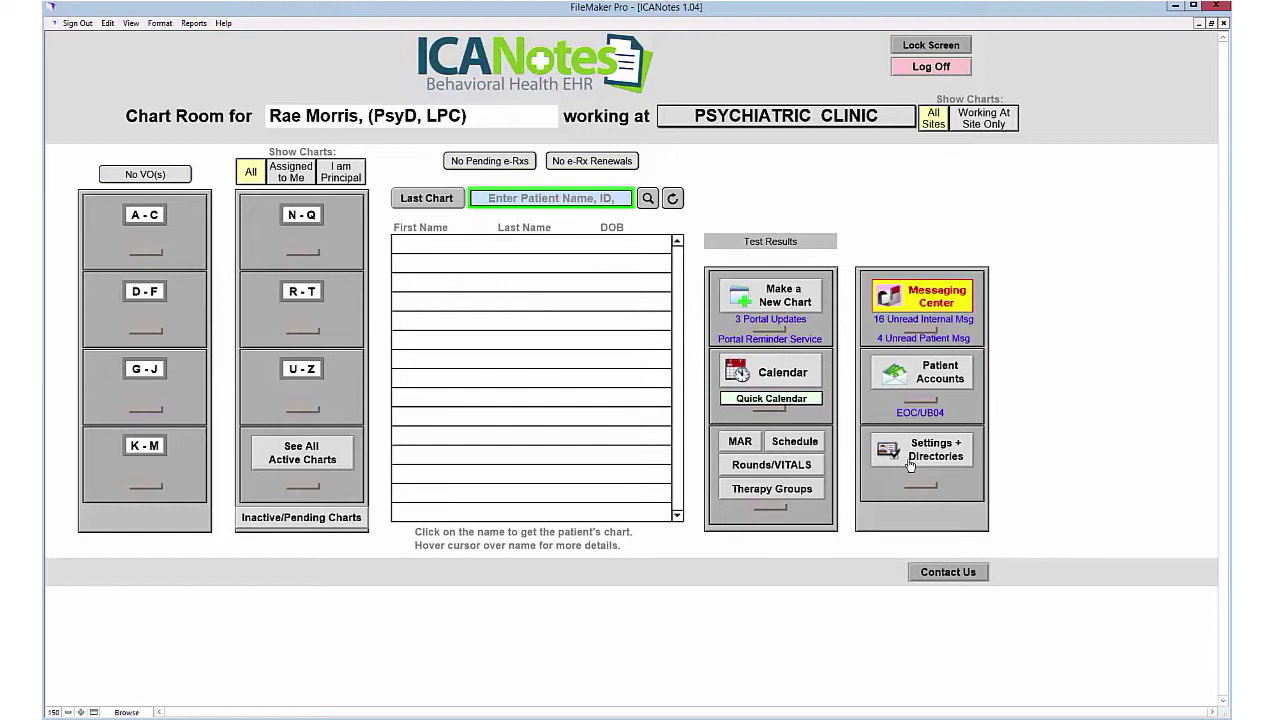
Step: Start a new patient chart, generate its patient ID and set gender to man
{"action": "left_click", "coordinate": [779, 300]}
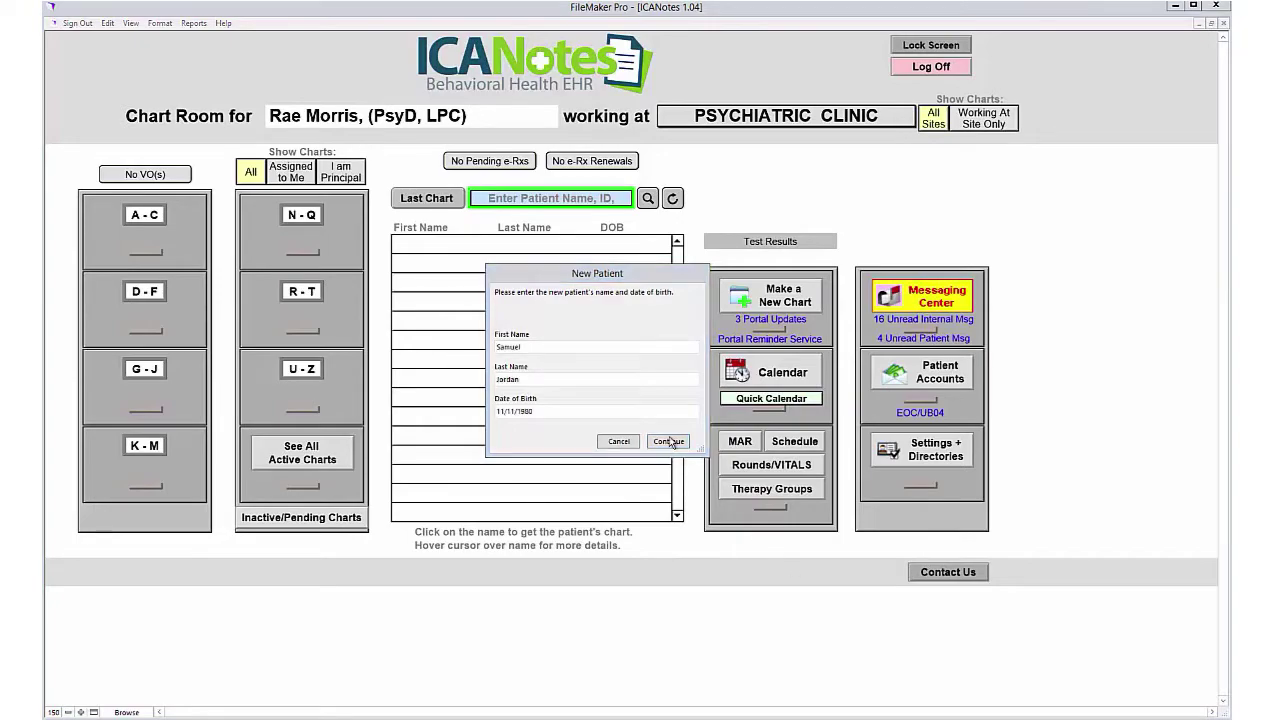
{"action": "left_click", "coordinate": [668, 441]}
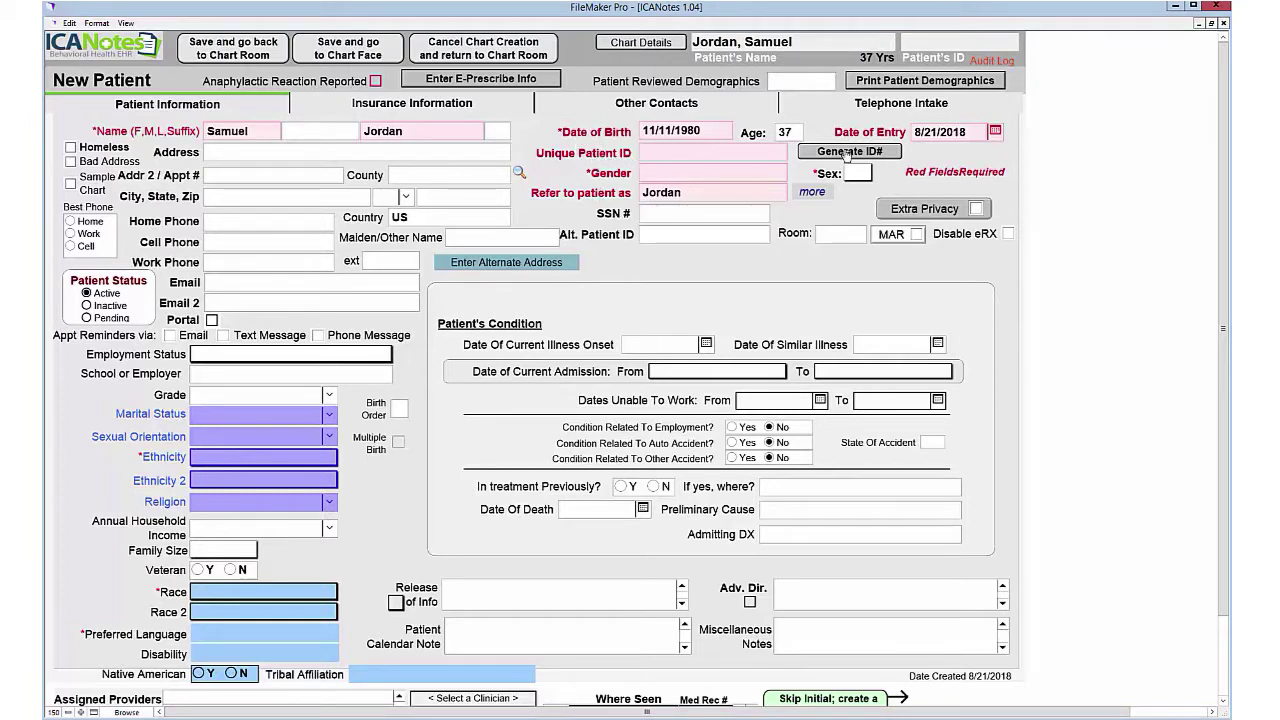
{"action": "left_click", "coordinate": [846, 152]}
{"action": "left_click", "coordinate": [690, 174]}
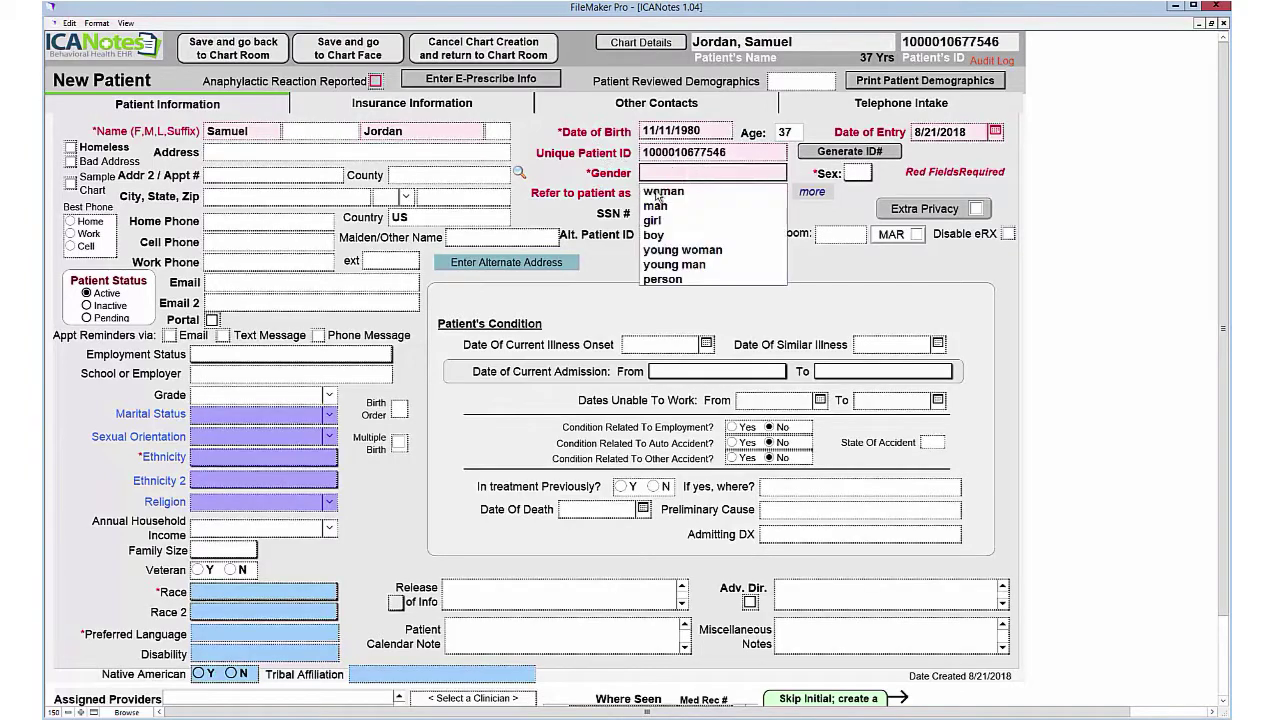
{"action": "left_click", "coordinate": [655, 205]}
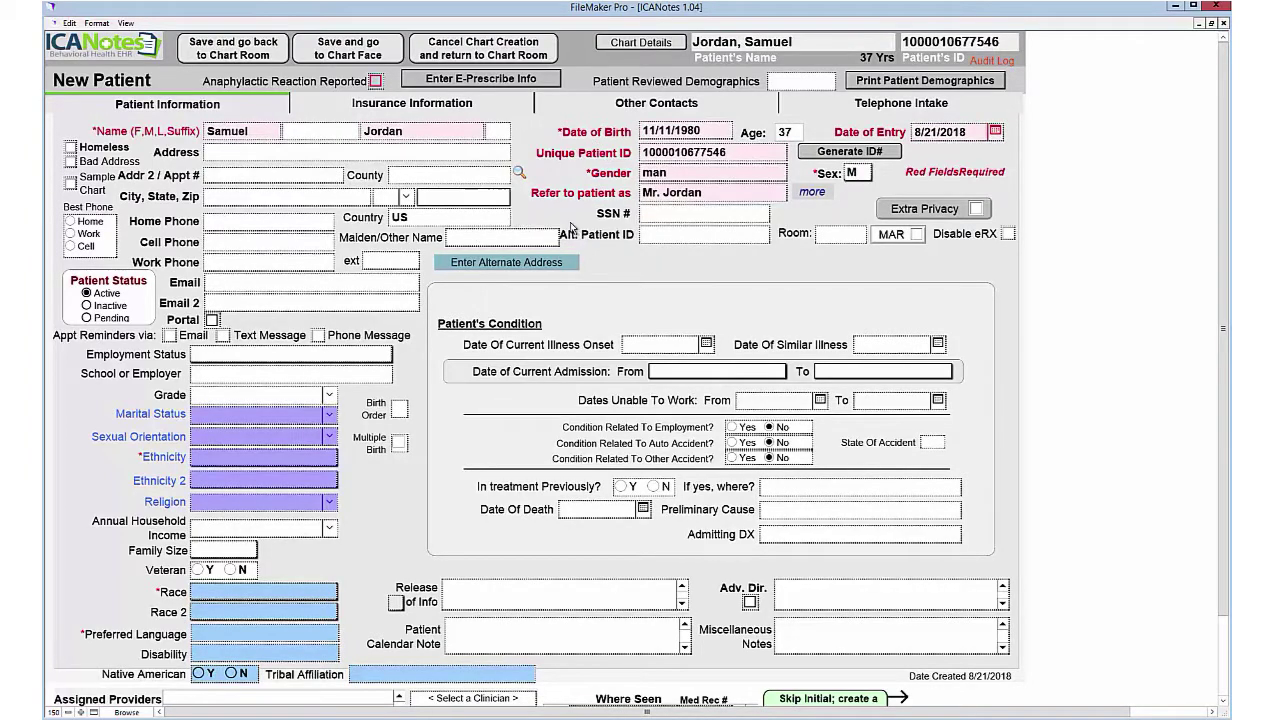
Step: Fill in the patient's ZIP code, cell phone number and e-mail address
{"action": "type", "text": "21409"}
{"action": "left_click", "coordinate": [314, 243]}
{"action": "type", "text": "12345697890"}
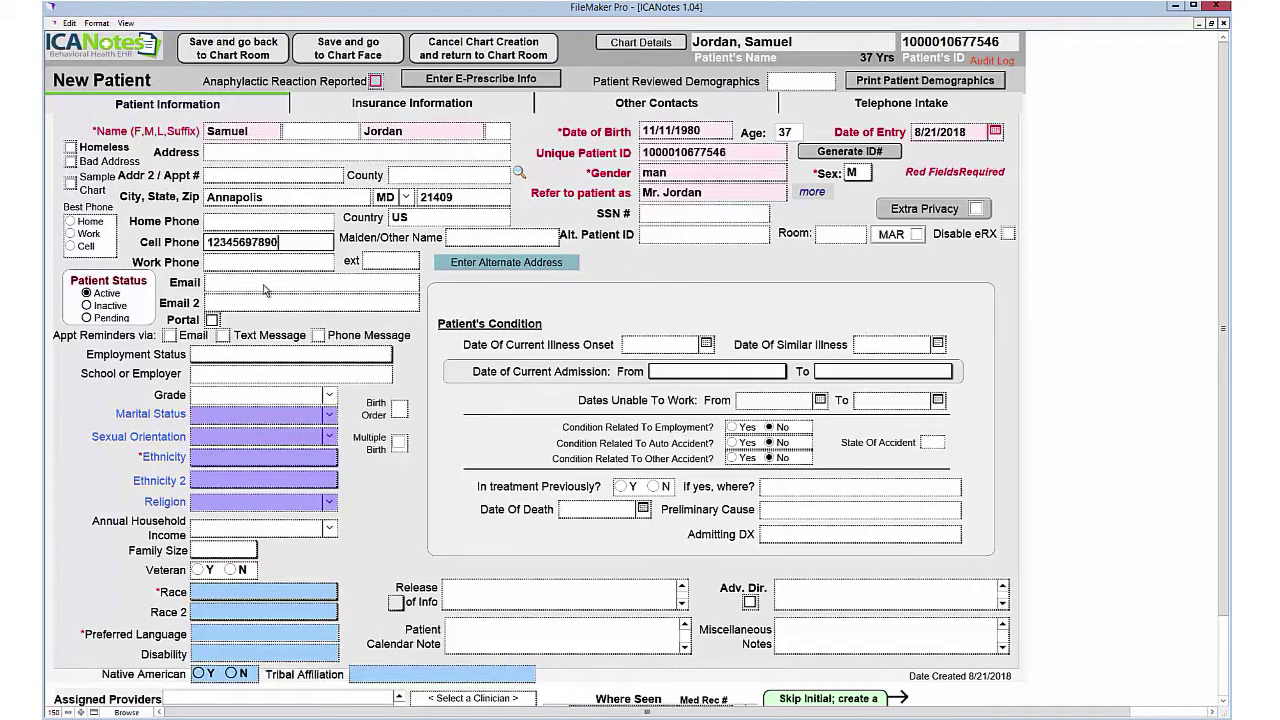
{"action": "left_click", "coordinate": [262, 282]}
{"action": "scroll", "coordinate": [387, 540], "scroll_direction": "down", "scroll_amount": 3}
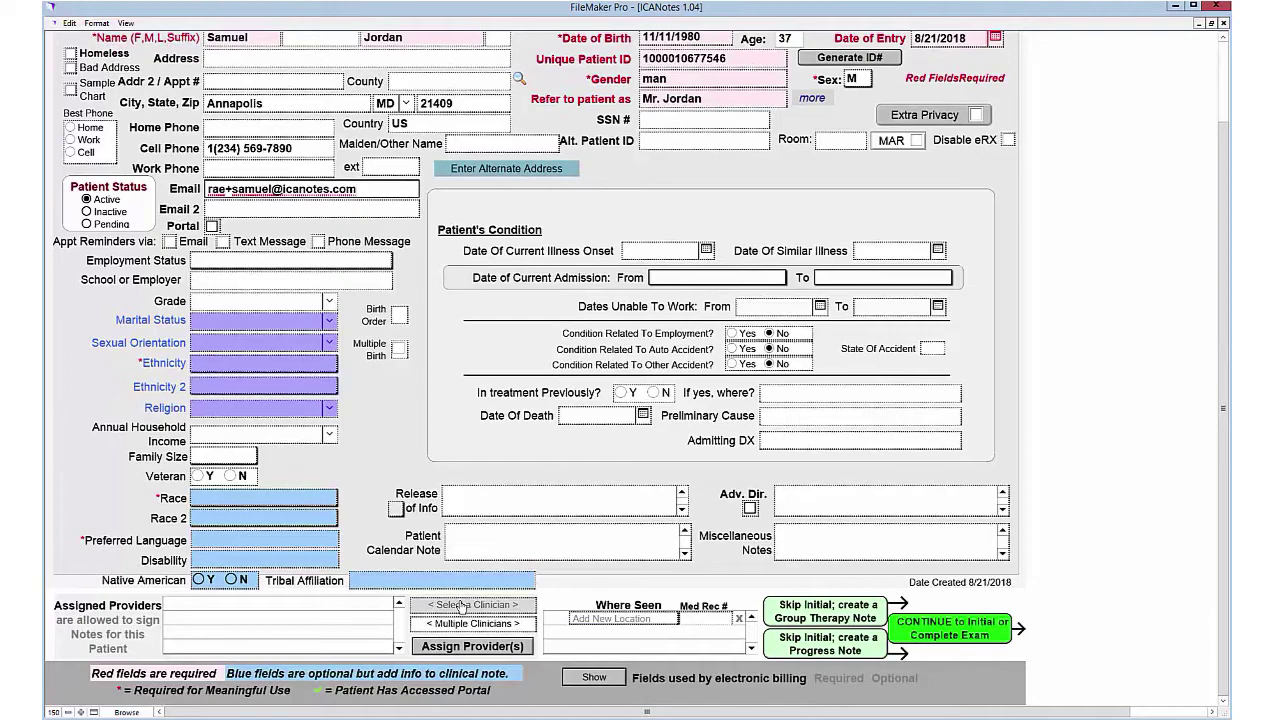
Step: Make the signed-in clinician the provider and enable portal access and e-mail reminders
{"action": "left_click", "coordinate": [462, 606]}
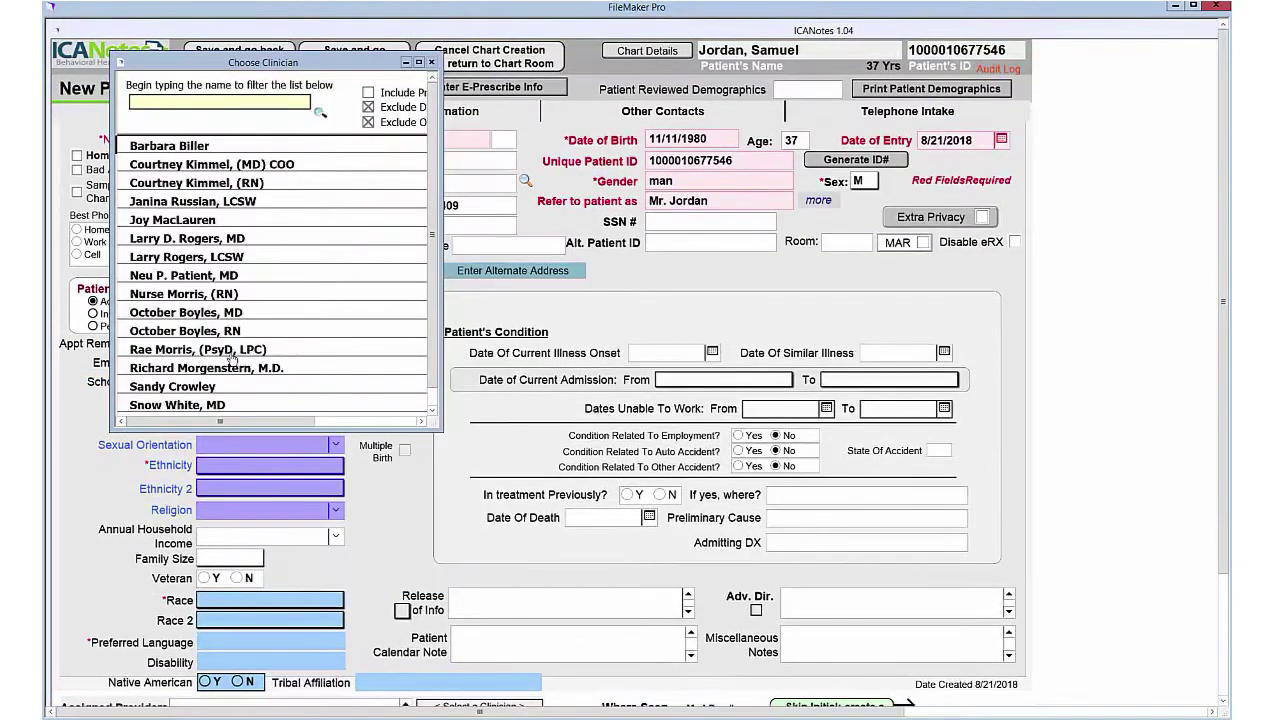
{"action": "double_click", "coordinate": [235, 350]}
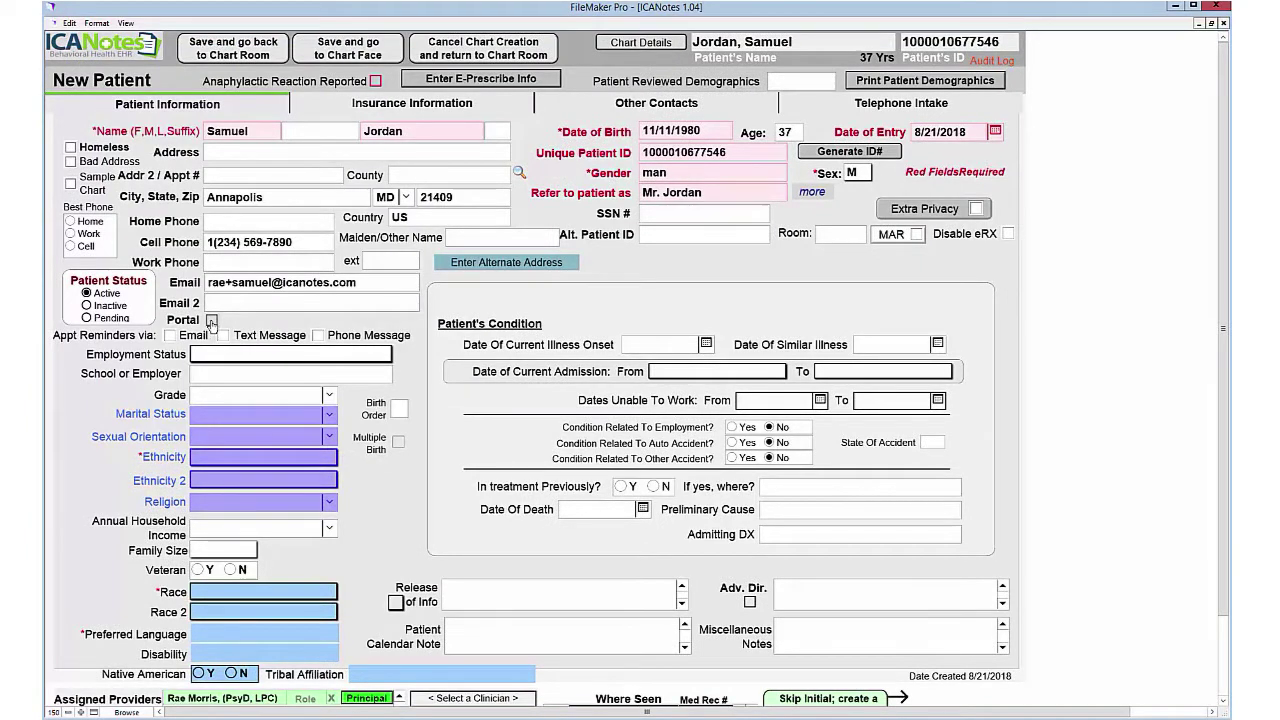
{"action": "left_click", "coordinate": [211, 321]}
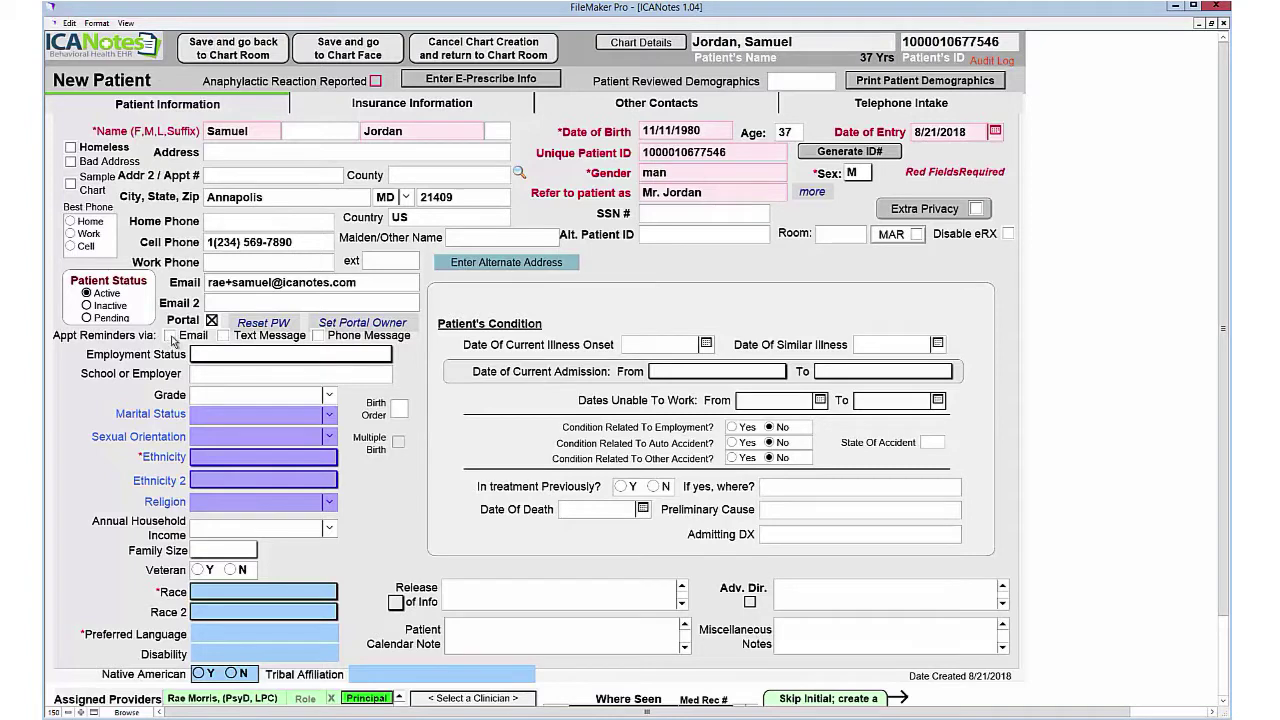
{"action": "left_click", "coordinate": [171, 337]}
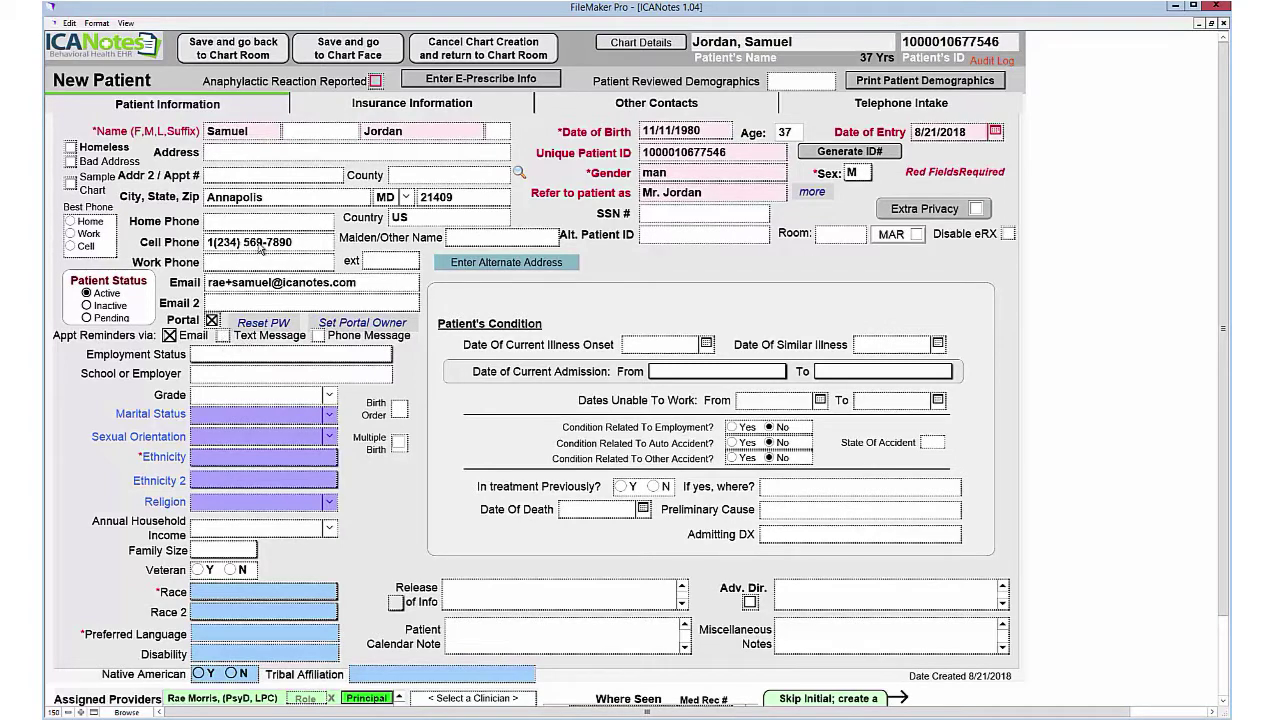
Step: Save the new patient chart and go to its chart face
{"action": "left_click", "coordinate": [330, 50]}
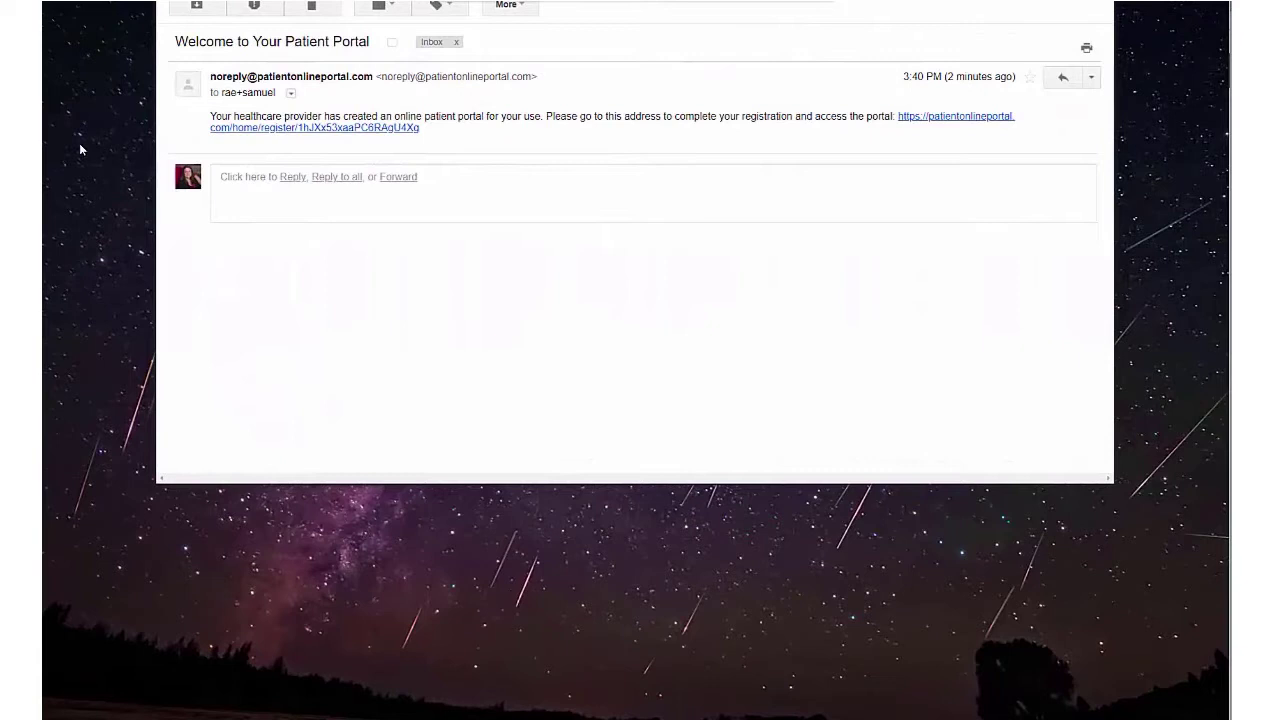
Step: Read the 'Welcome to Your Patient Portal' e-mail and its registration instructions
{"action": "left_click_drag", "start_coordinate": [175, 41], "coordinate": [372, 45]}
{"action": "left_click_drag", "start_coordinate": [211, 116], "coordinate": [848, 117]}
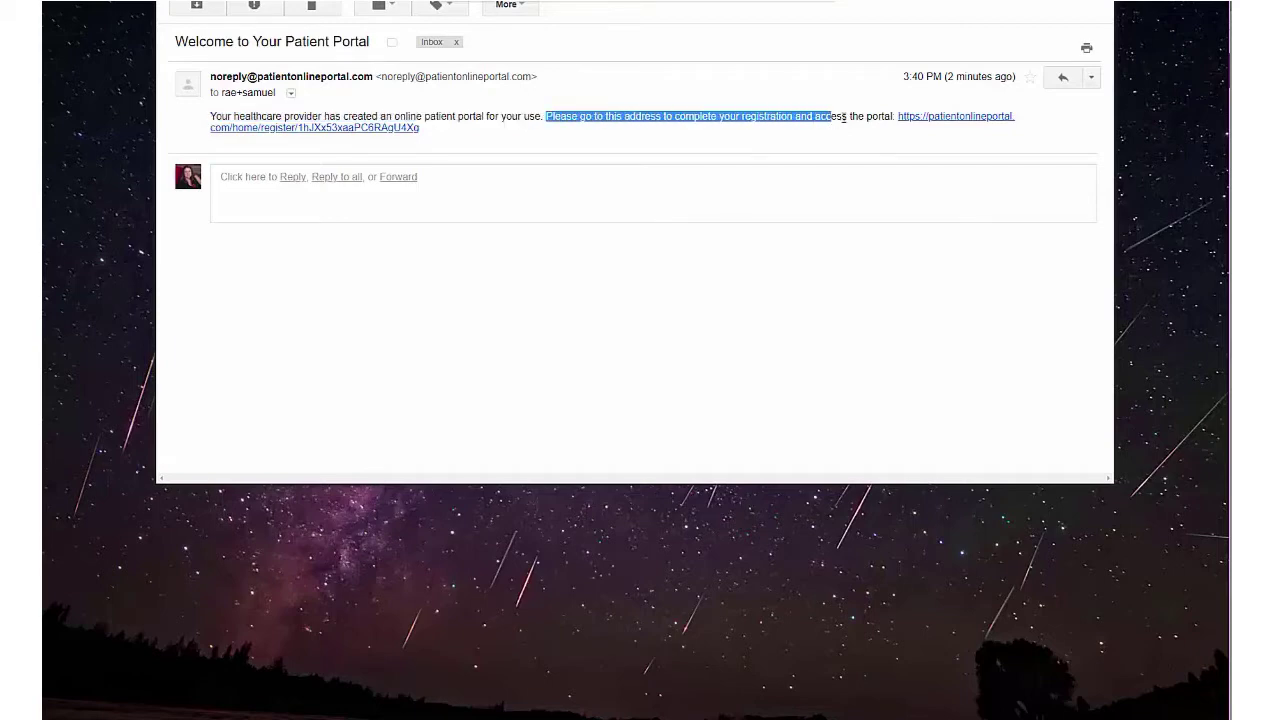
{"action": "left_click", "coordinate": [851, 116]}
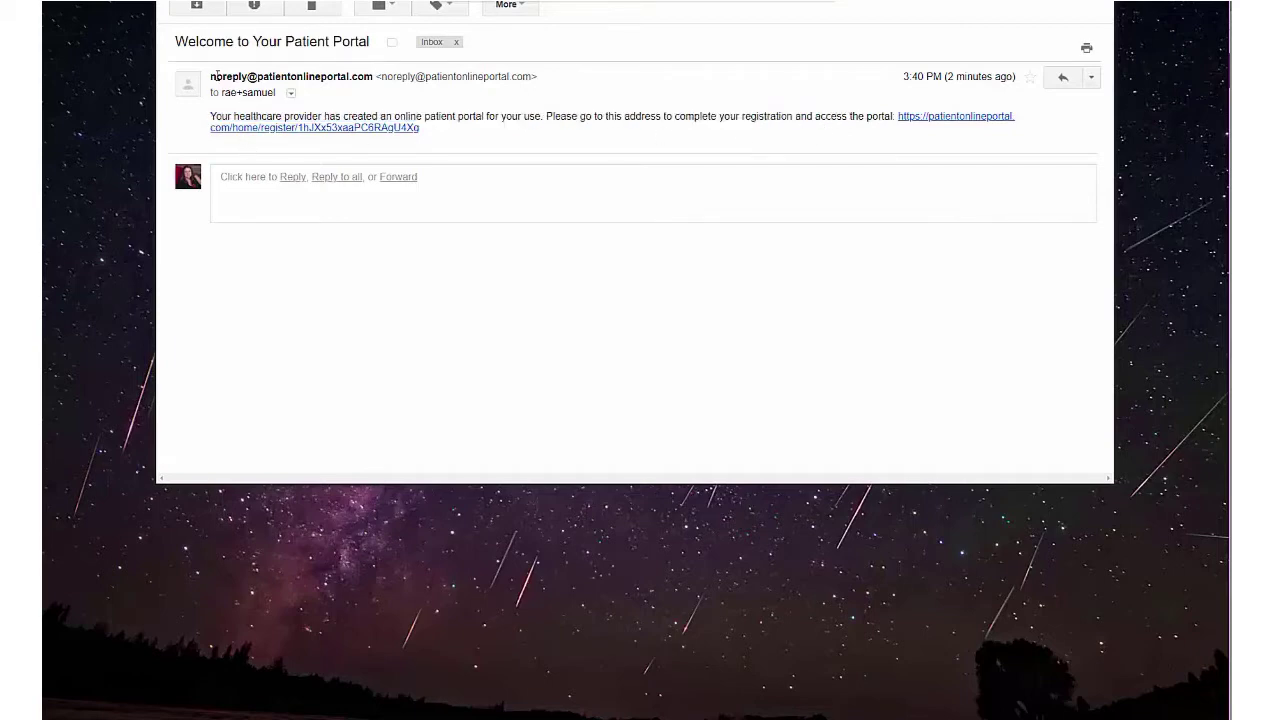
{"action": "left_click_drag", "start_coordinate": [210, 75], "coordinate": [457, 134]}
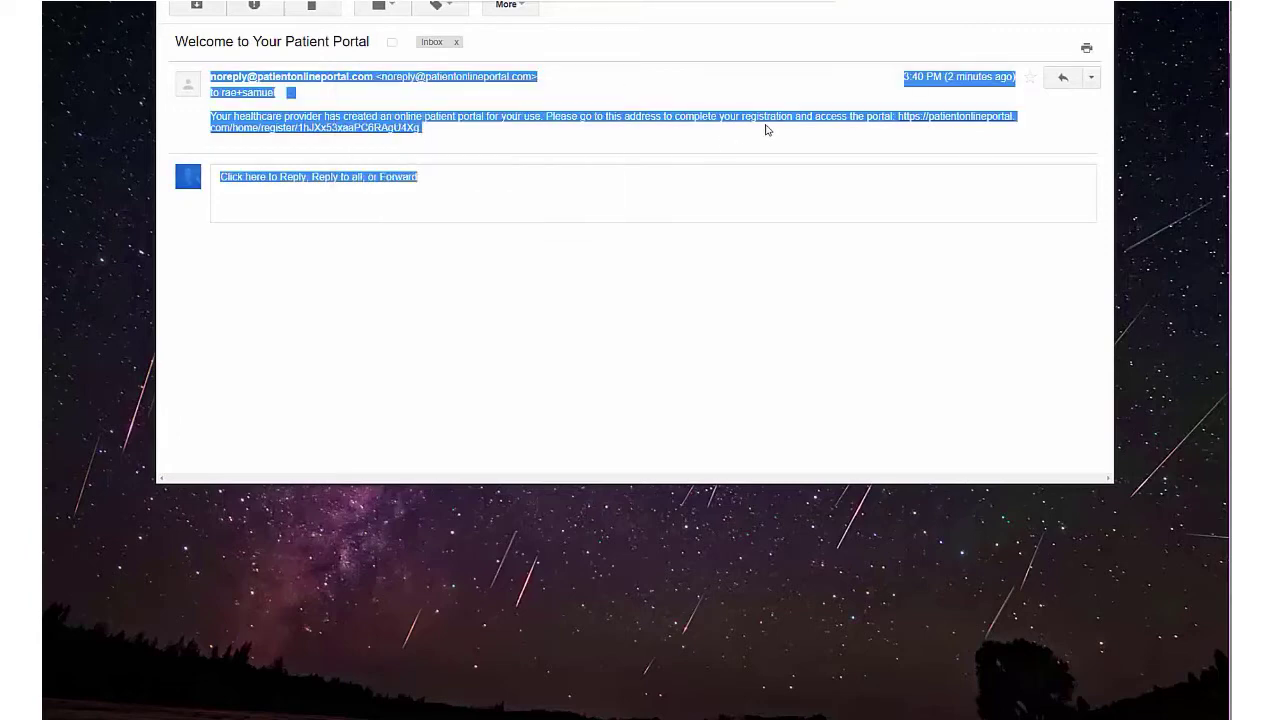
{"action": "left_click", "coordinate": [966, 229]}
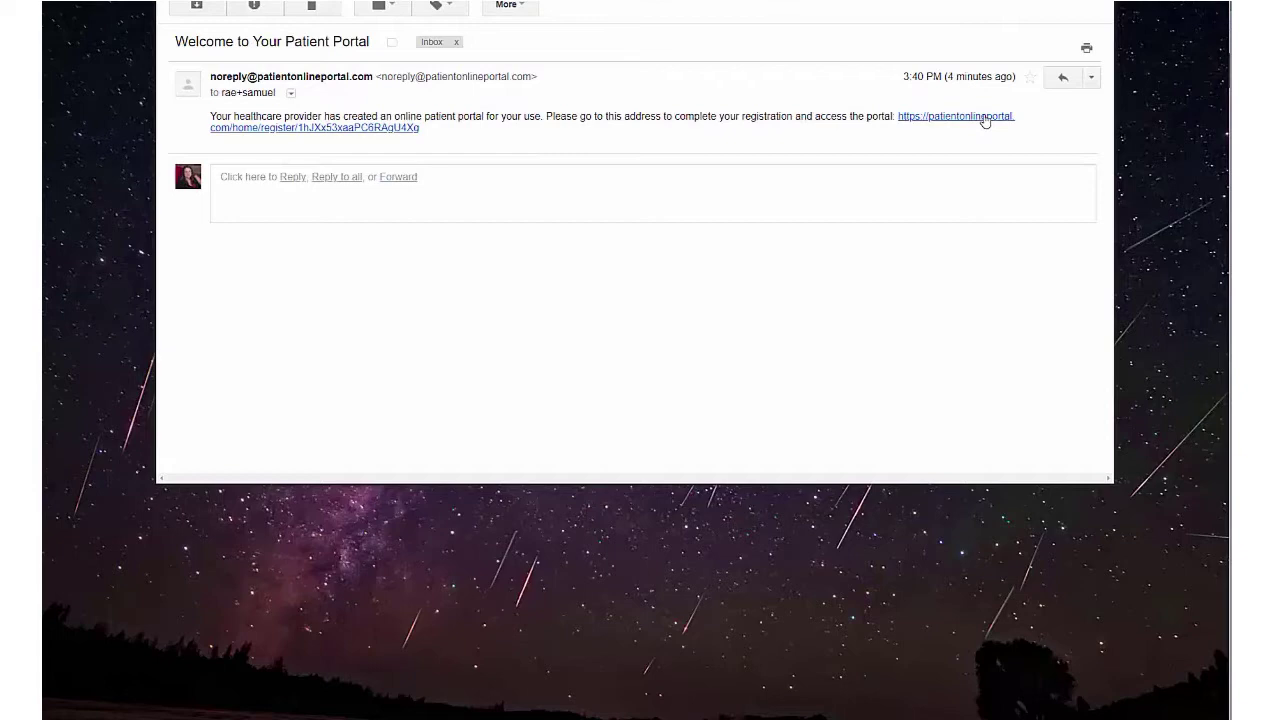
Step: Register a new portal account from the link and sign in with the new username
{"action": "left_click", "coordinate": [985, 118]}
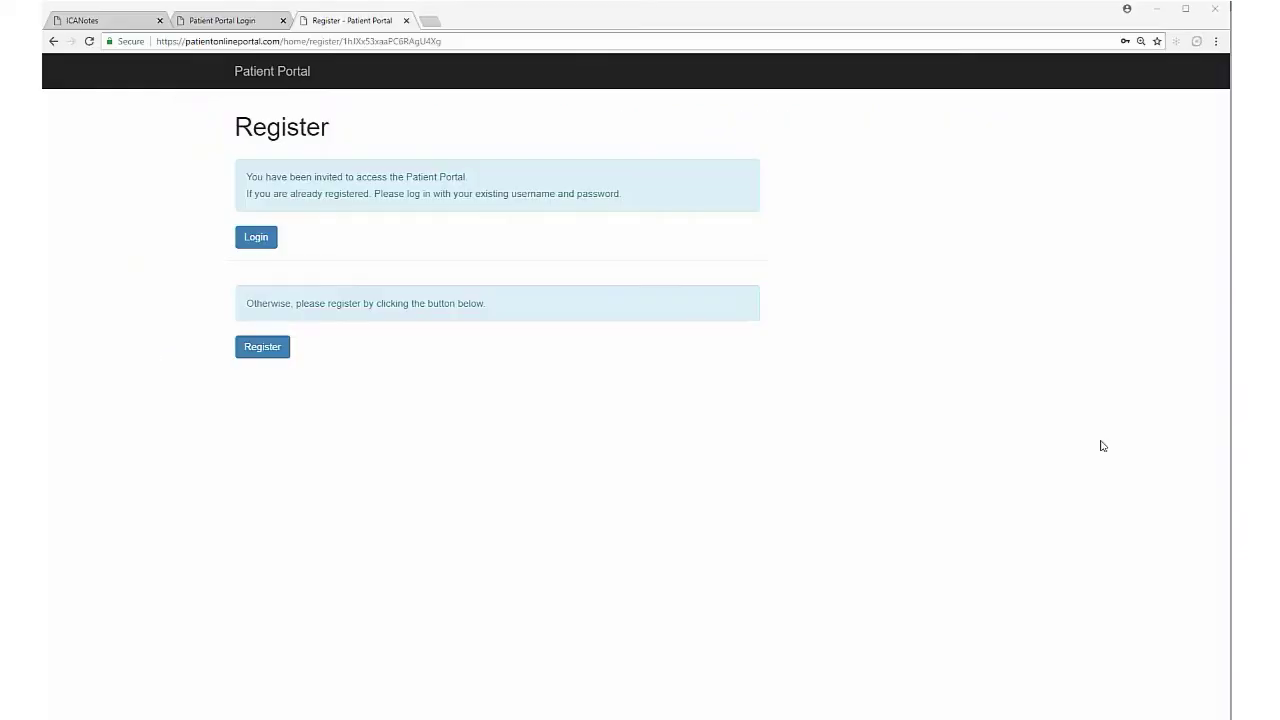
{"action": "left_click", "coordinate": [270, 355]}
{"action": "left_click", "coordinate": [488, 172]}
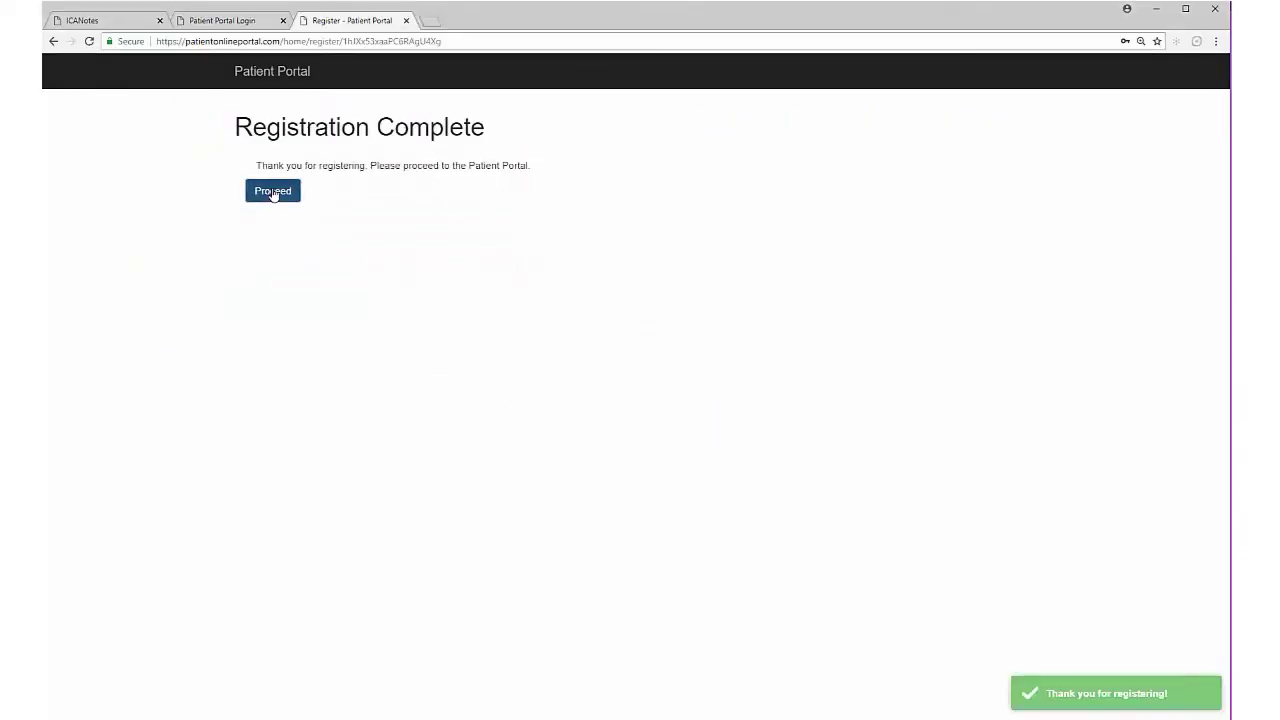
{"action": "left_click", "coordinate": [271, 191]}
{"action": "double_click", "coordinate": [543, 168]}
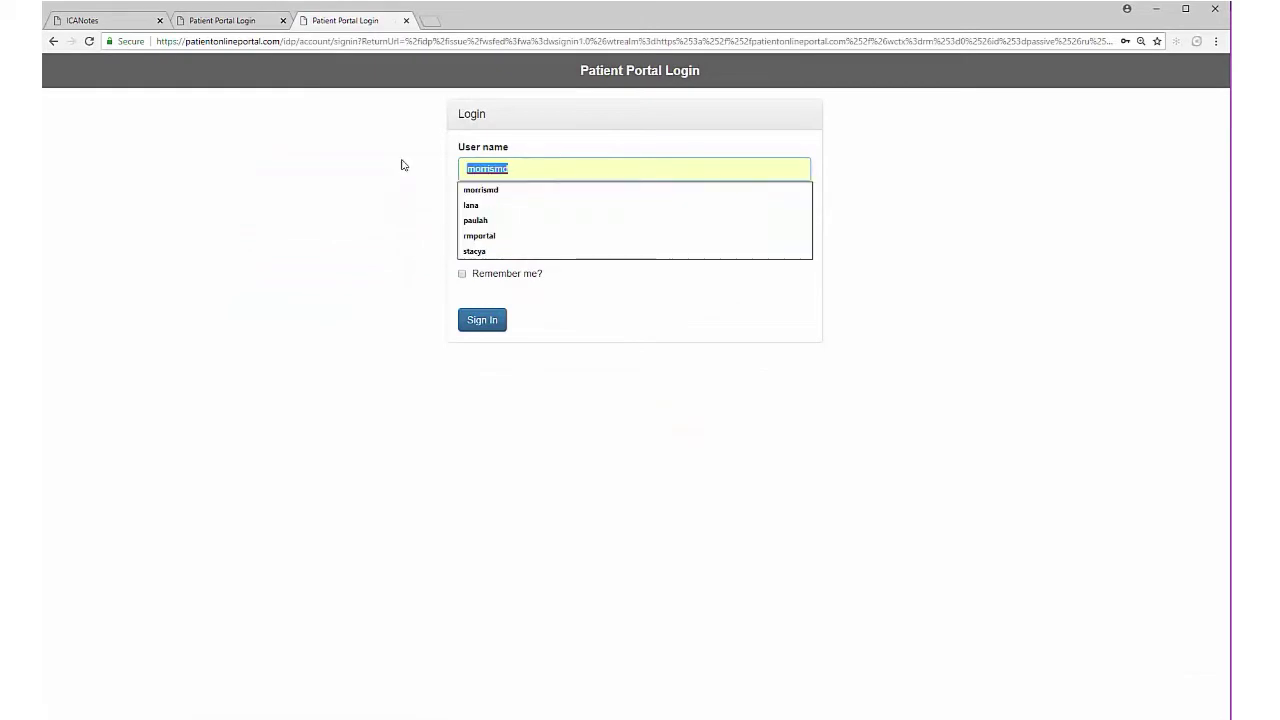
{"action": "type", "text": "r"}
{"action": "key", "text": "Down"}
{"action": "key", "text": "Return"}
{"action": "key", "text": "Return"}
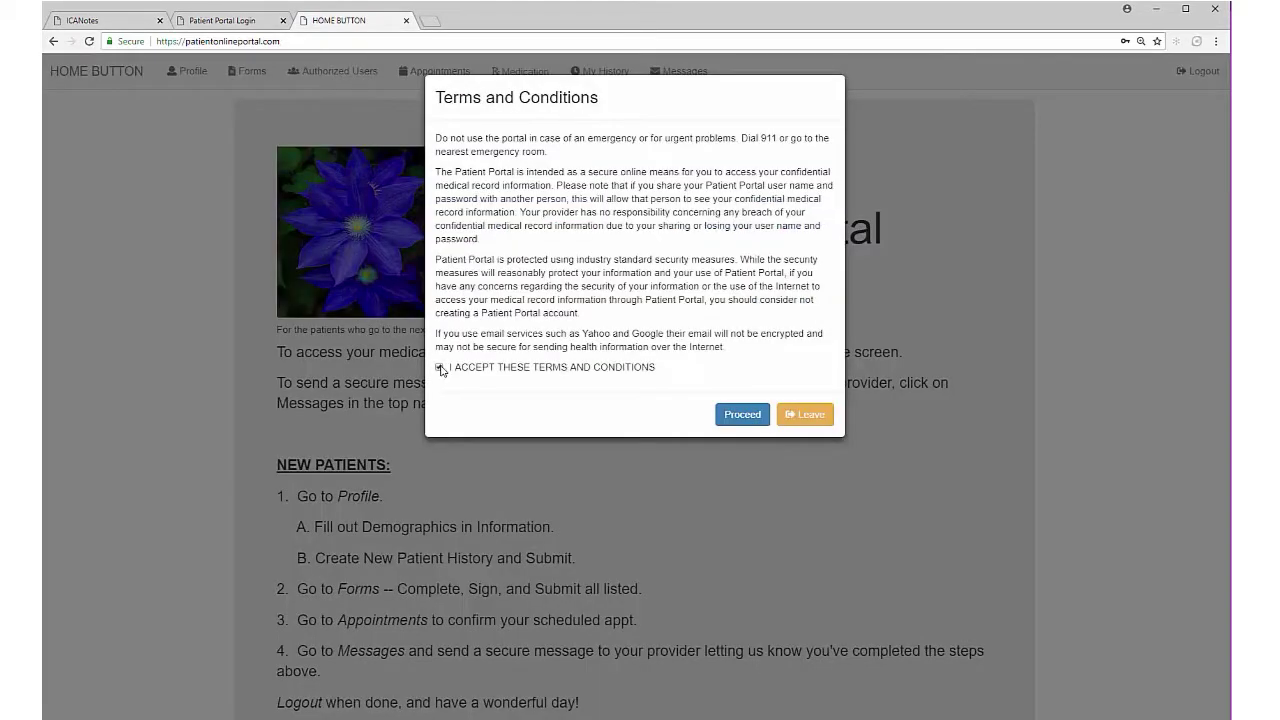
Step: Accept the terms and conditions and review the NEW PATIENTS instructions on the home page
{"action": "left_click", "coordinate": [439, 368]}
{"action": "left_click", "coordinate": [742, 414]}
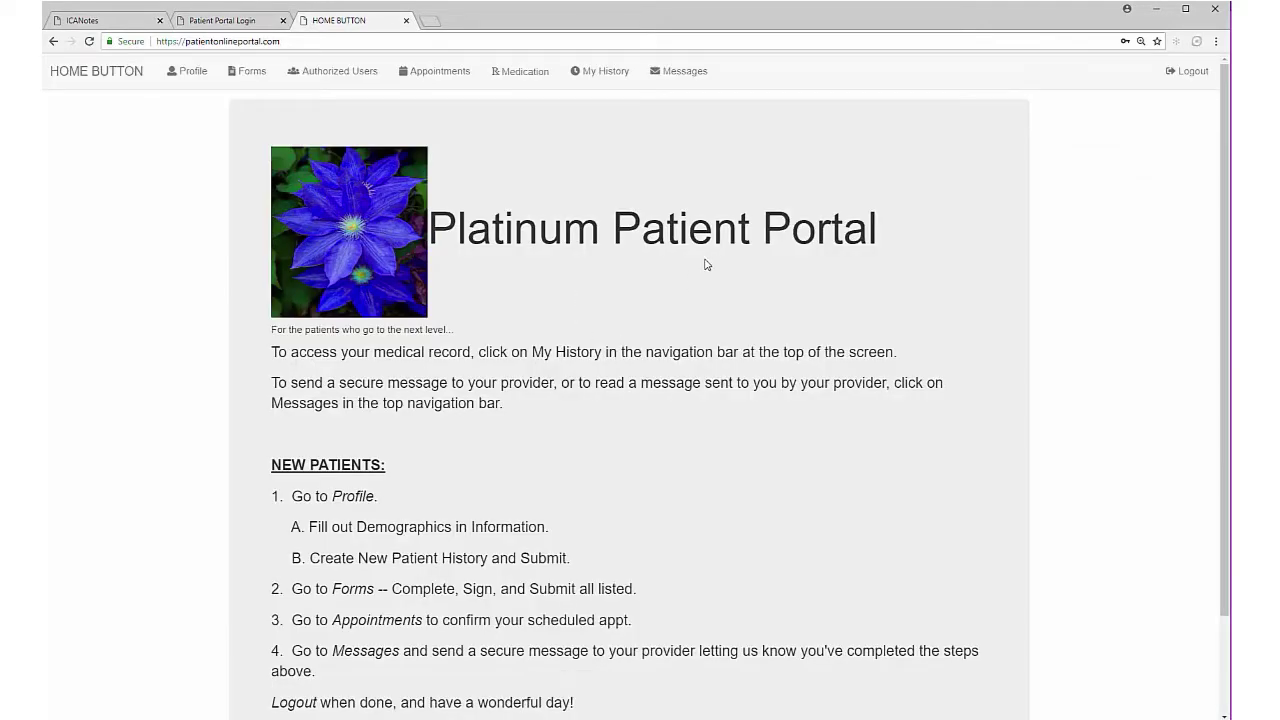
{"action": "scroll", "coordinate": [390, 468], "scroll_direction": "down", "scroll_amount": 2}
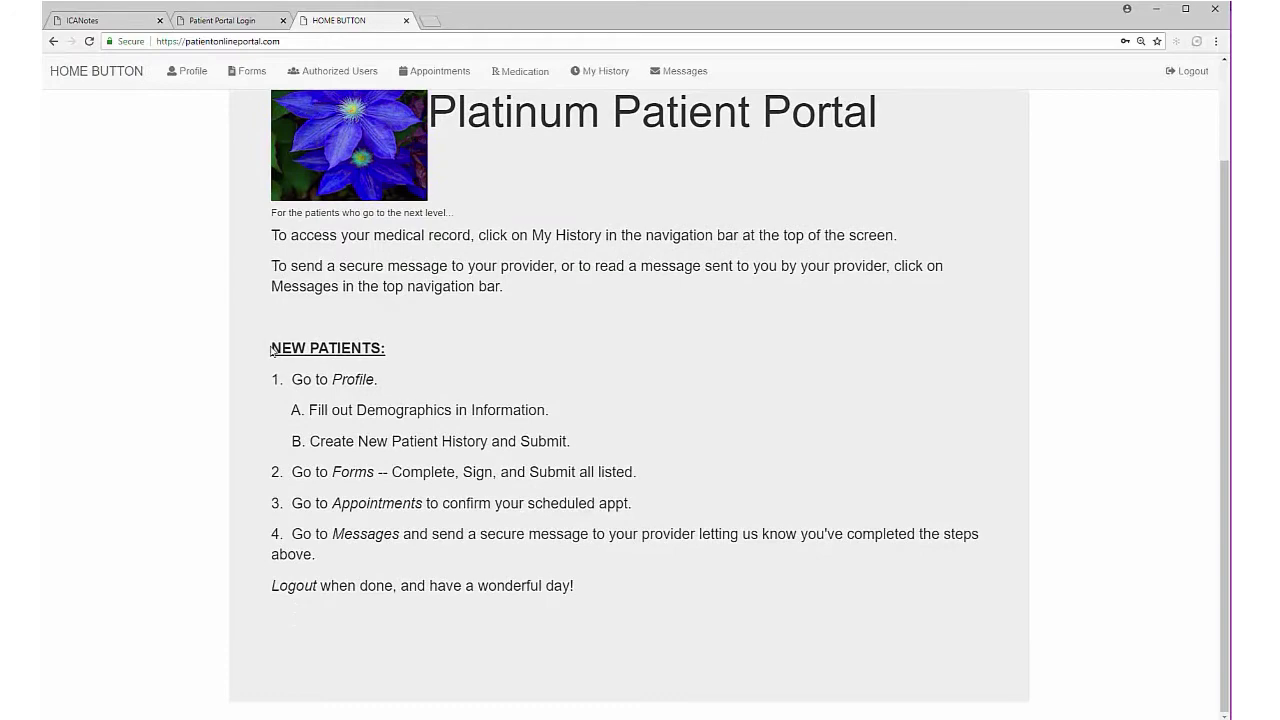
{"action": "left_click_drag", "start_coordinate": [271, 349], "coordinate": [631, 594]}
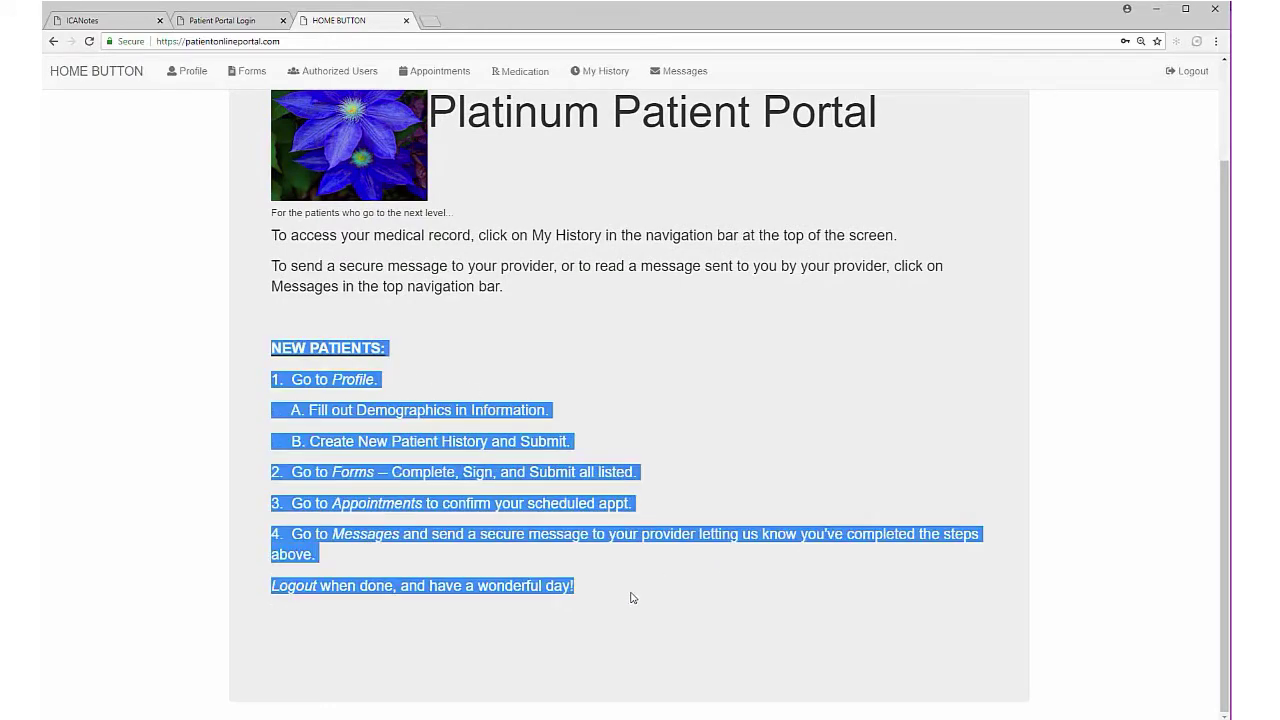
{"action": "left_click", "coordinate": [733, 498]}
{"action": "scroll", "coordinate": [680, 560], "scroll_direction": "up", "scroll_amount": 2}
Step: On the profile, enter street address 123 and set marital status to single
{"action": "left_click", "coordinate": [193, 72]}
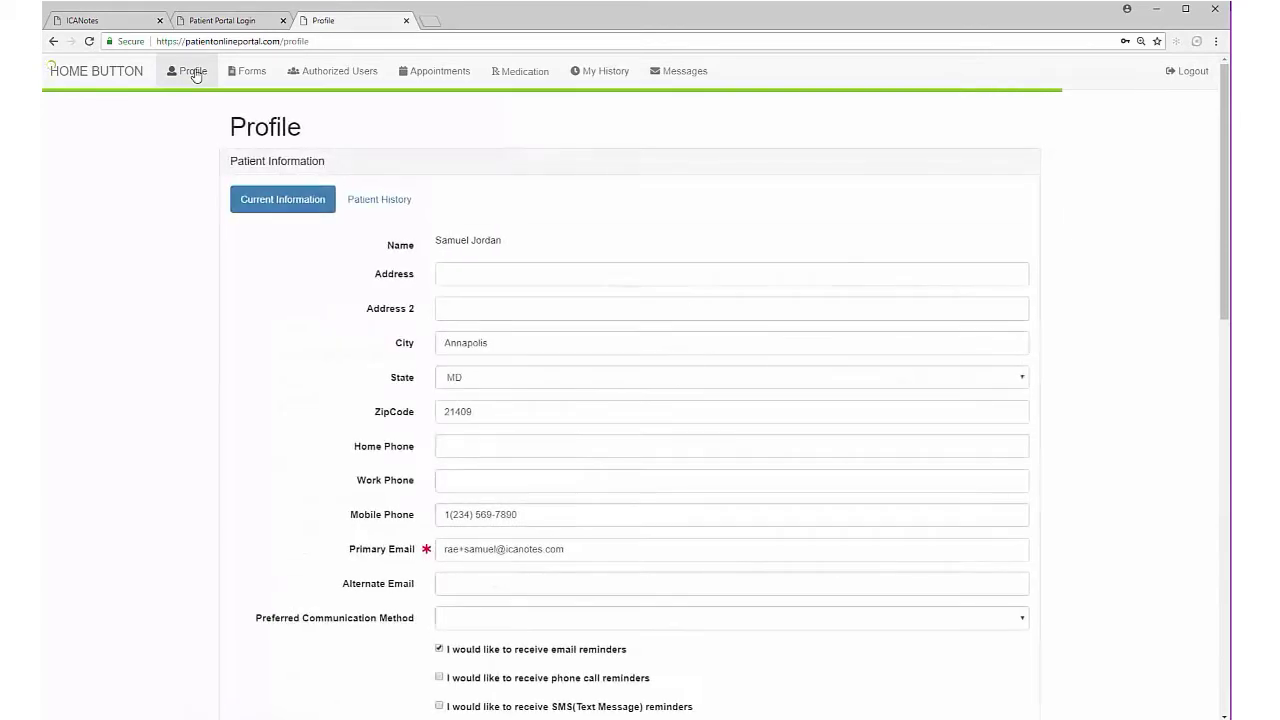
{"action": "left_click", "coordinate": [496, 273]}
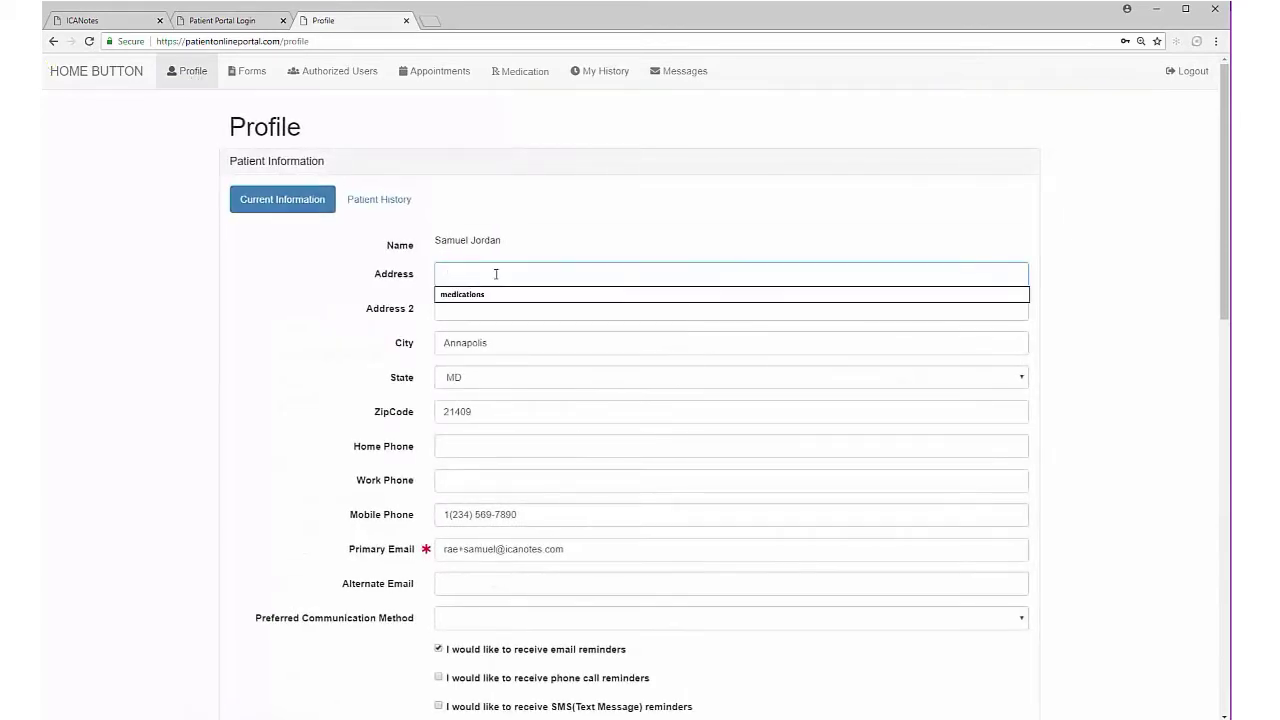
{"action": "type", "text": "123"}
{"action": "scroll", "coordinate": [535, 497], "scroll_direction": "down", "scroll_amount": 3}
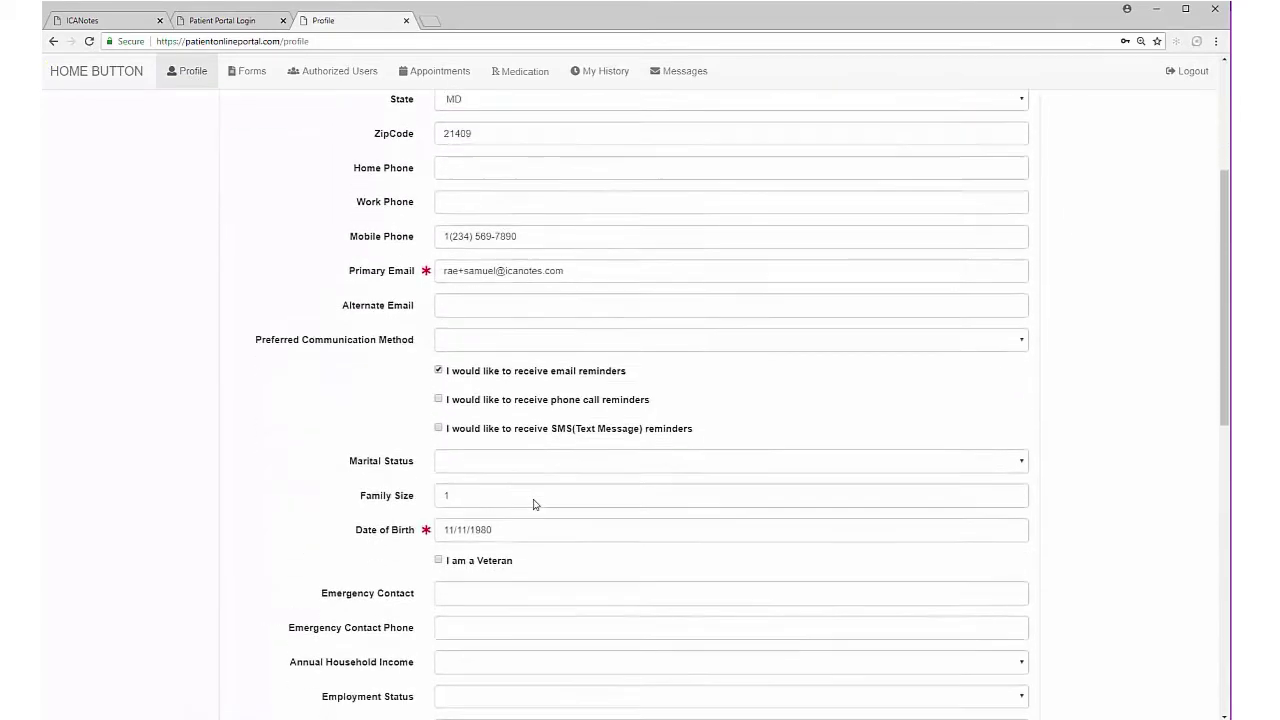
{"action": "left_click", "coordinate": [578, 421]}
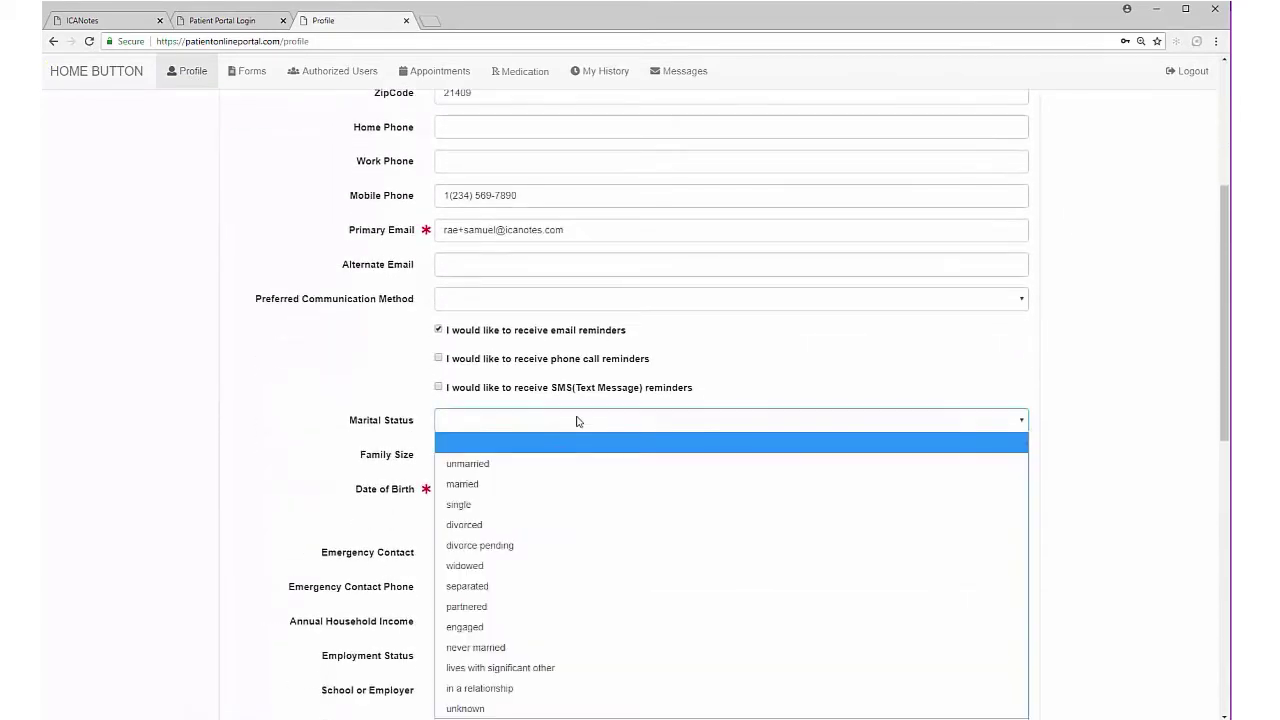
{"action": "left_click", "coordinate": [503, 498]}
Step: Expand Family Contacts, save the profile and bring up the Patient History form
{"action": "scroll", "coordinate": [502, 498], "scroll_direction": "down", "scroll_amount": 3}
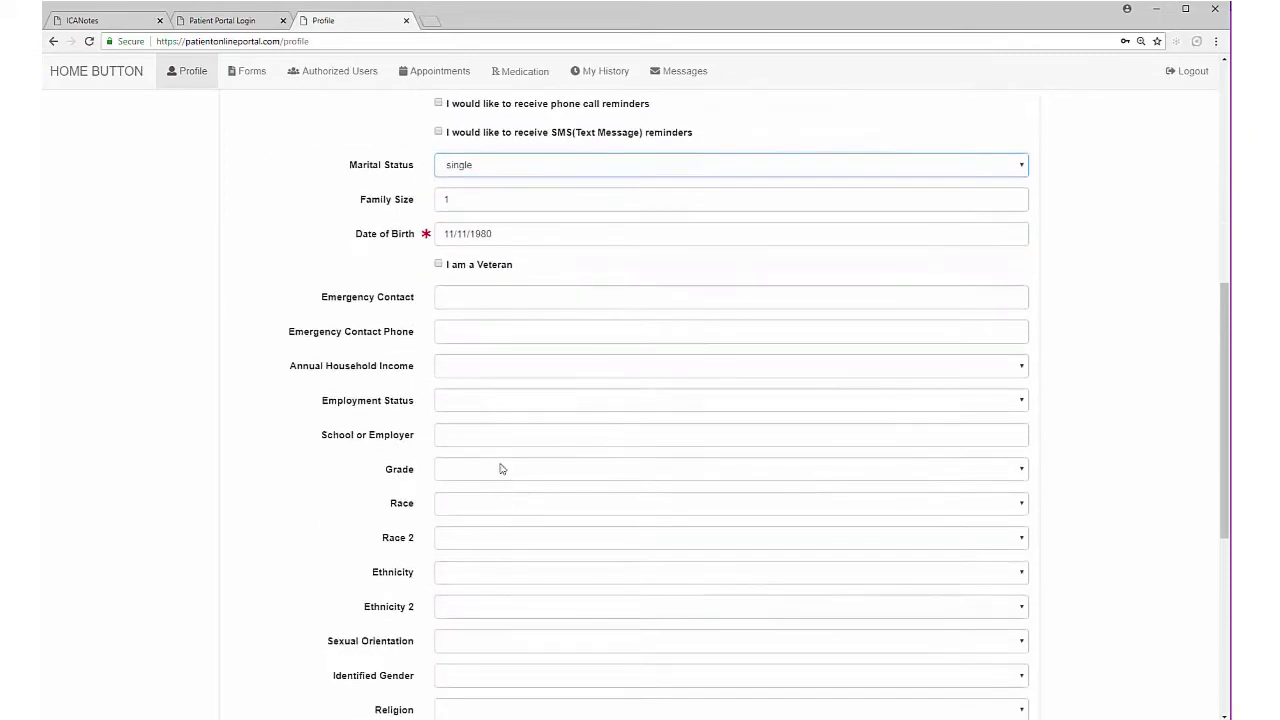
{"action": "scroll", "coordinate": [529, 600], "scroll_direction": "down", "scroll_amount": 5}
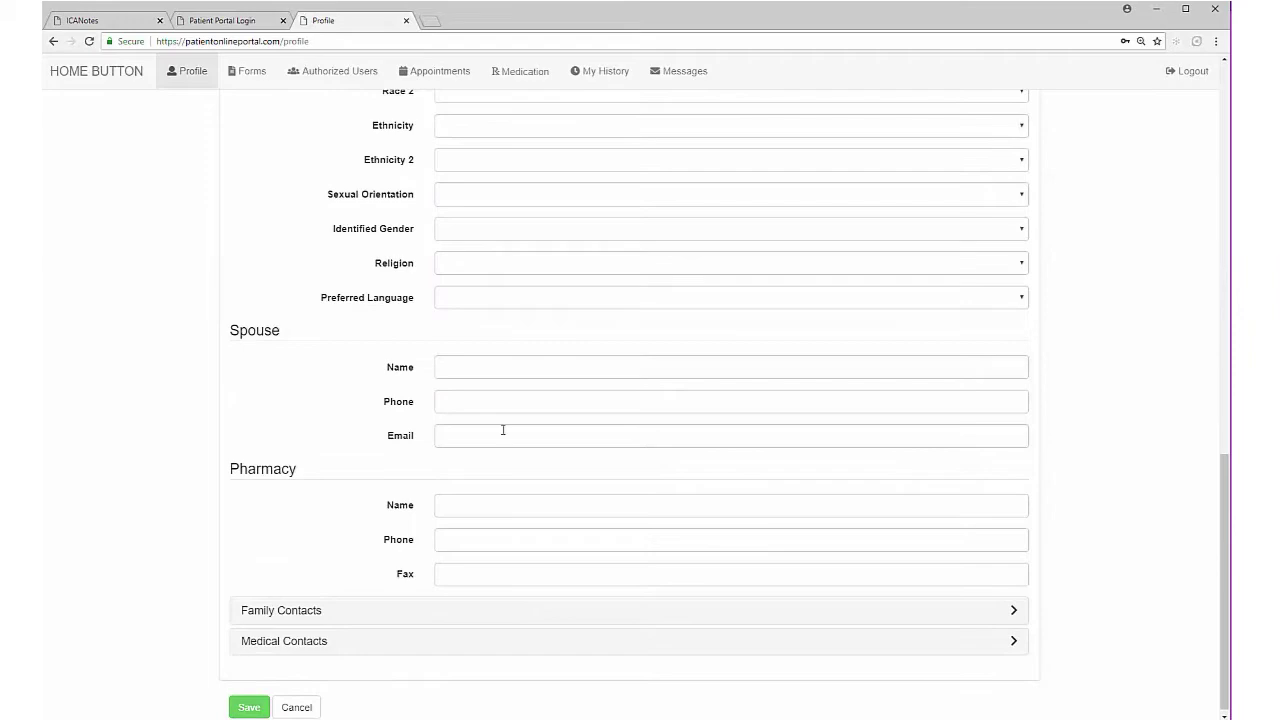
{"action": "left_click", "coordinate": [410, 608]}
{"action": "scroll", "coordinate": [409, 620], "scroll_direction": "down", "scroll_amount": 9}
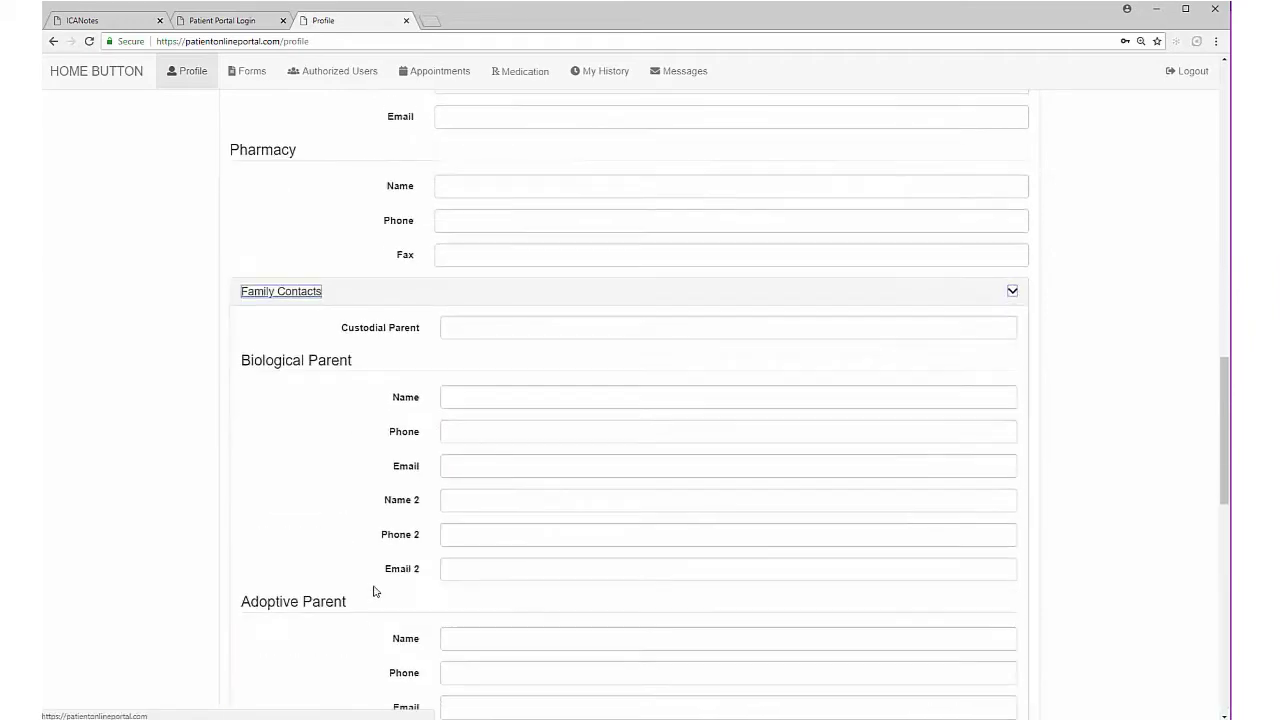
{"action": "scroll", "coordinate": [409, 634], "scroll_direction": "down", "scroll_amount": 5}
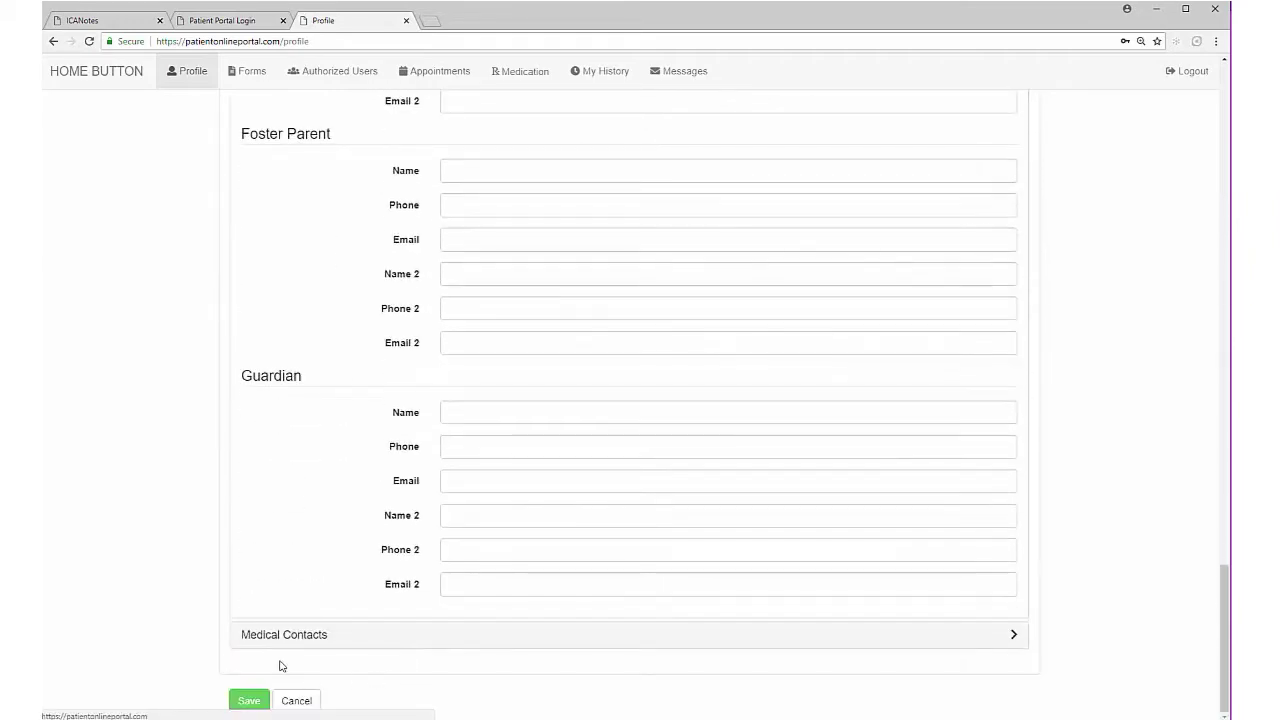
{"action": "left_click", "coordinate": [256, 699]}
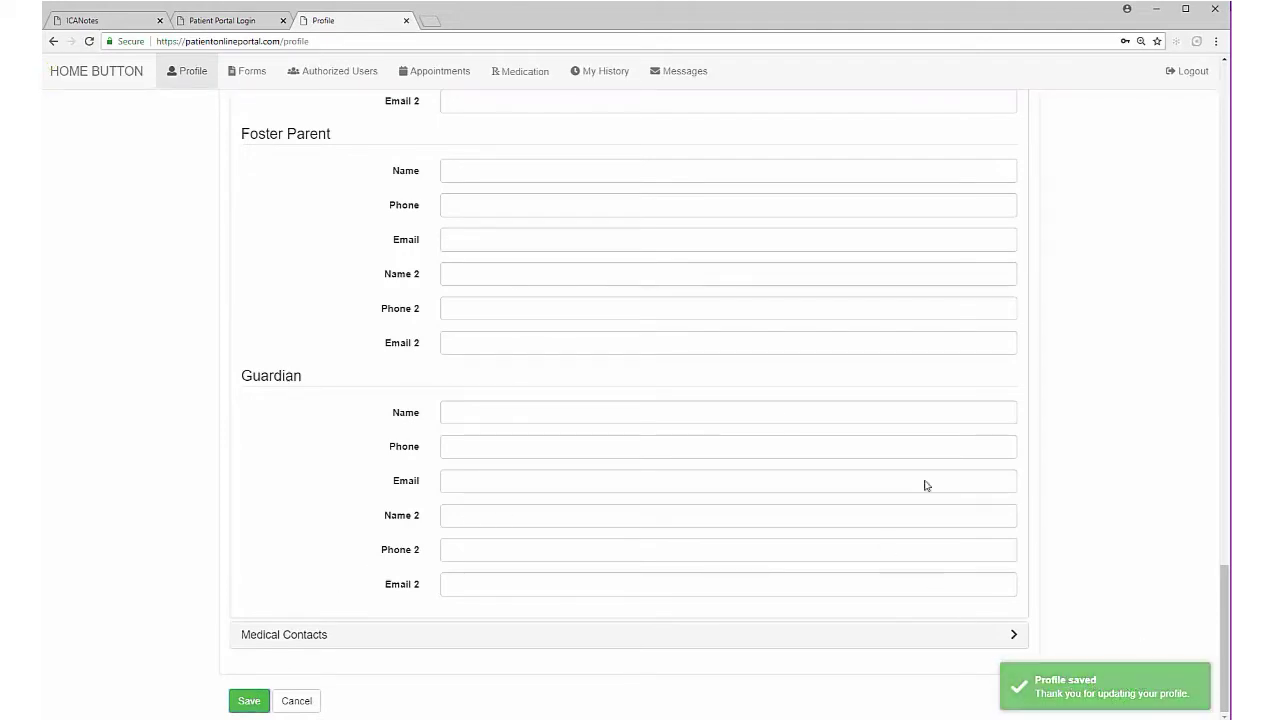
{"action": "left_click", "coordinate": [390, 202]}
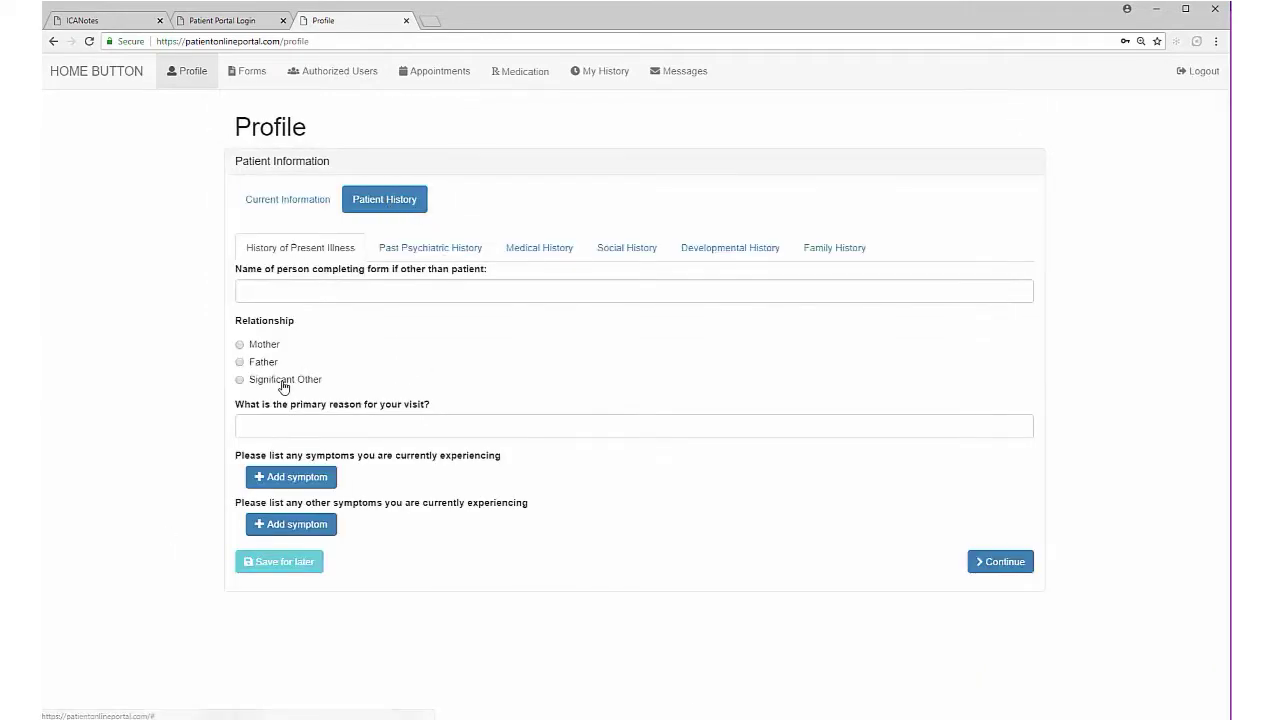
Step: Give 'I'm depressed' as the visit reason, add moderate Depression, and submit the history
{"action": "left_click", "coordinate": [341, 421]}
{"action": "type", "text": "I"}
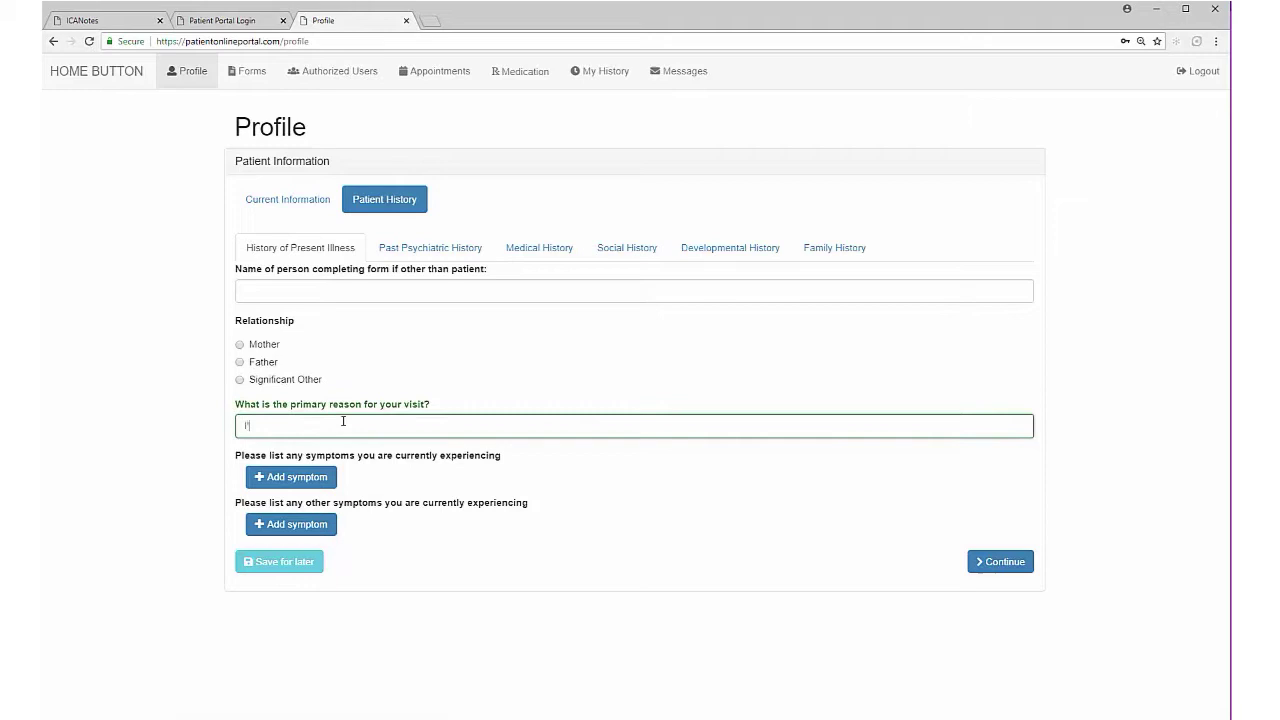
{"action": "type", "text": "'m depressed"}
{"action": "left_click", "coordinate": [306, 478]}
{"action": "left_click", "coordinate": [314, 502]}
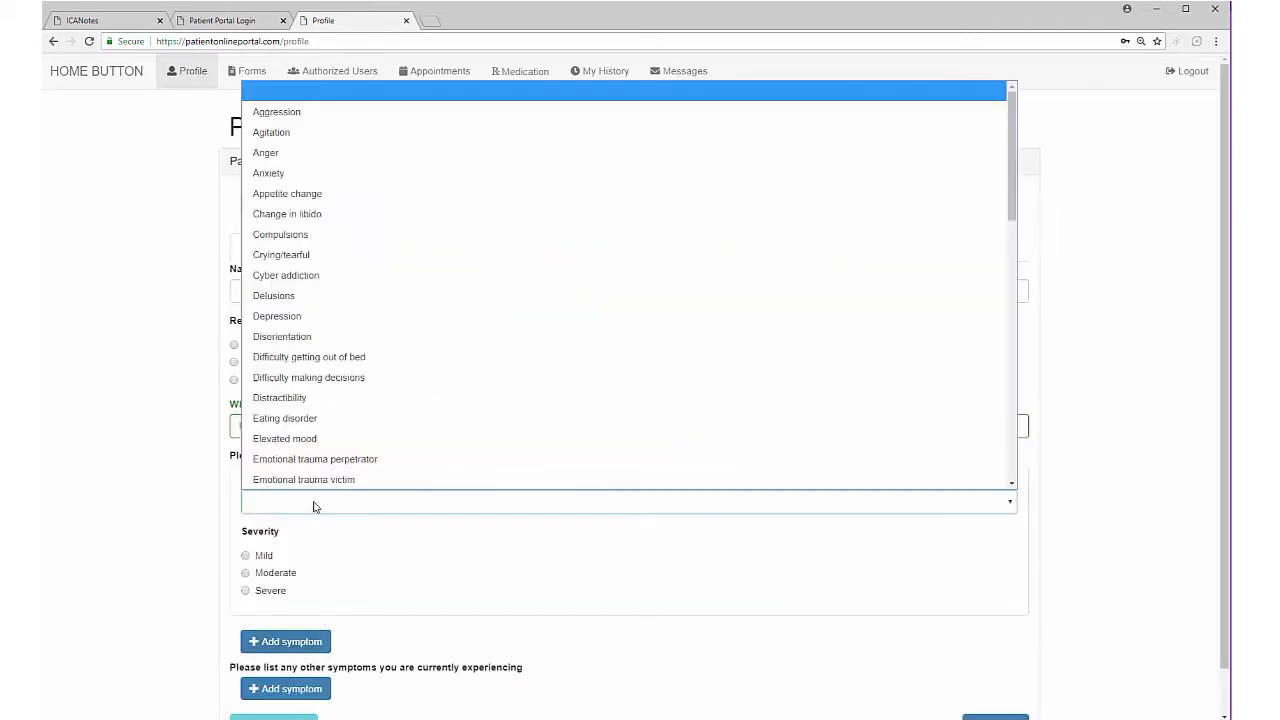
{"action": "left_click", "coordinate": [280, 318]}
{"action": "left_click", "coordinate": [275, 573]}
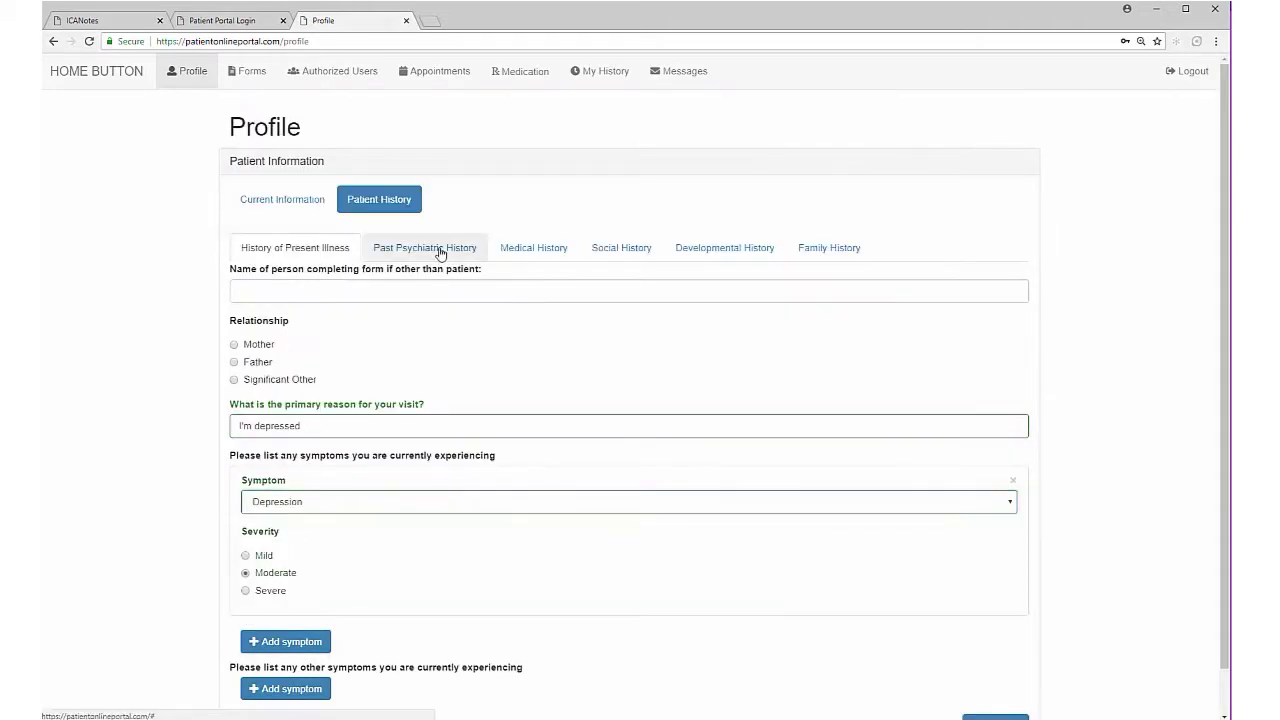
{"action": "left_click", "coordinate": [440, 248]}
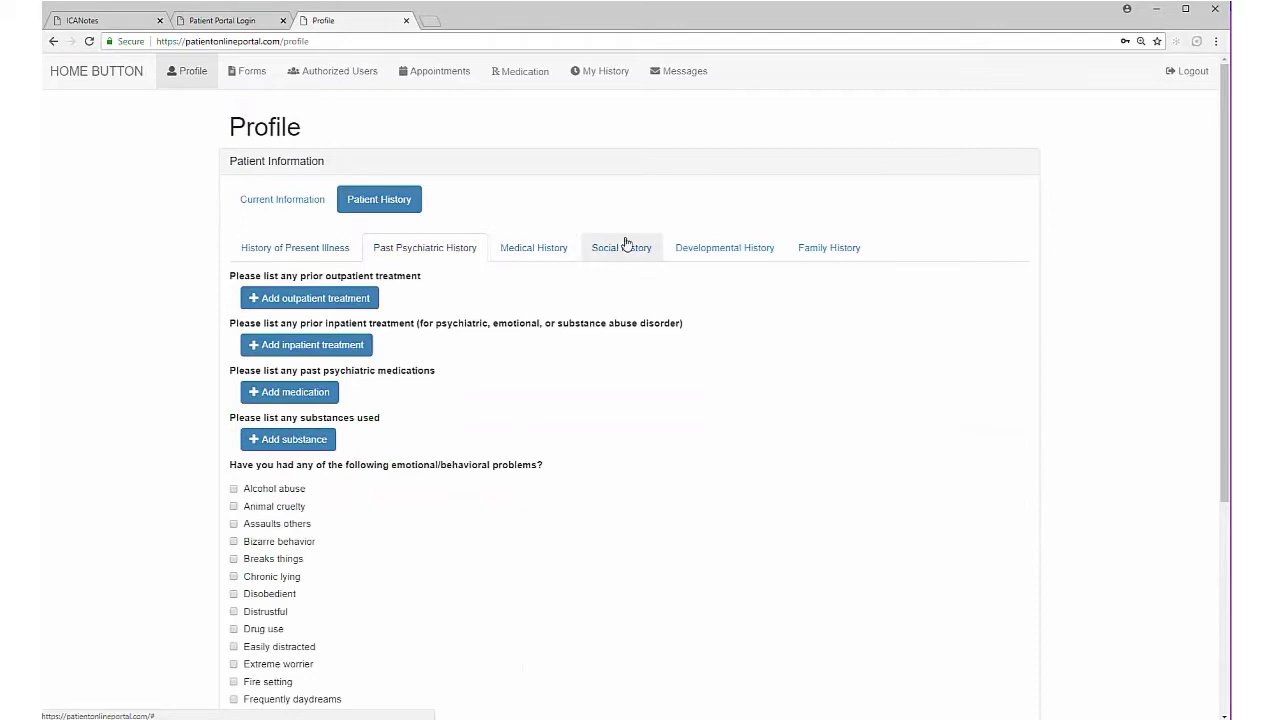
{"action": "left_click", "coordinate": [817, 257]}
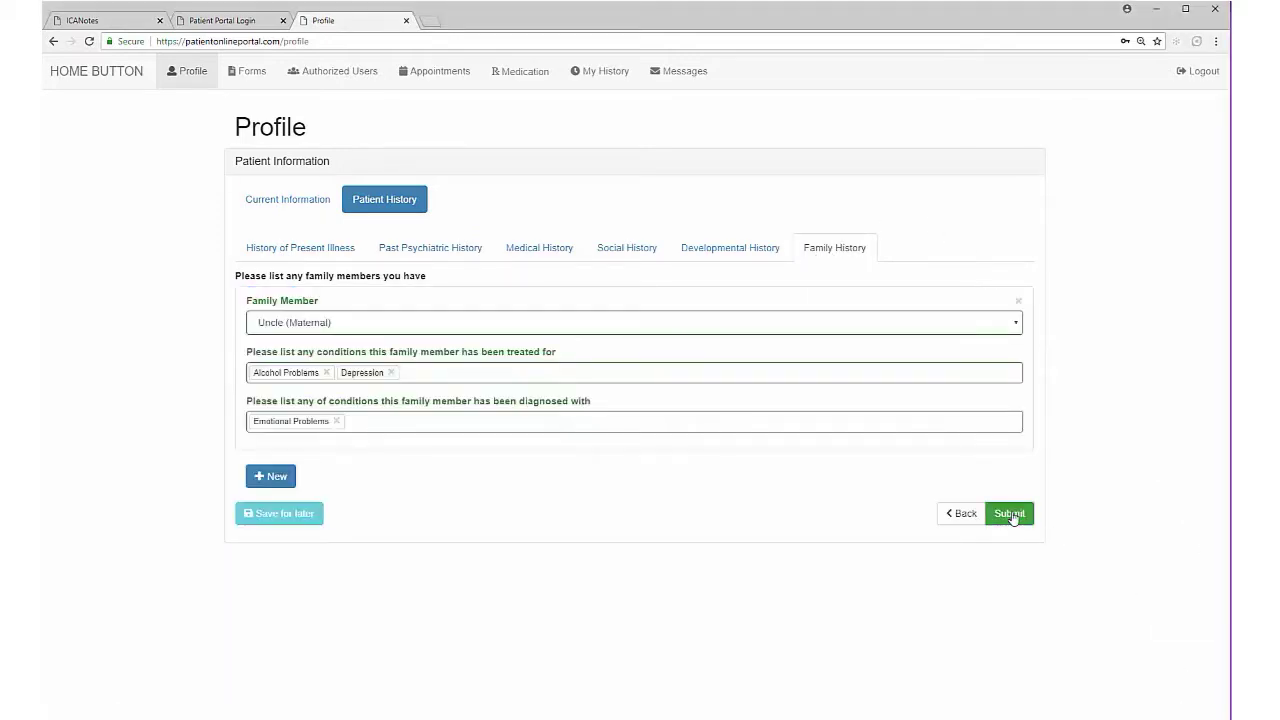
{"action": "left_click", "coordinate": [1012, 516]}
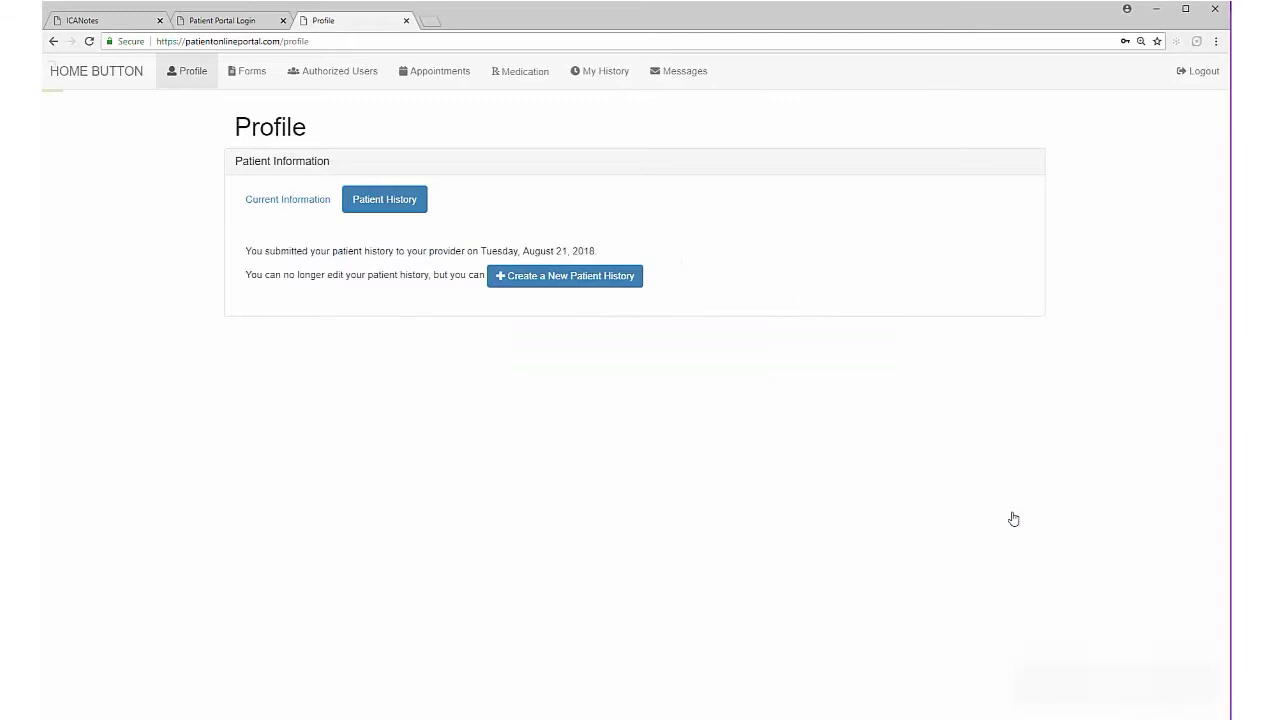
Step: Sign and submit the Notice of Privacy Practices in Forms
{"action": "left_click", "coordinate": [257, 72]}
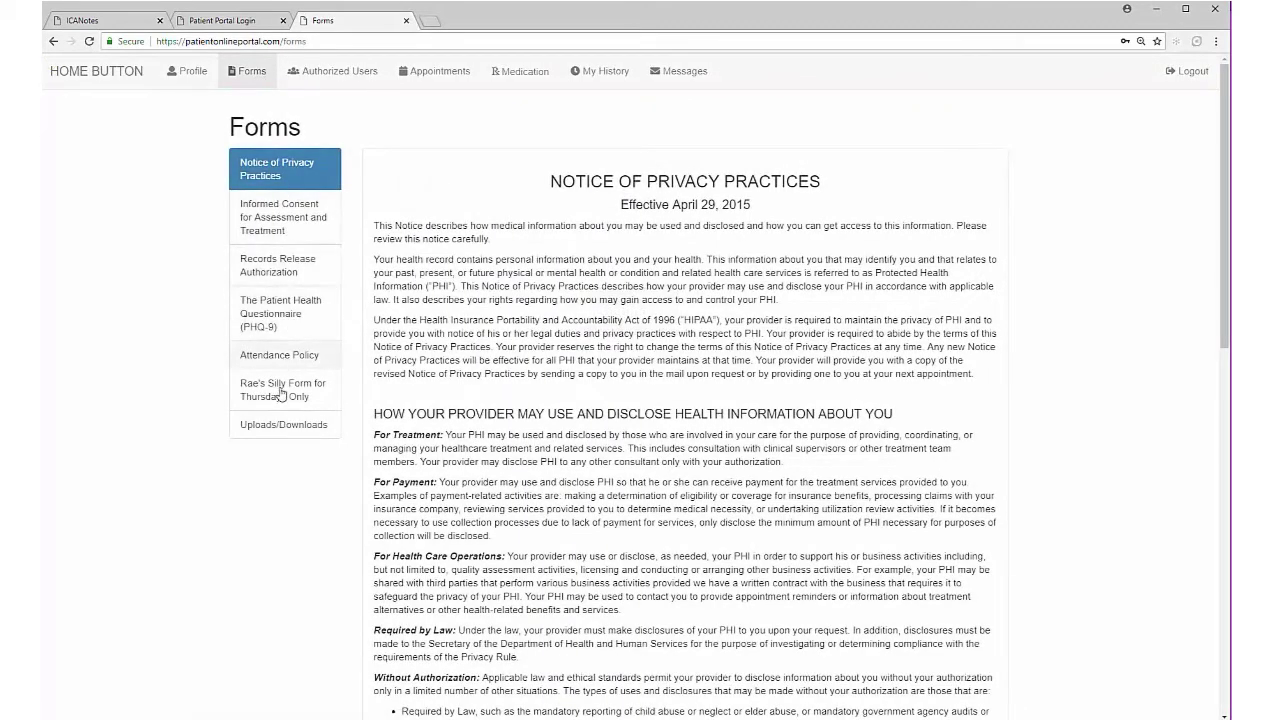
{"action": "scroll", "coordinate": [749, 600], "scroll_direction": "down", "scroll_amount": 12}
{"action": "left_click", "coordinate": [706, 541]}
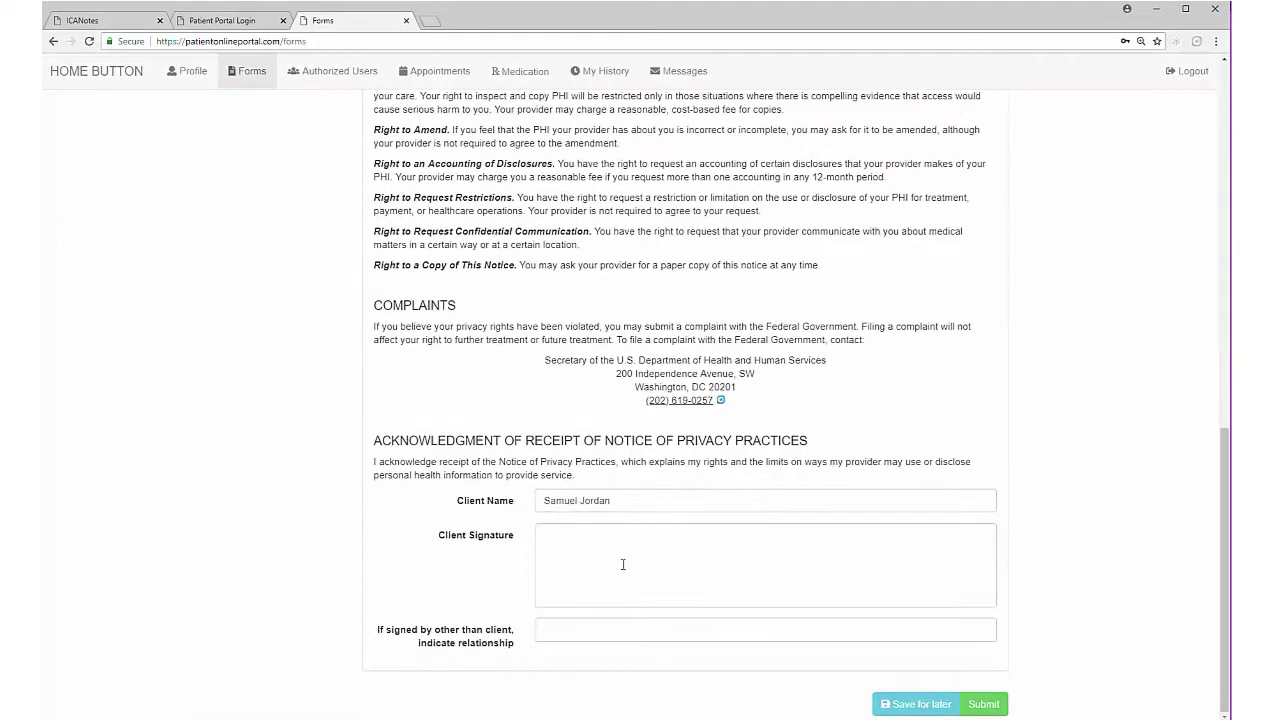
{"action": "mouse_move", "coordinate": [524, 142]}
{"action": "left_mouse_down"}
{"action": "mouse_move", "coordinate": [466, 157]}
{"action": "mouse_move", "coordinate": [545, 195]}
{"action": "mouse_move", "coordinate": [642, 161]}
{"action": "left_mouse_up"}
{"action": "left_click", "coordinate": [781, 324]}
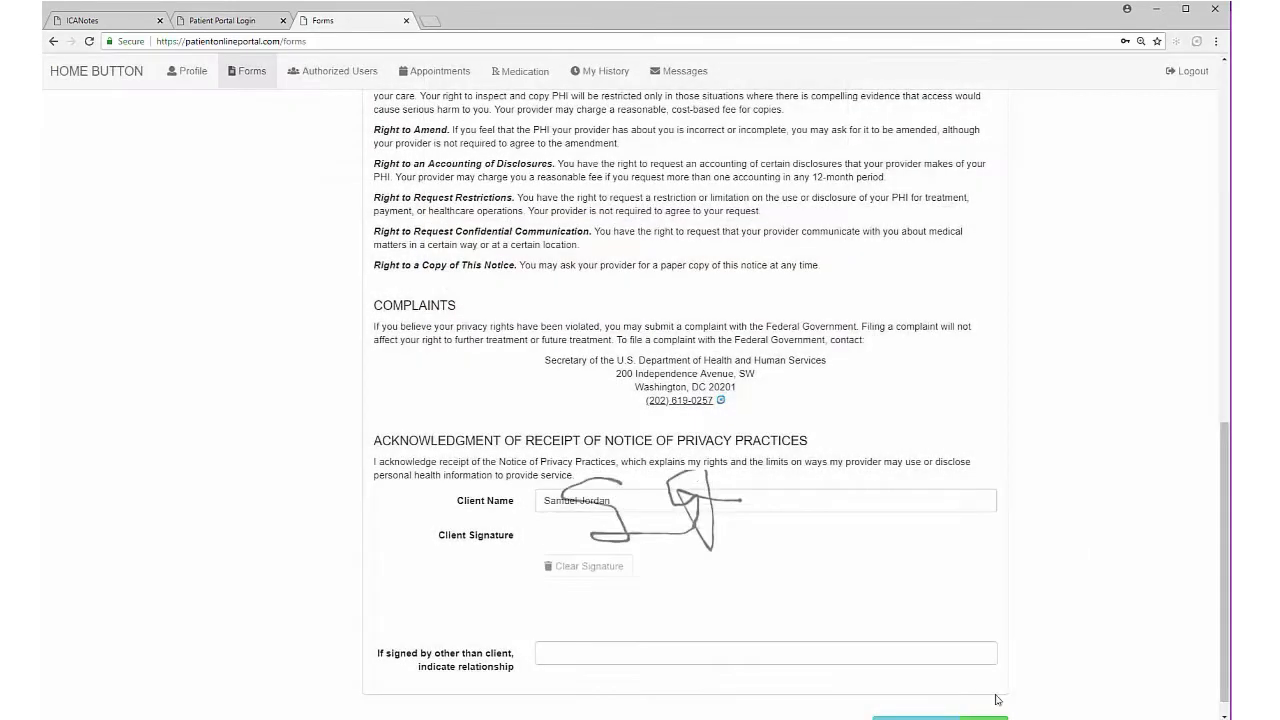
{"action": "left_click", "coordinate": [985, 703]}
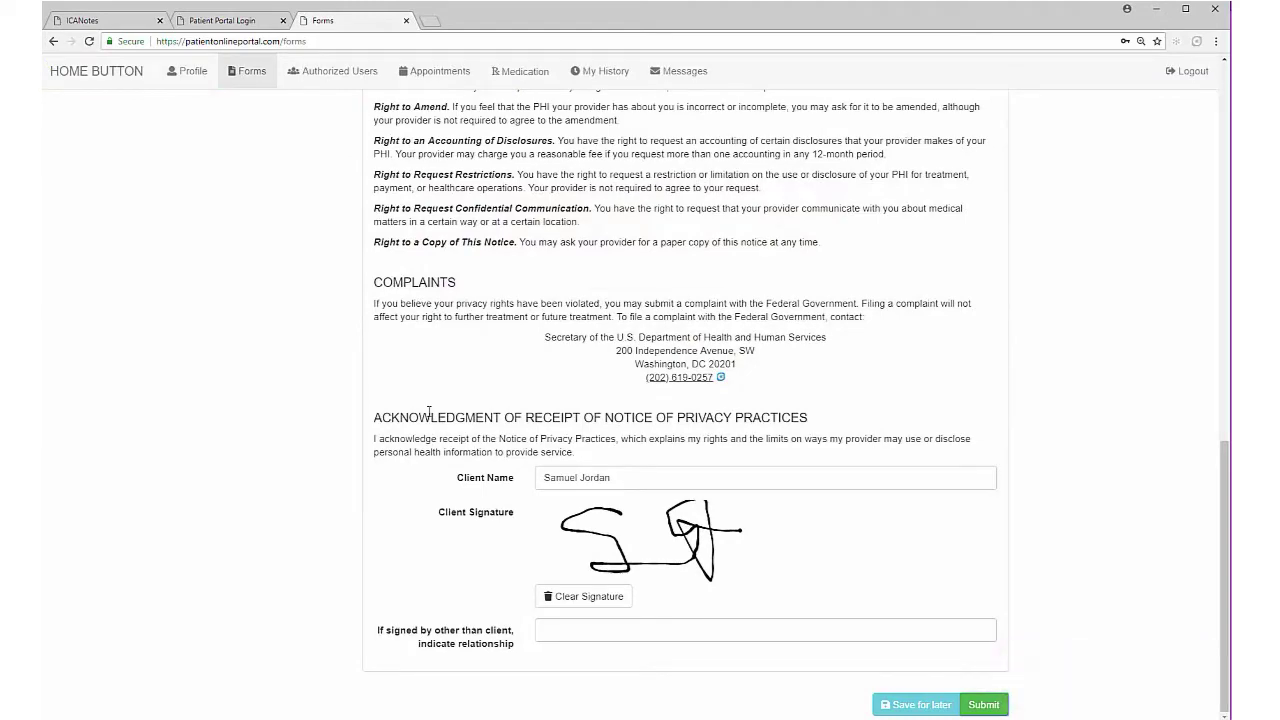
Step: Submit the PHQ-9 questionnaire, complete the Attendance Policy, and go to Authorized Users
{"action": "scroll", "coordinate": [429, 412], "scroll_direction": "up", "scroll_amount": 15}
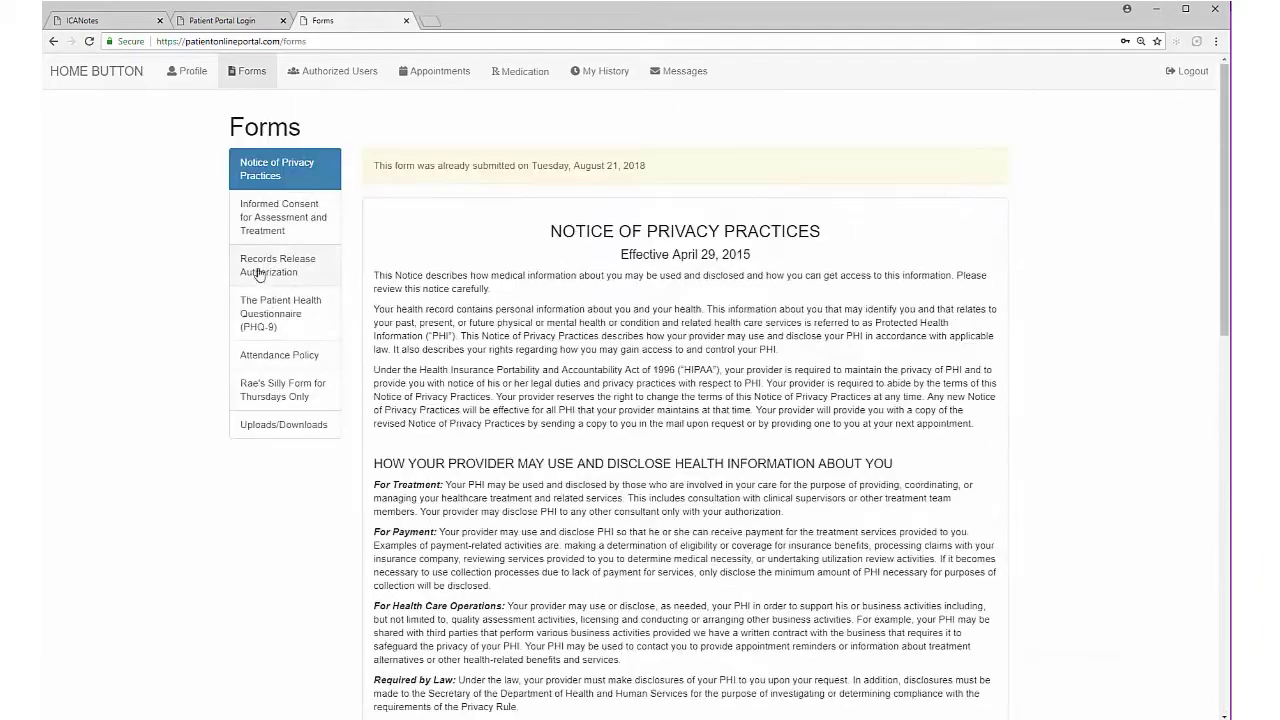
{"action": "left_click", "coordinate": [272, 320]}
{"action": "left_click", "coordinate": [663, 246]}
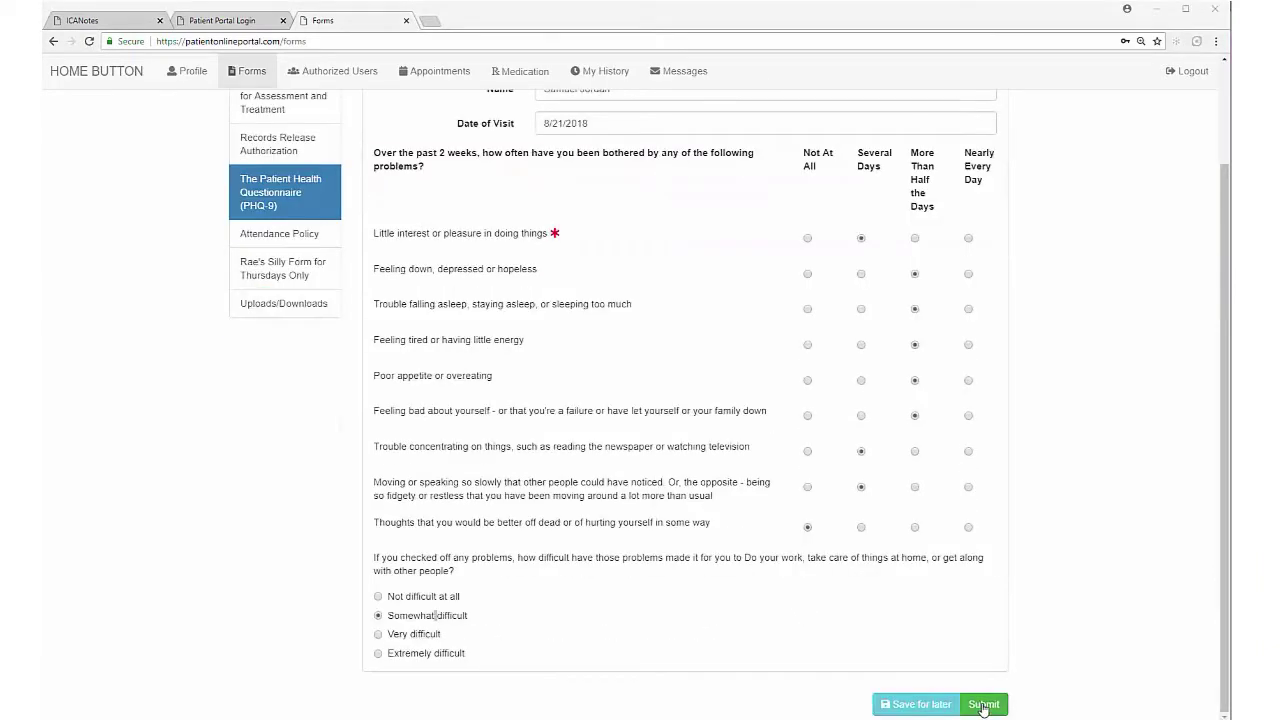
{"action": "left_click", "coordinate": [983, 704]}
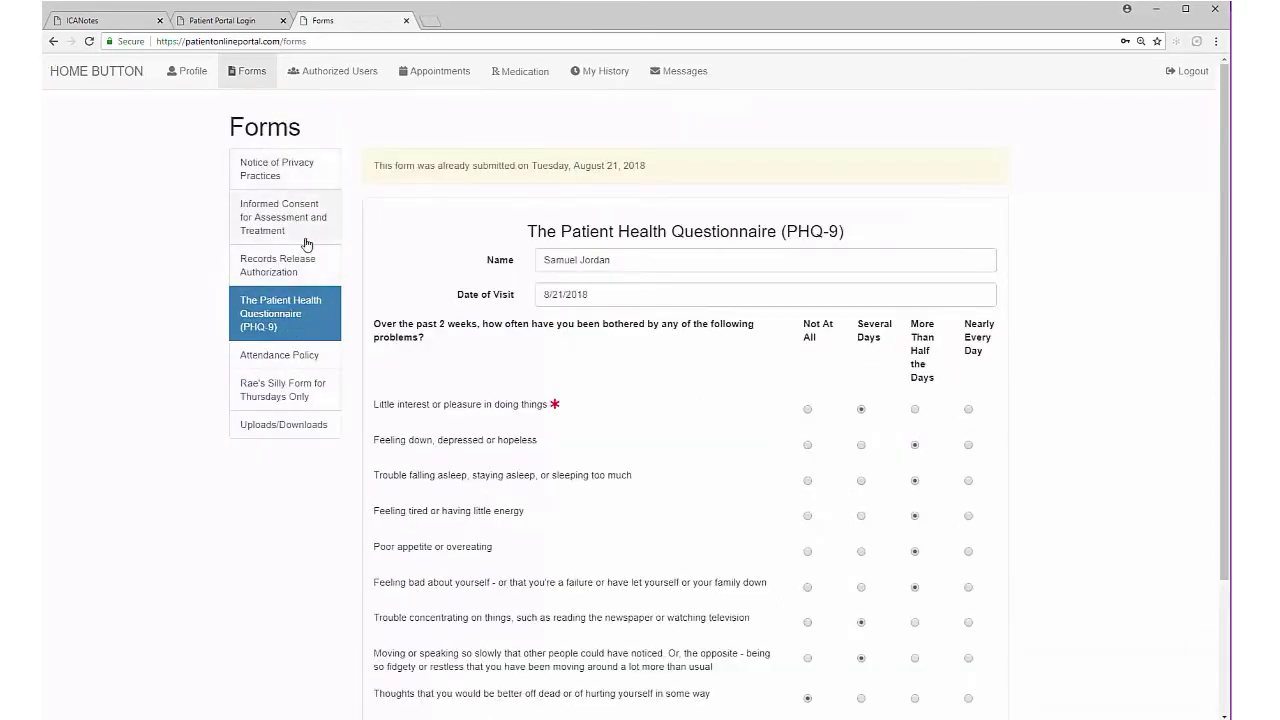
{"action": "left_click", "coordinate": [281, 356]}
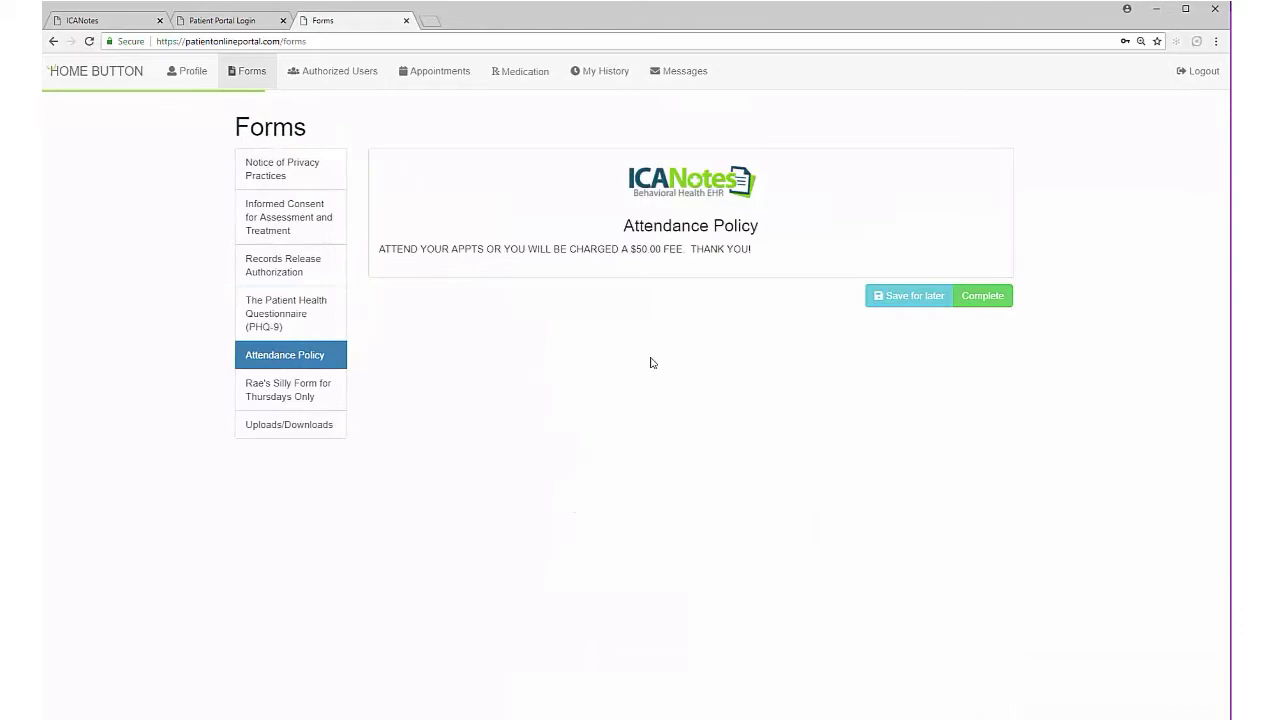
{"action": "left_click", "coordinate": [982, 295]}
{"action": "left_click", "coordinate": [332, 71]}
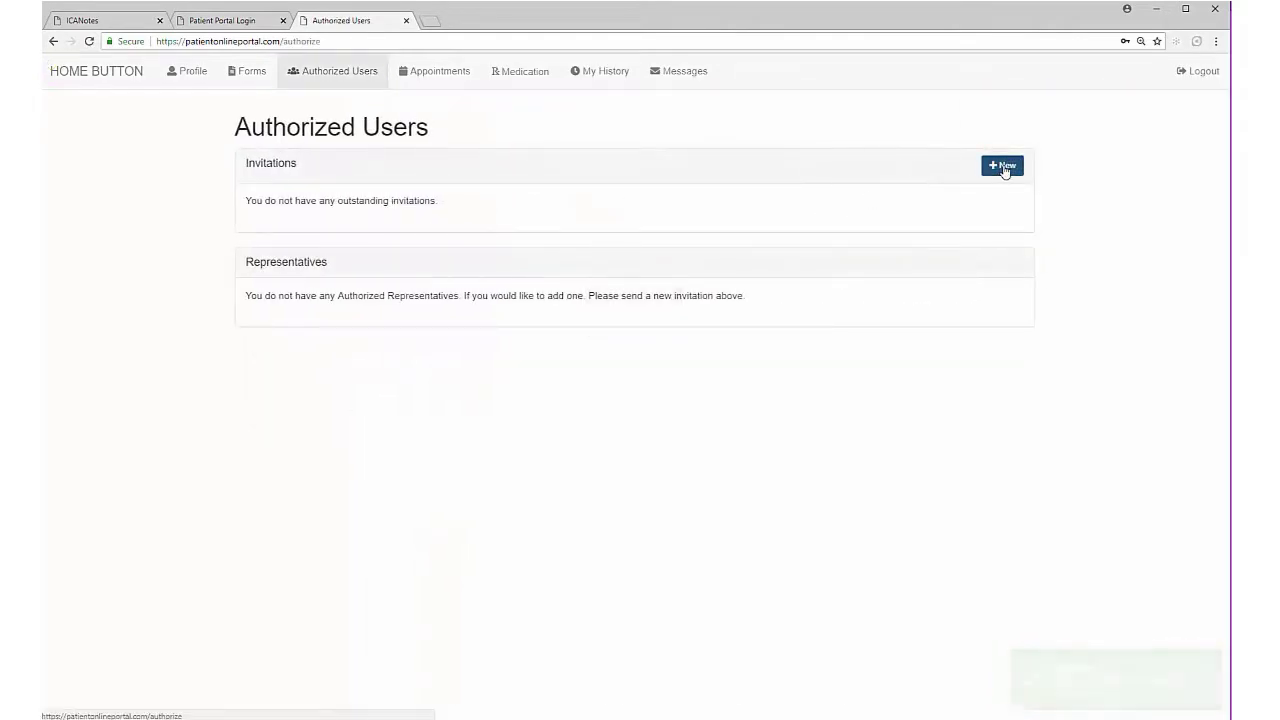
{"action": "left_click", "coordinate": [1002, 165]}
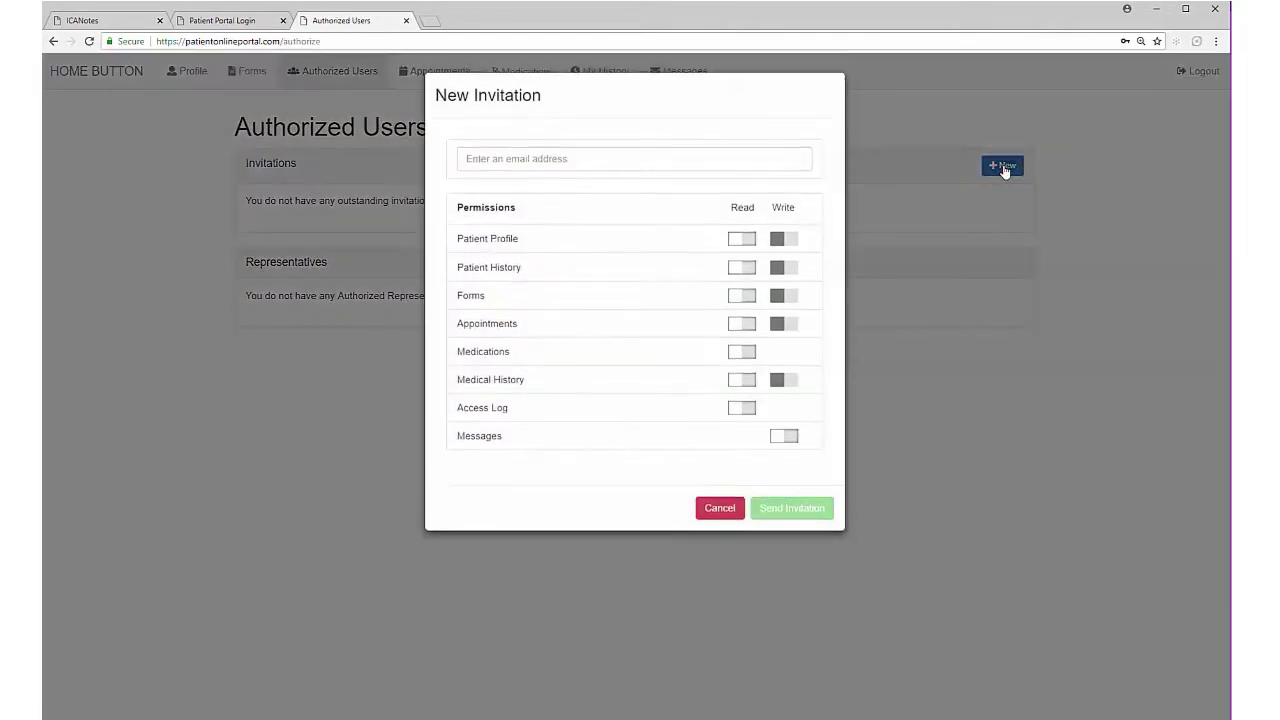
{"action": "left_click", "coordinate": [529, 161]}
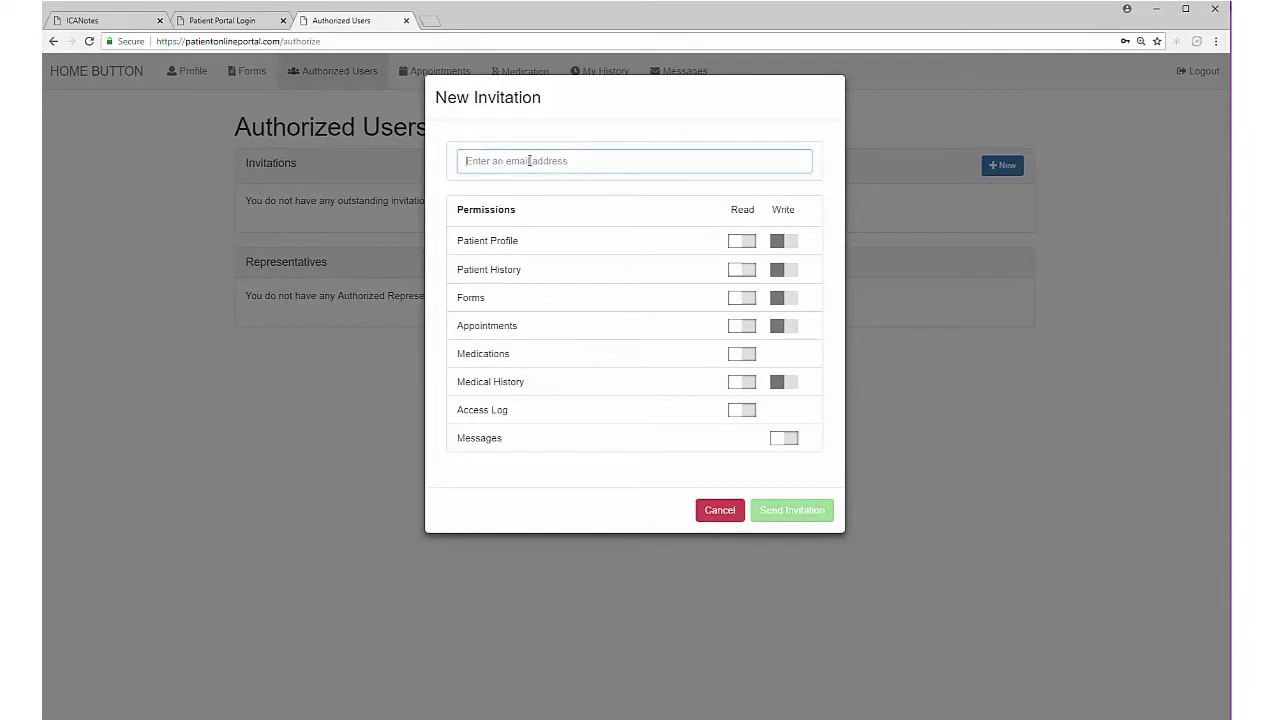
{"action": "left_click", "coordinate": [741, 245]}
{"action": "left_click", "coordinate": [784, 245]}
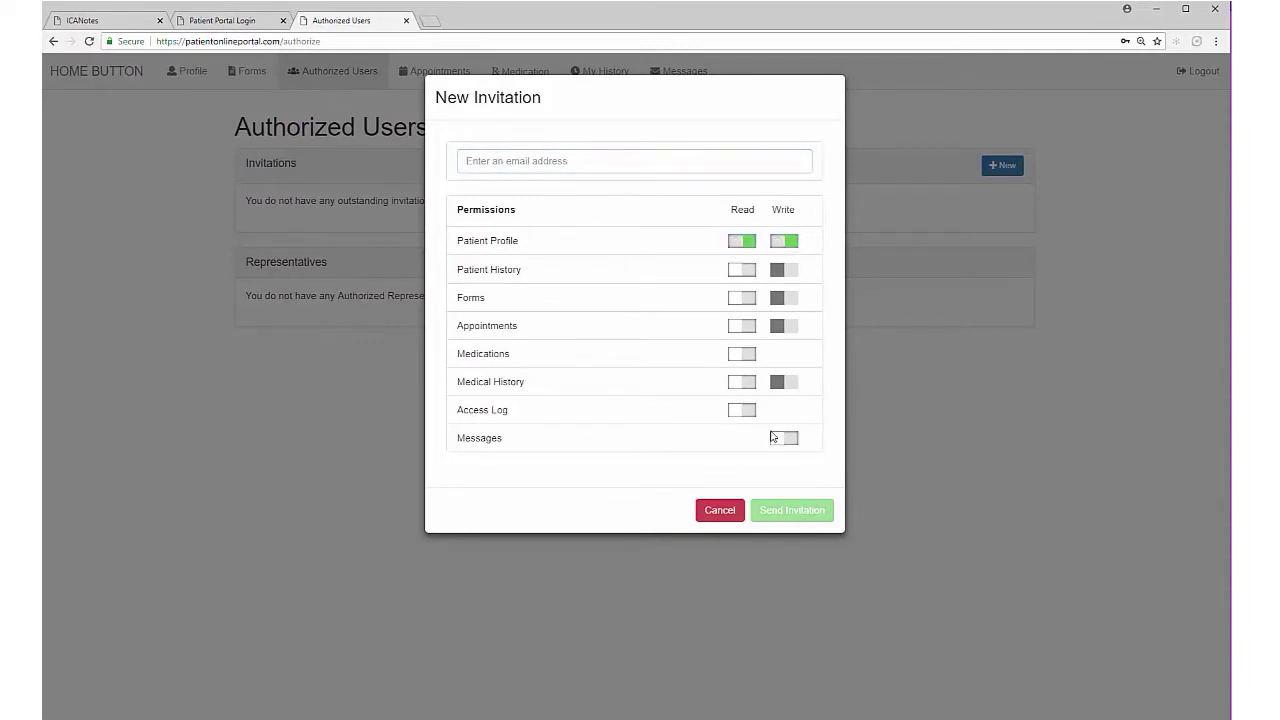
{"action": "left_click", "coordinate": [393, 181]}
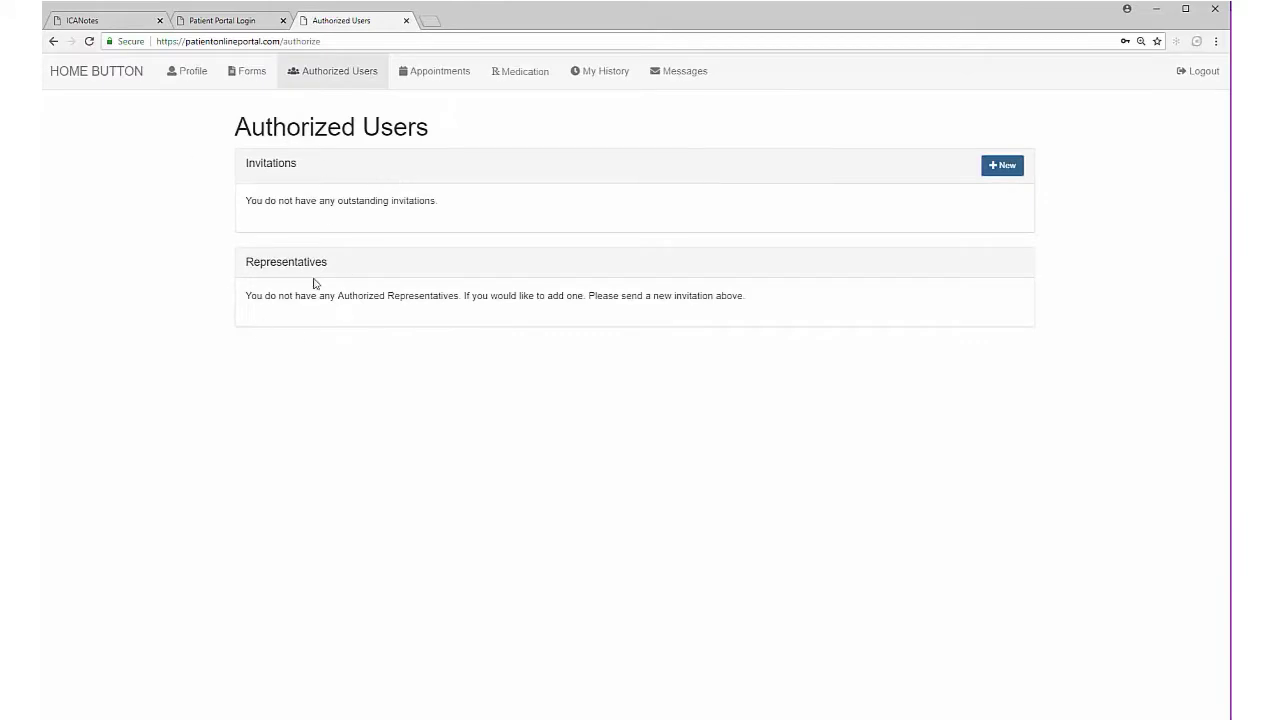
Step: Start a new message with topic Appointment and subject 'Need Appt.'
{"action": "left_click", "coordinate": [441, 75]}
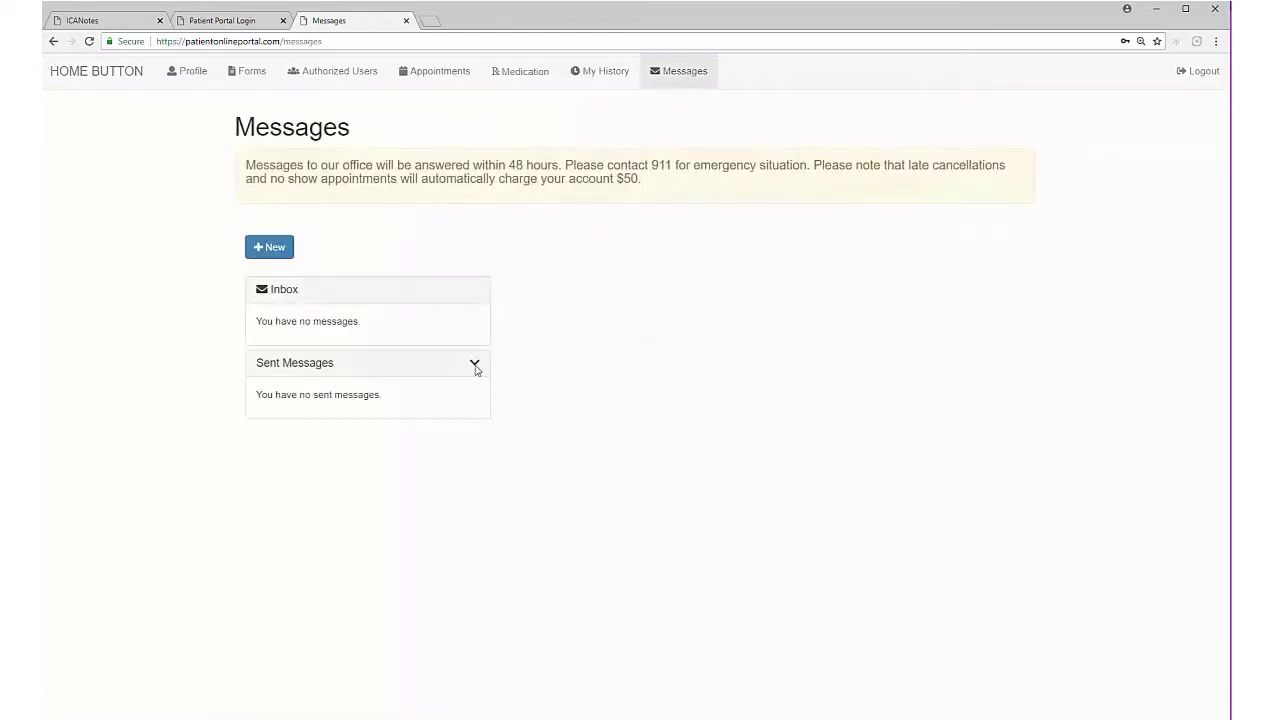
{"action": "left_click", "coordinate": [269, 247]}
{"action": "left_click", "coordinate": [749, 271]}
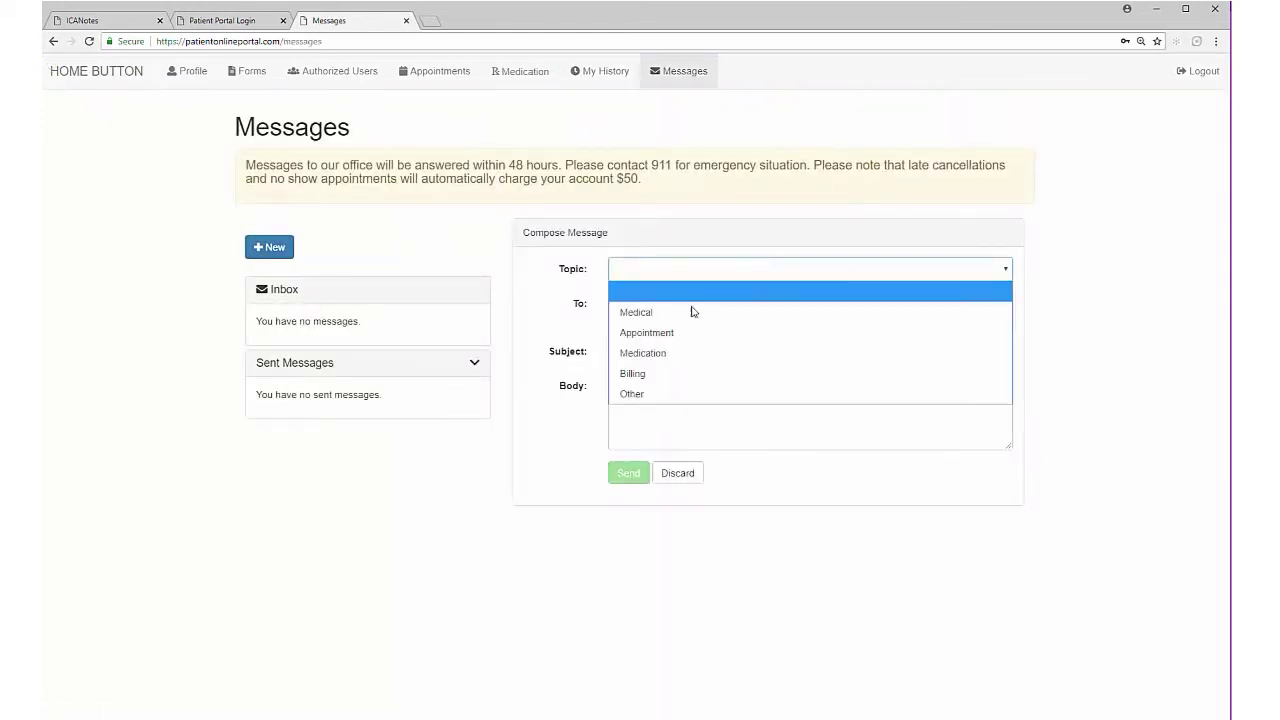
{"action": "left_click", "coordinate": [689, 328]}
{"action": "left_click", "coordinate": [686, 334]}
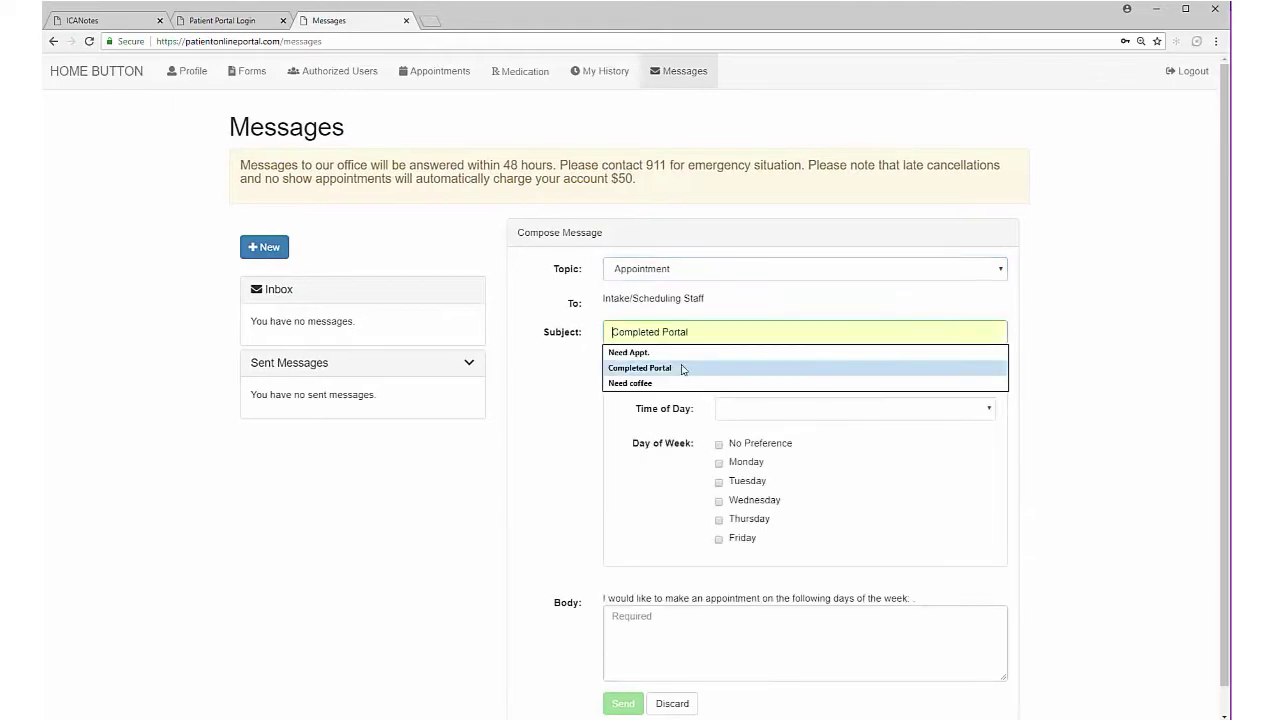
{"action": "left_click", "coordinate": [688, 353]}
Step: Request Anytime on Tuesday with body 'Today, please!', send it, and log out
{"action": "left_click", "coordinate": [803, 414]}
{"action": "left_click", "coordinate": [745, 448]}
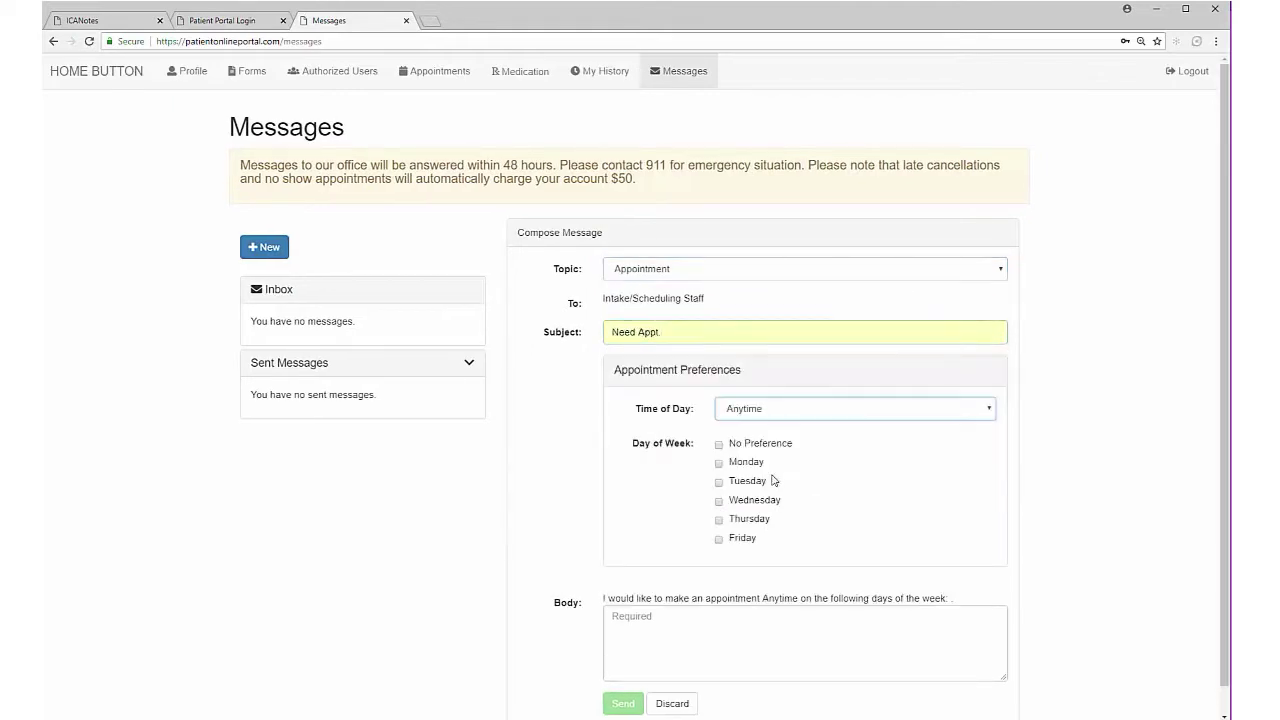
{"action": "left_click", "coordinate": [718, 483]}
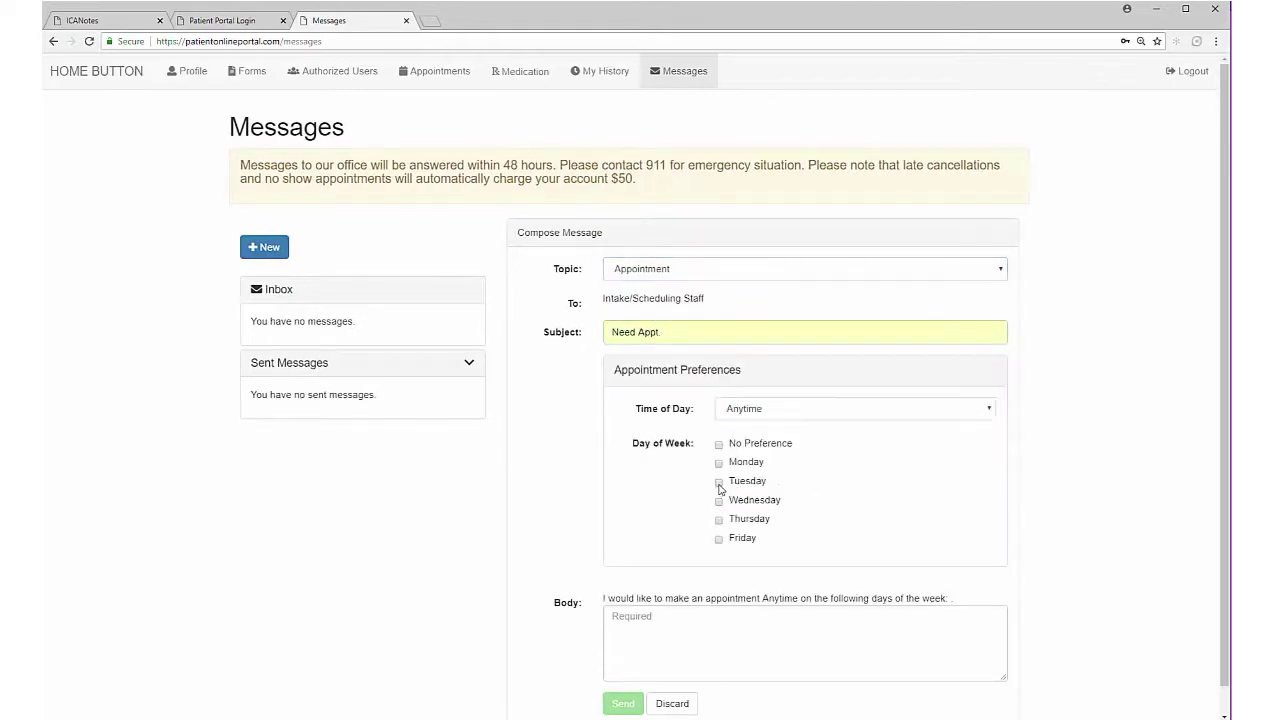
{"action": "left_click", "coordinate": [713, 621]}
{"action": "type", "text": "Today, please!"}
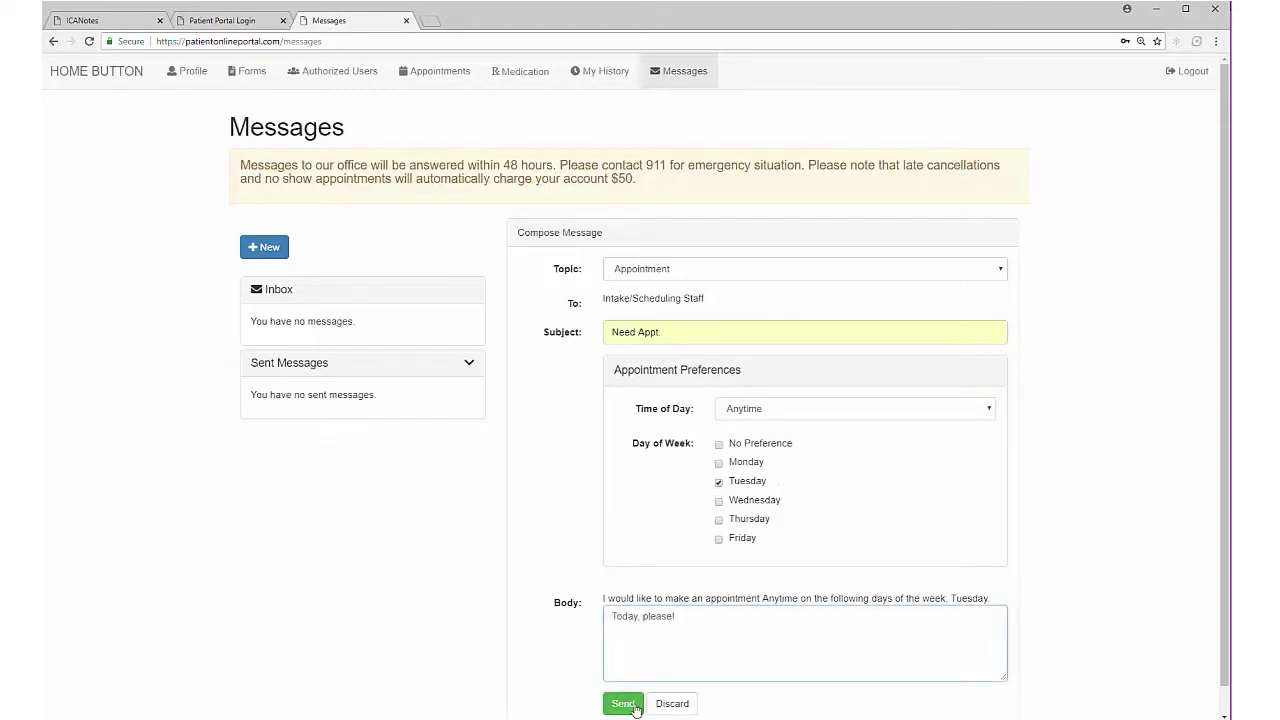
{"action": "left_click", "coordinate": [622, 703]}
{"action": "left_click", "coordinate": [1203, 72]}
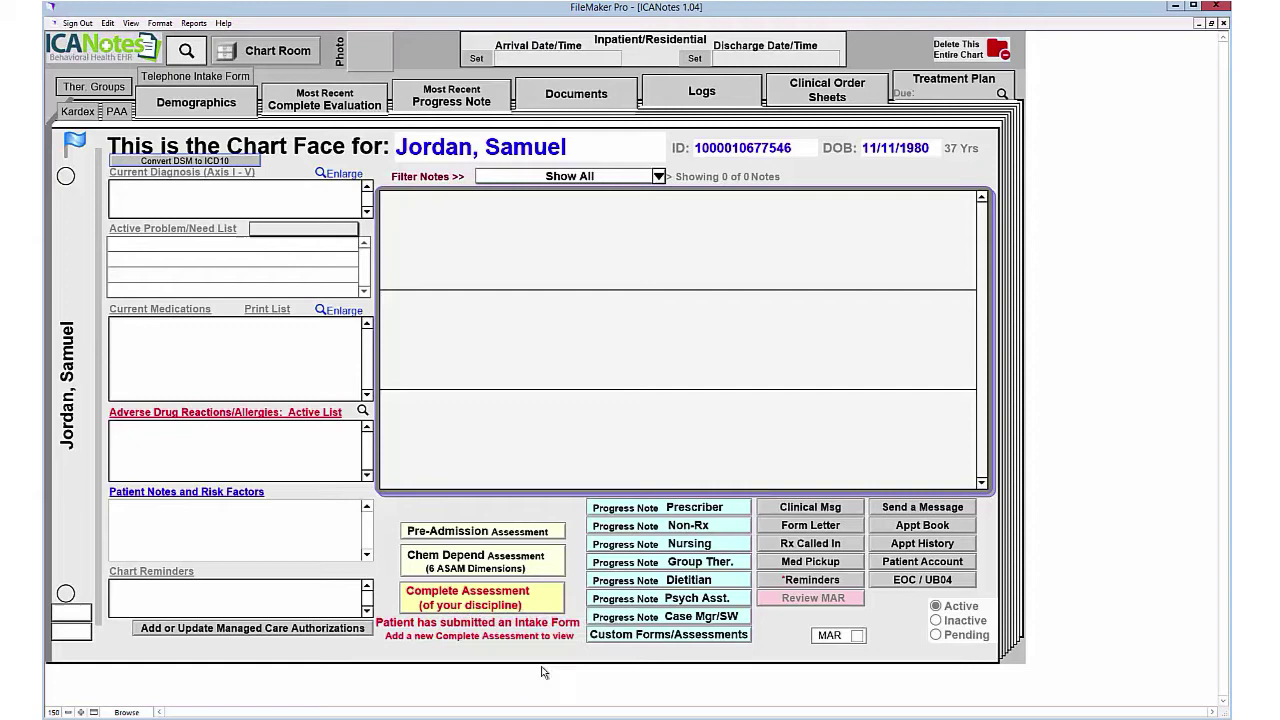
Step: Begin a Complete Assessment and import the portal intake form into it
{"action": "left_click", "coordinate": [512, 604]}
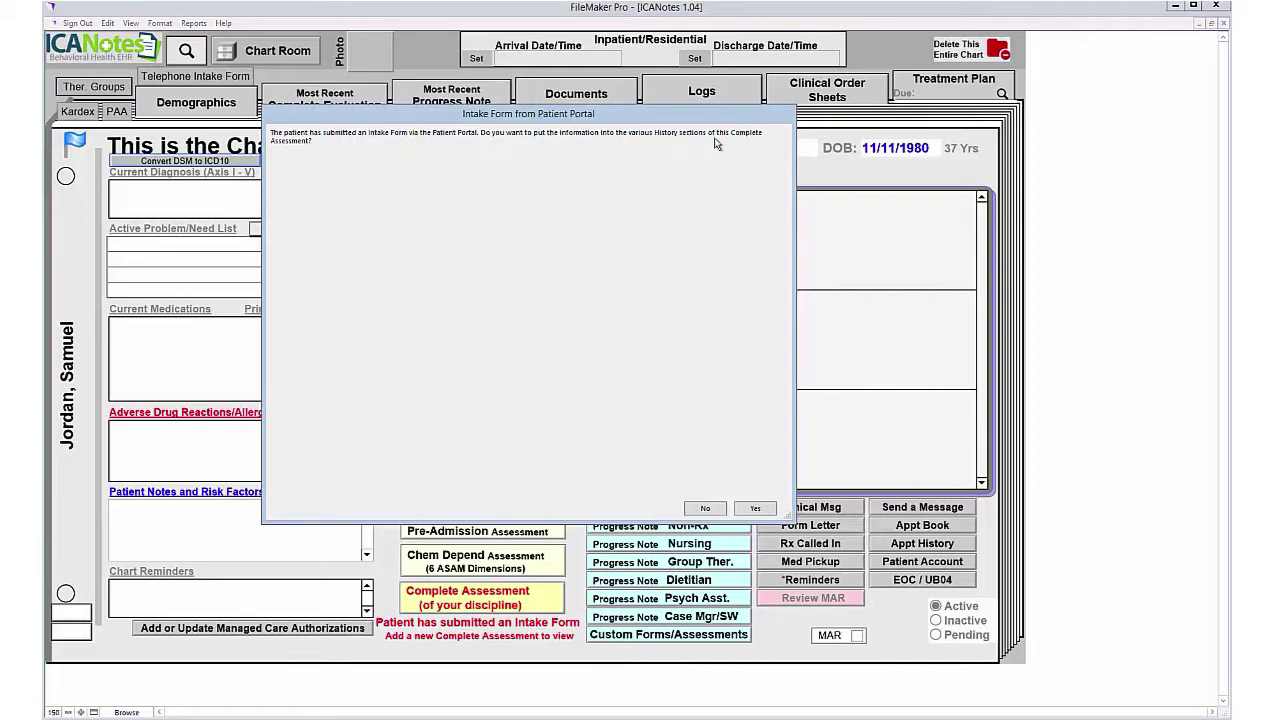
{"action": "left_click", "coordinate": [757, 508]}
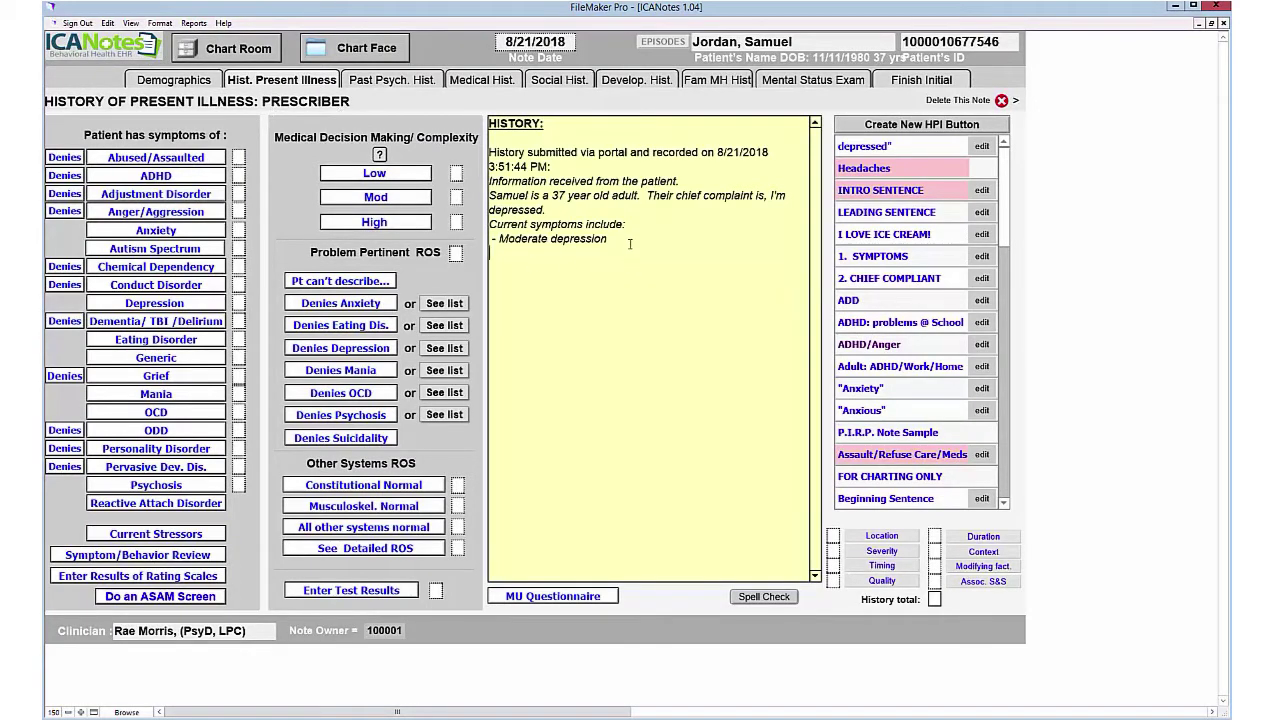
Step: Look over the submitted HPI history text, then bring up the Depression symptom builder
{"action": "left_click_drag", "start_coordinate": [558, 233], "coordinate": [483, 155]}
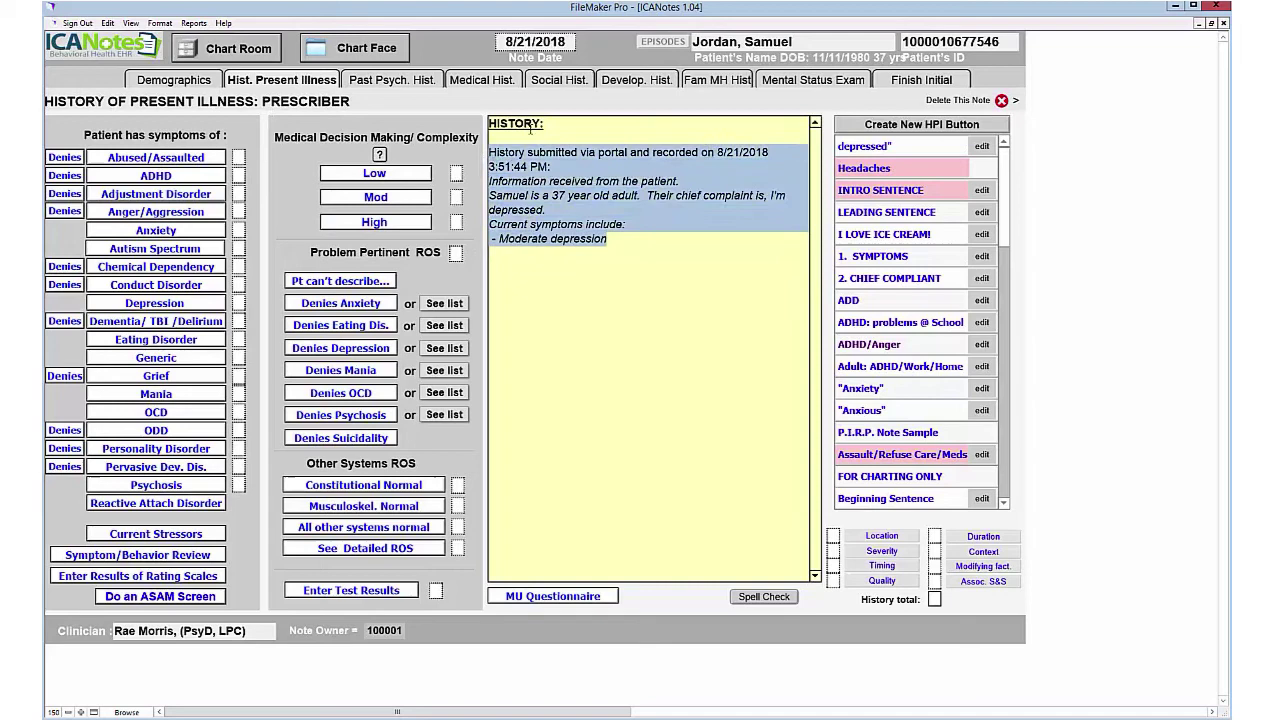
{"action": "left_click", "coordinate": [538, 314]}
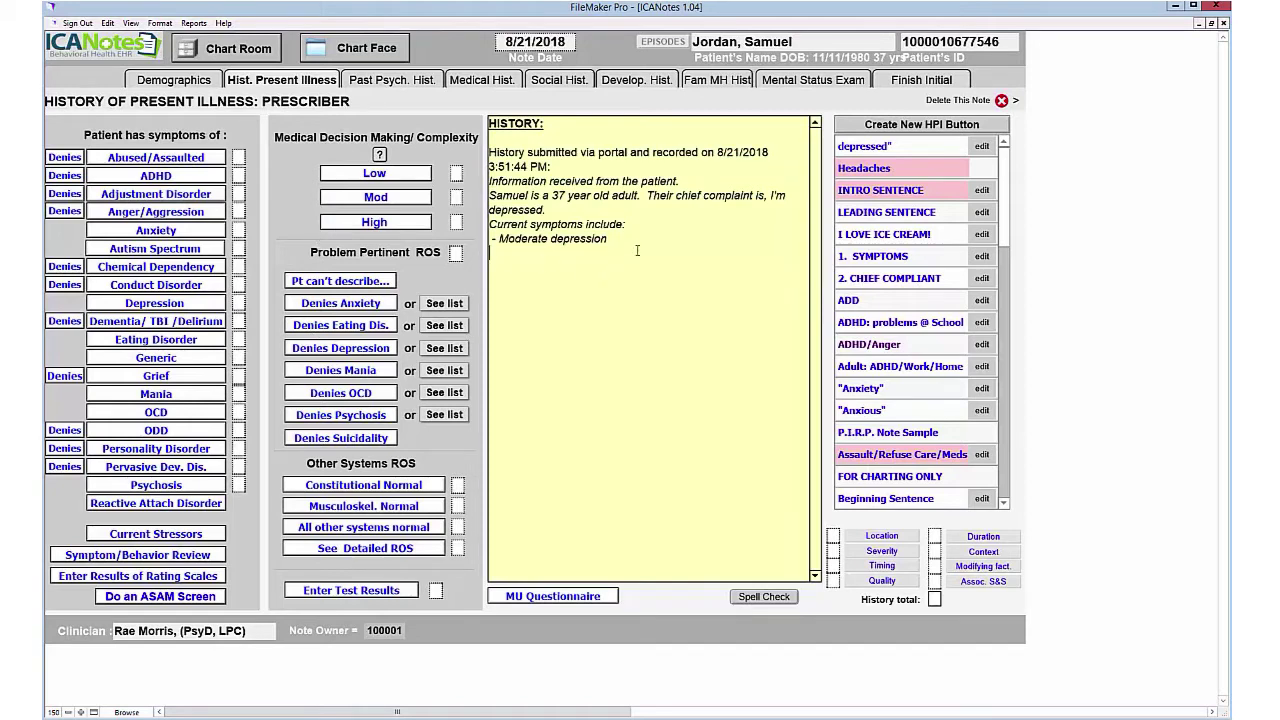
{"action": "left_click_drag", "start_coordinate": [481, 221], "coordinate": [482, 155]}
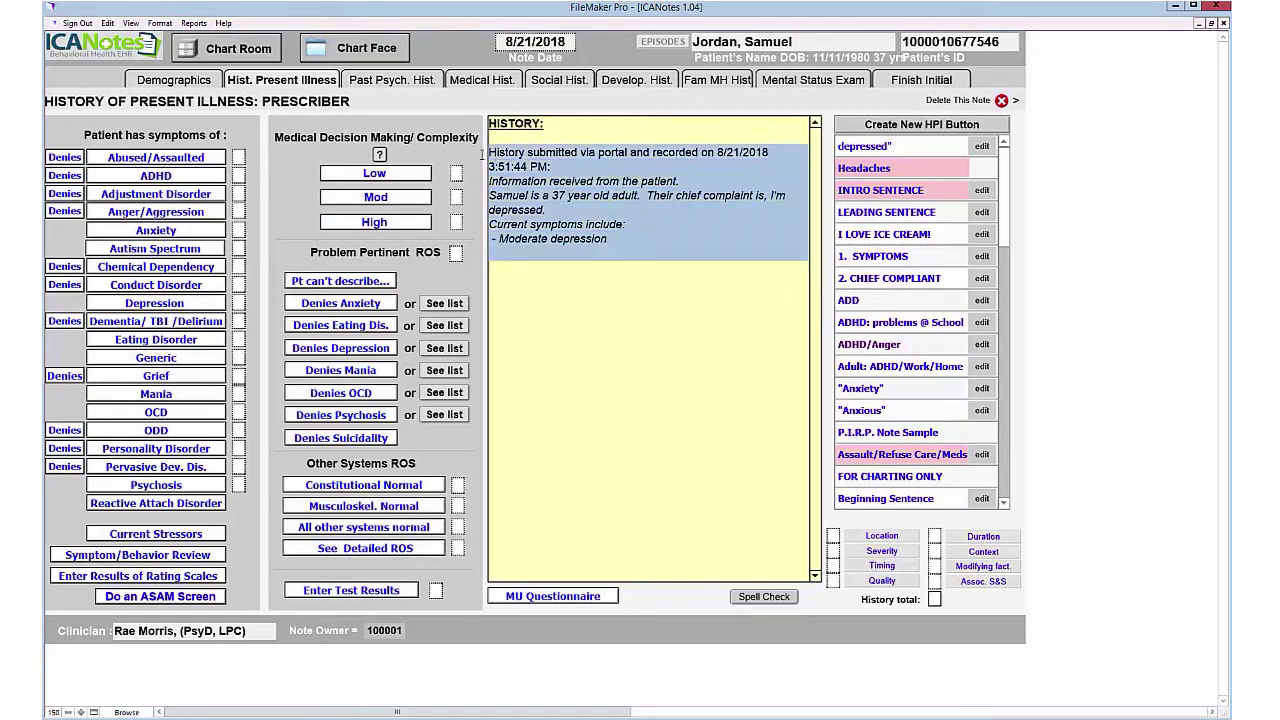
{"action": "left_click", "coordinate": [580, 272]}
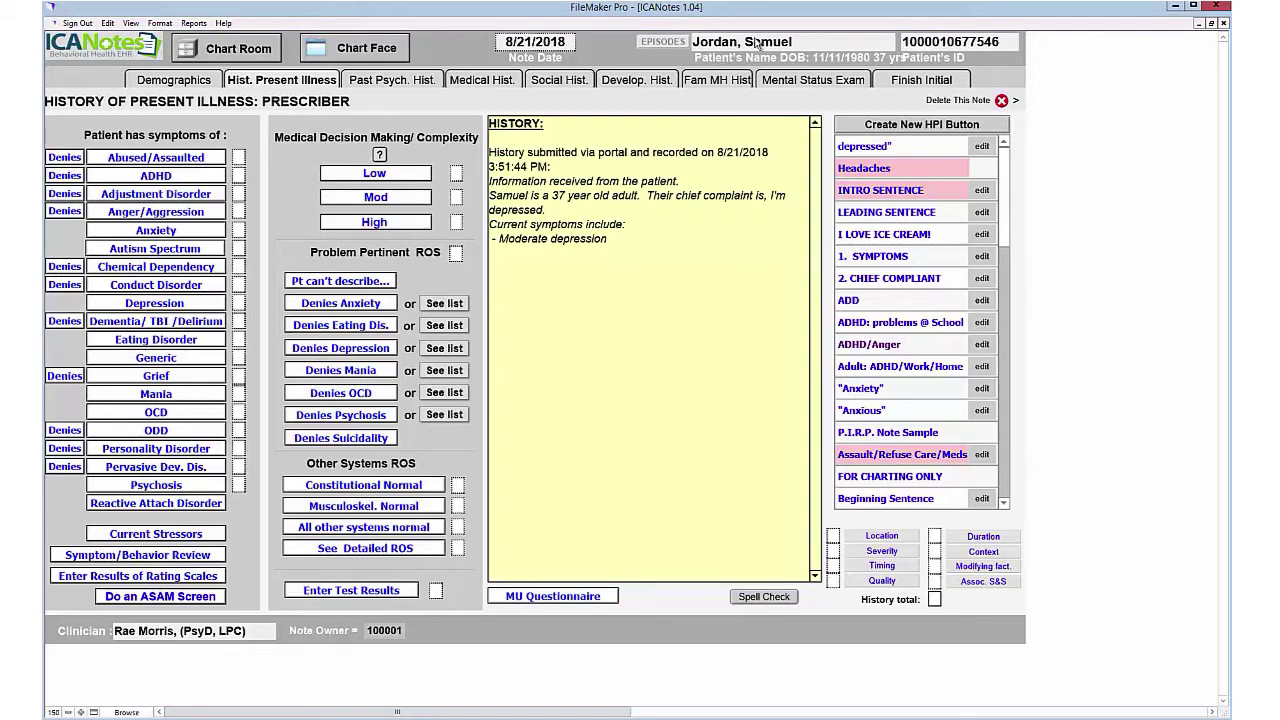
{"action": "left_click", "coordinate": [156, 306]}
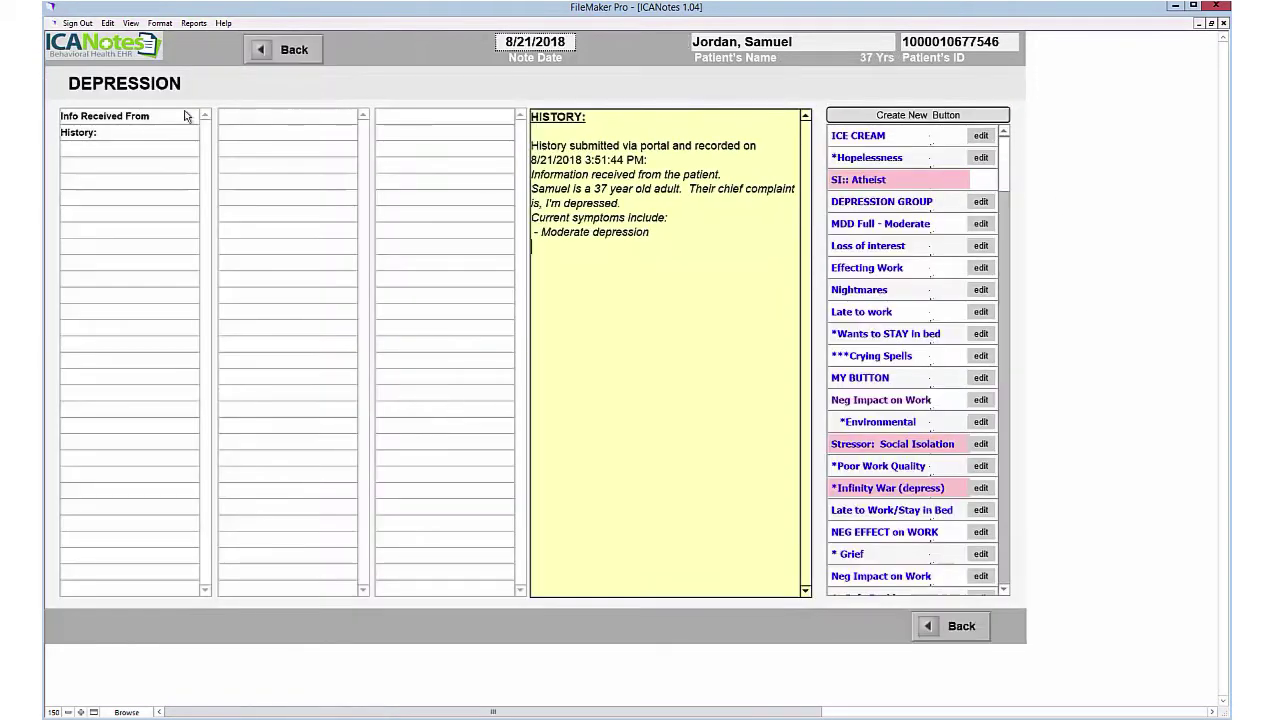
Step: Start a Depression History listing precipitants Major Illness, Occupational Problems and Primary Support Group Problems
{"action": "left_click", "coordinate": [97, 134]}
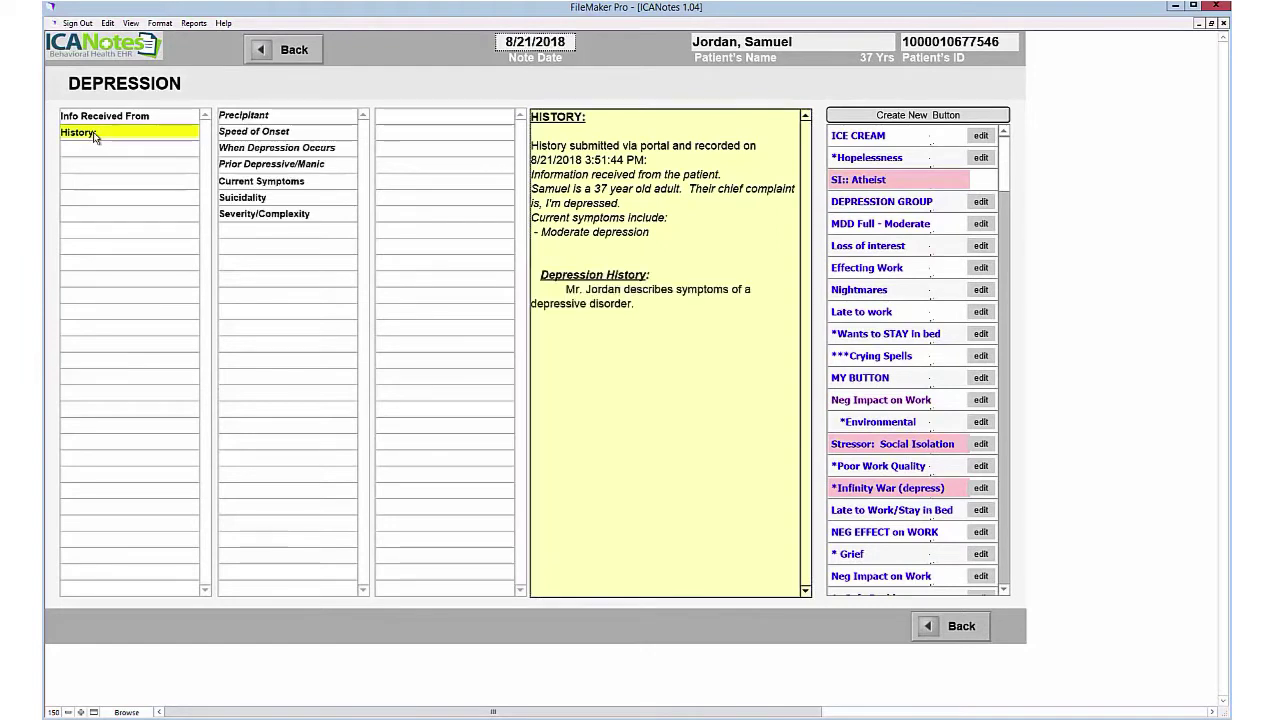
{"action": "left_click", "coordinate": [262, 118]}
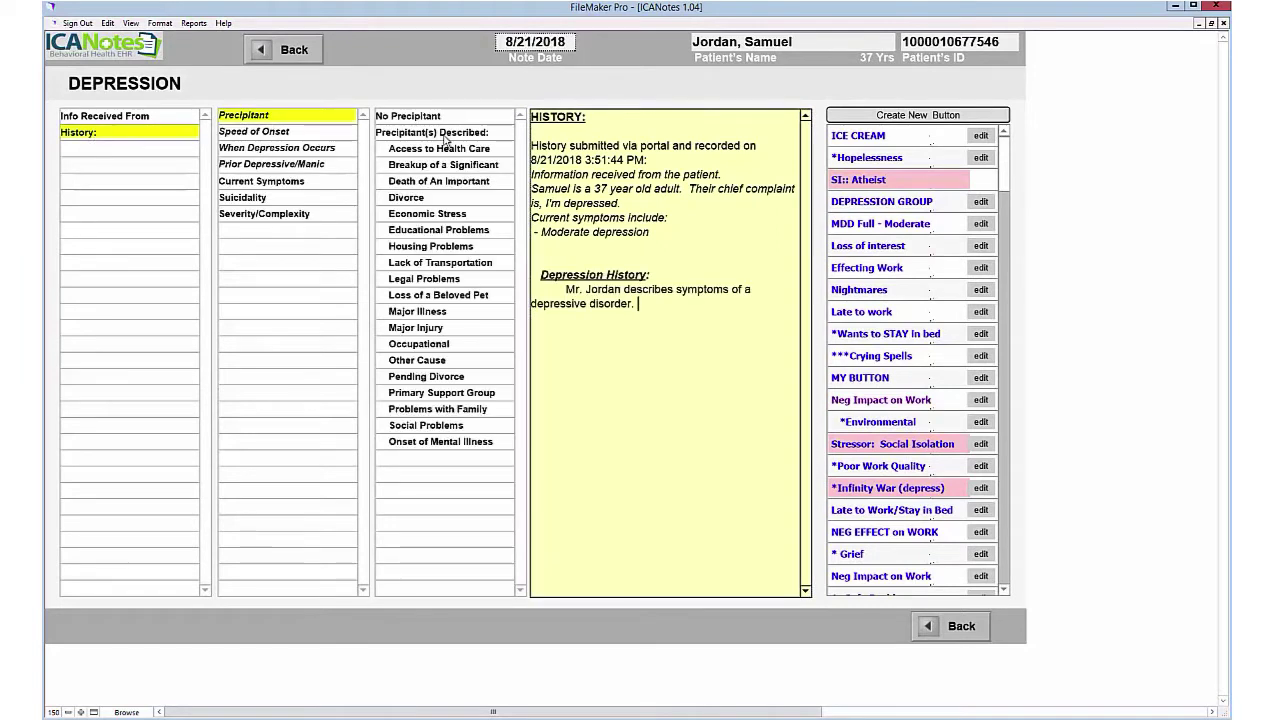
{"action": "left_click", "coordinate": [450, 134]}
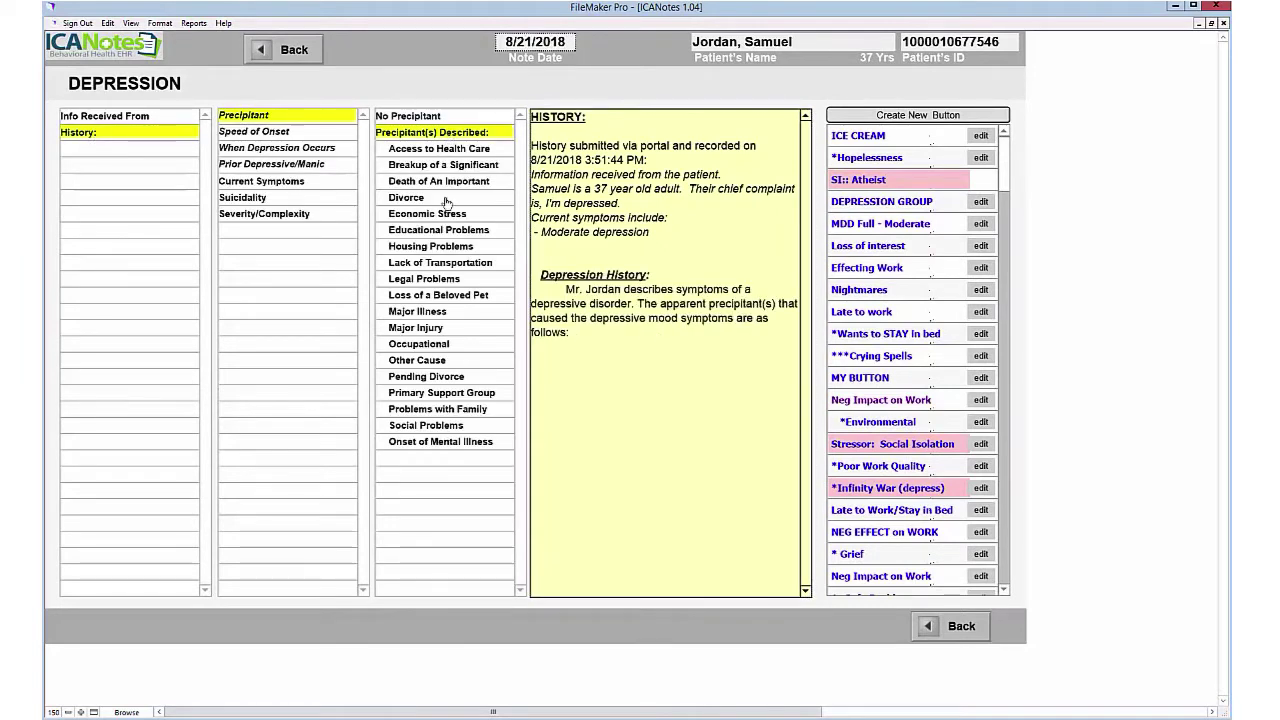
{"action": "left_click", "coordinate": [433, 313]}
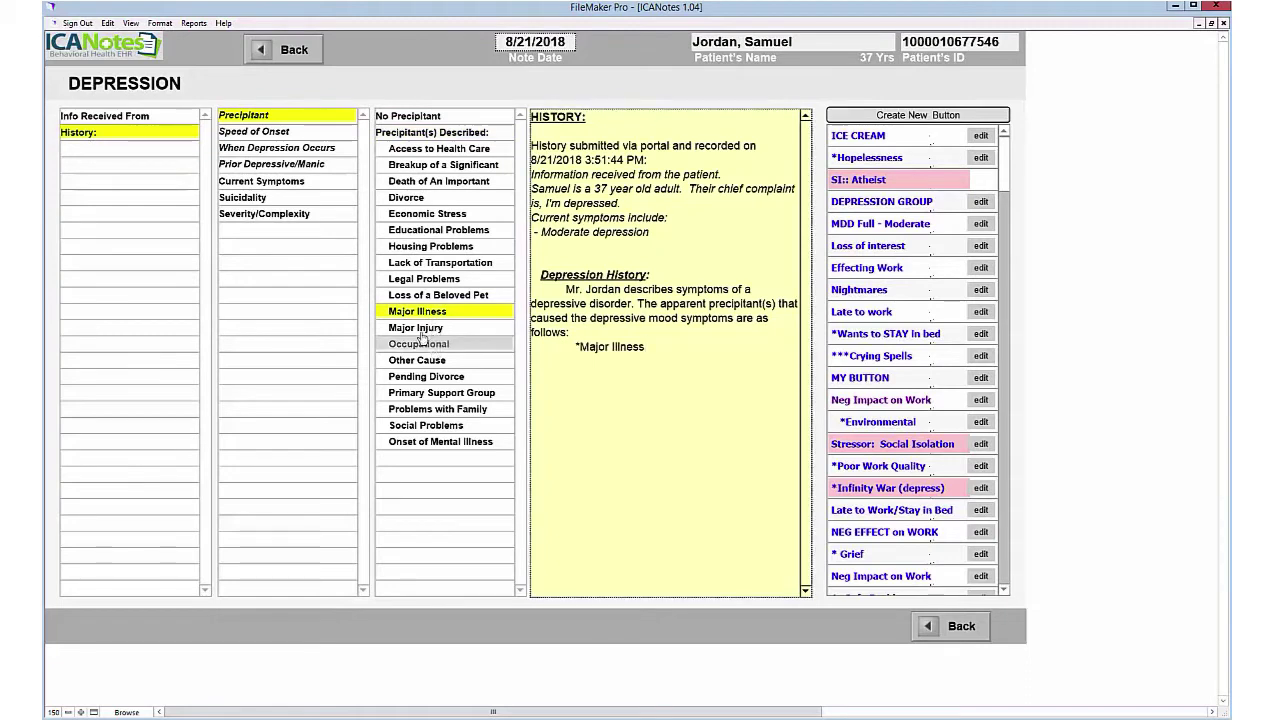
{"action": "left_click", "coordinate": [421, 340]}
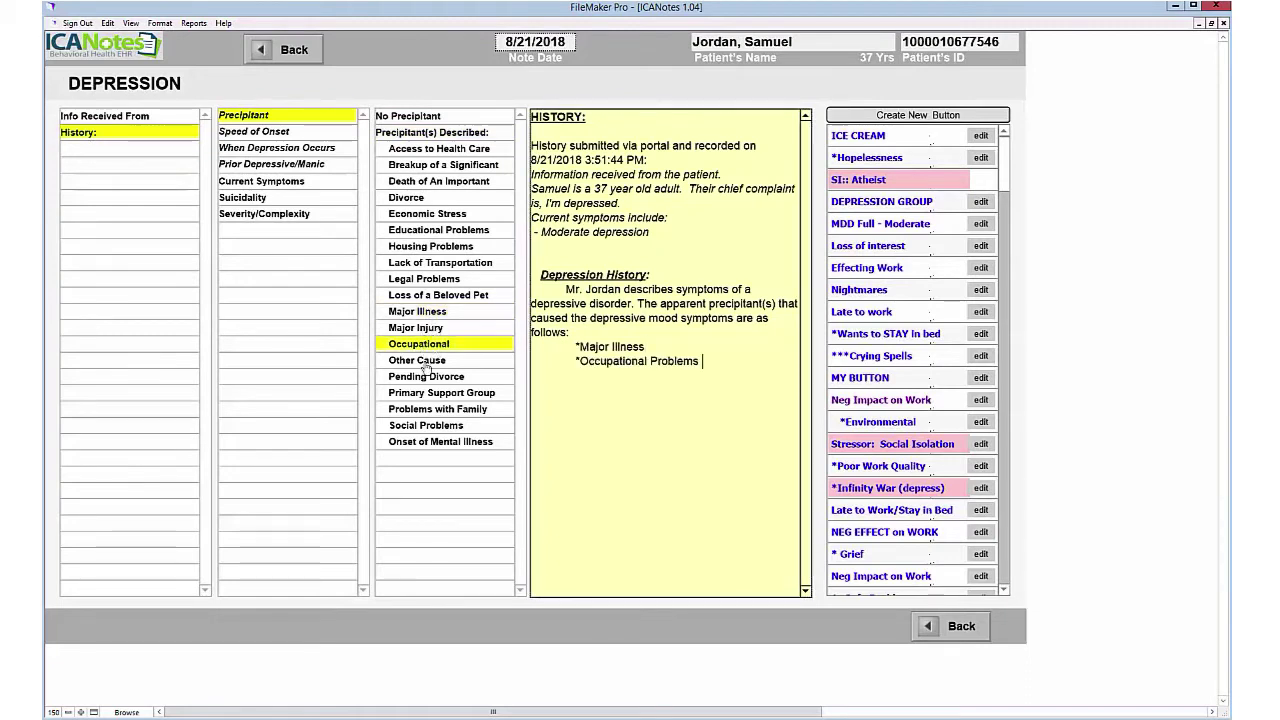
{"action": "left_click", "coordinate": [493, 396]}
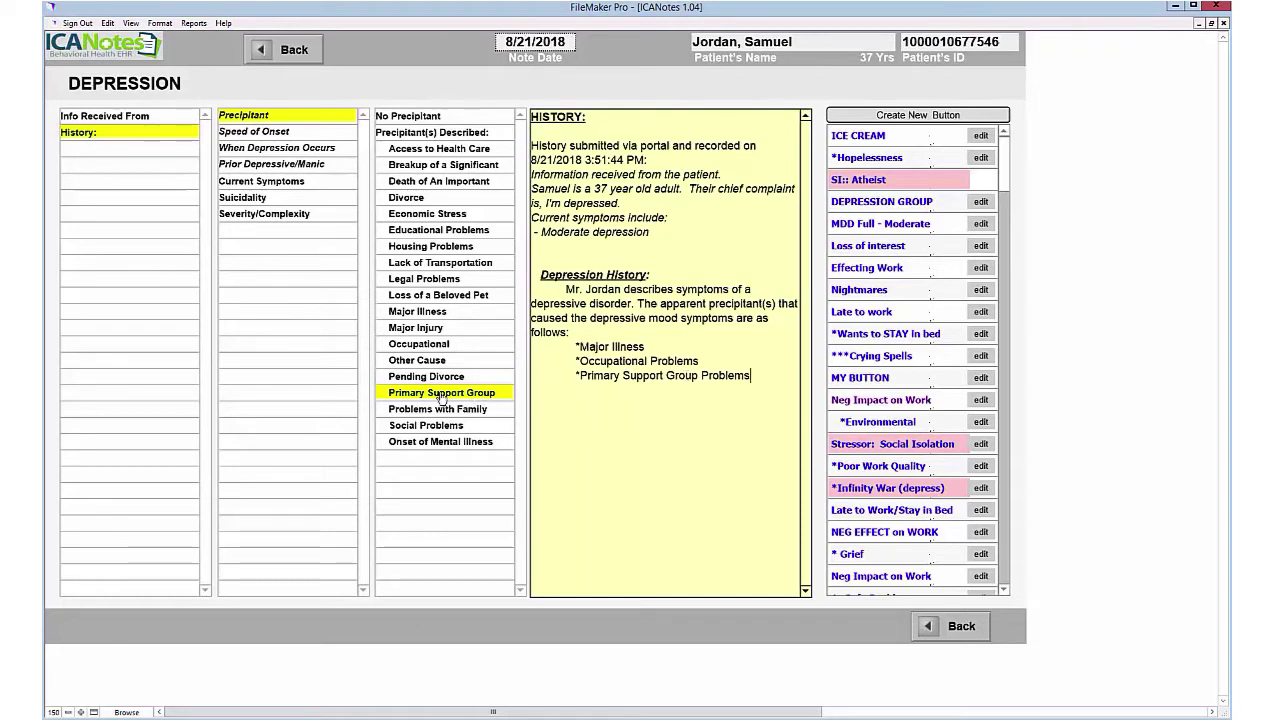
Step: Record insidious onset over months, episodic hours-long episodes, and no prior depressive or manic episodes
{"action": "left_click", "coordinate": [247, 135]}
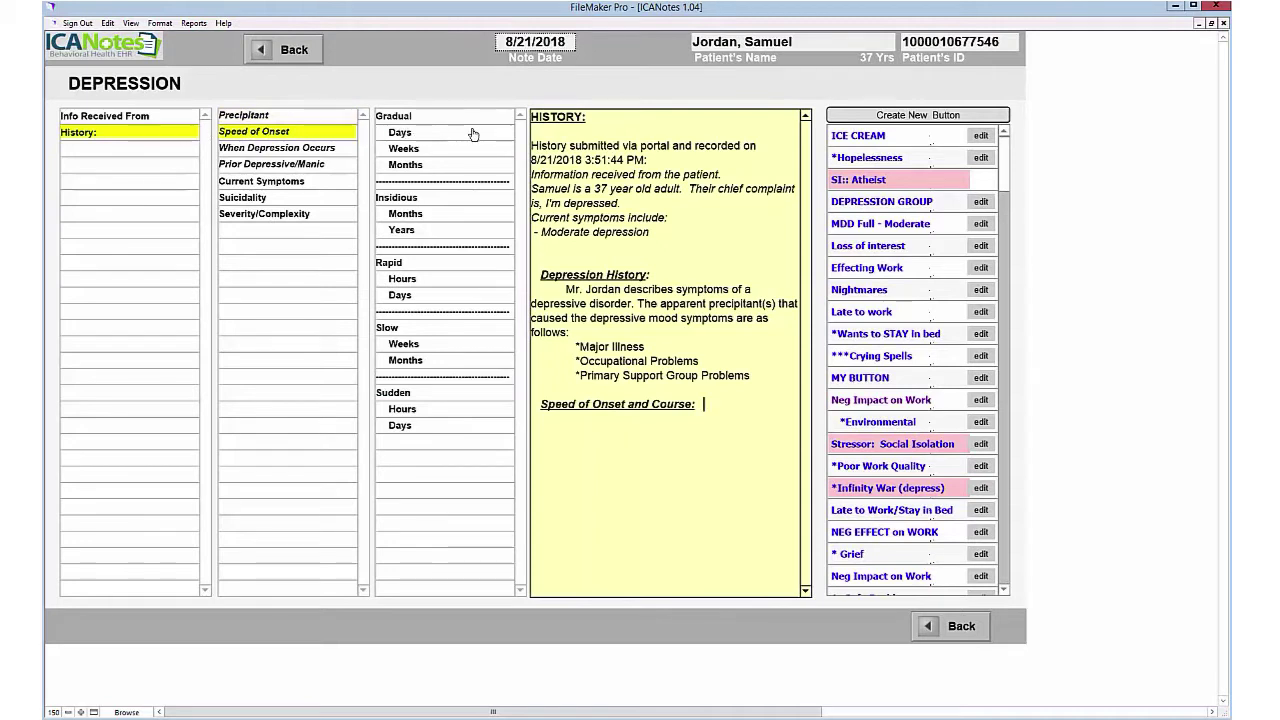
{"action": "left_click", "coordinate": [405, 213]}
{"action": "left_click", "coordinate": [410, 229]}
{"action": "left_click", "coordinate": [431, 197]}
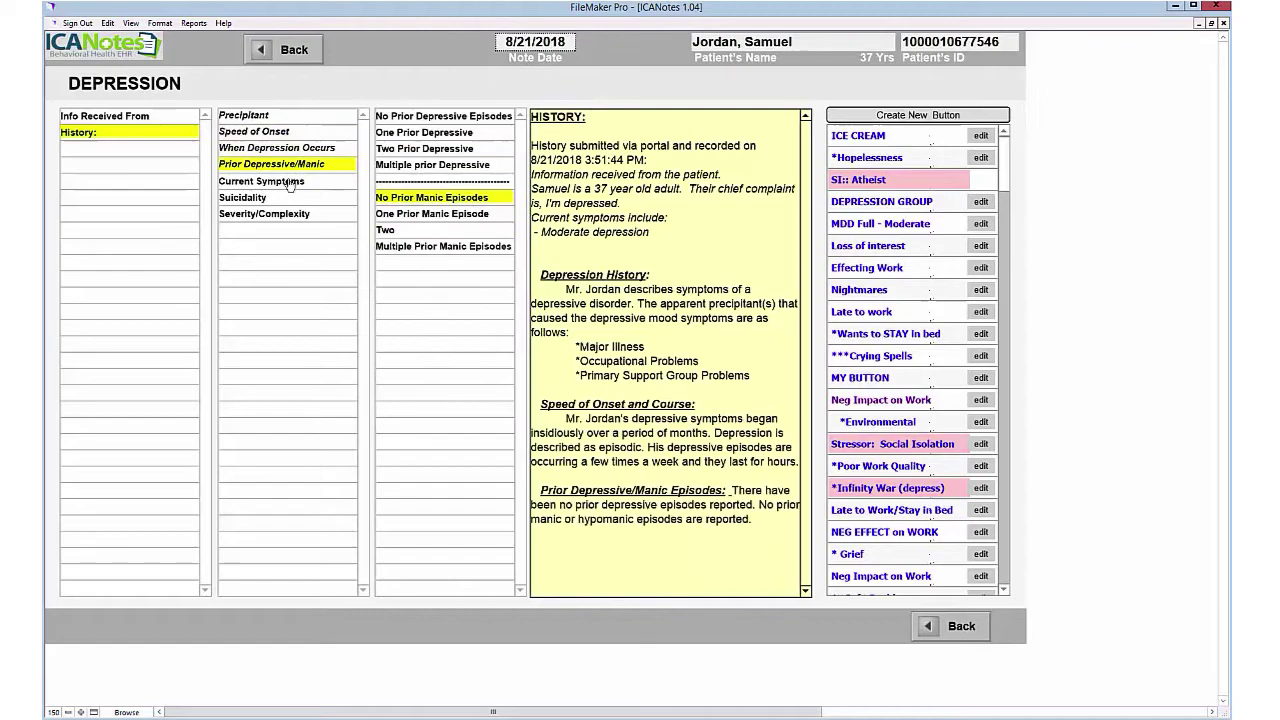
Step: Add the current depressive symptoms, including sleep difficulty, to the history
{"action": "left_click", "coordinate": [262, 181]}
{"action": "left_click", "coordinate": [420, 181]}
{"action": "left_click", "coordinate": [433, 213]}
{"action": "left_click", "coordinate": [392, 246]}
{"action": "left_click", "coordinate": [433, 295]}
{"action": "left_click", "coordinate": [397, 343]}
{"action": "left_click", "coordinate": [419, 409]}
{"action": "left_click", "coordinate": [410, 425]}
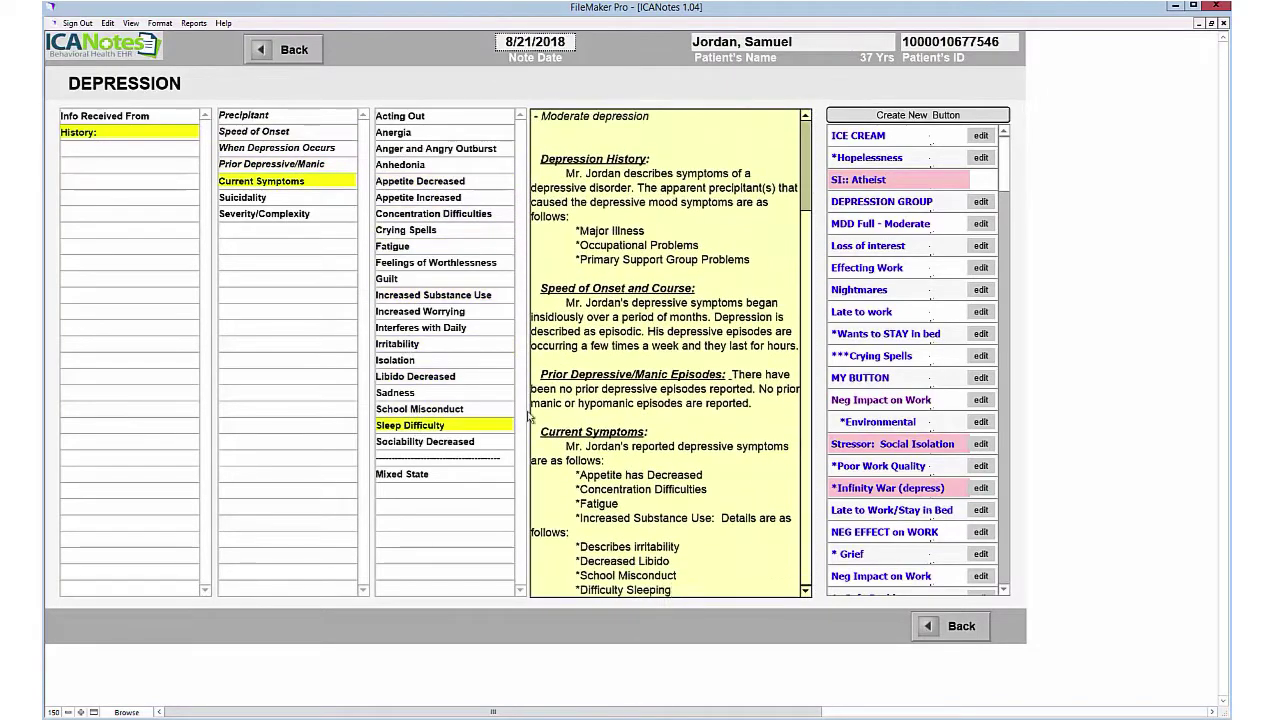
Step: Delete the School Misconduct line and its leftover blank line from the narrative
{"action": "left_click_drag", "start_coordinate": [684, 576], "coordinate": [520, 571]}
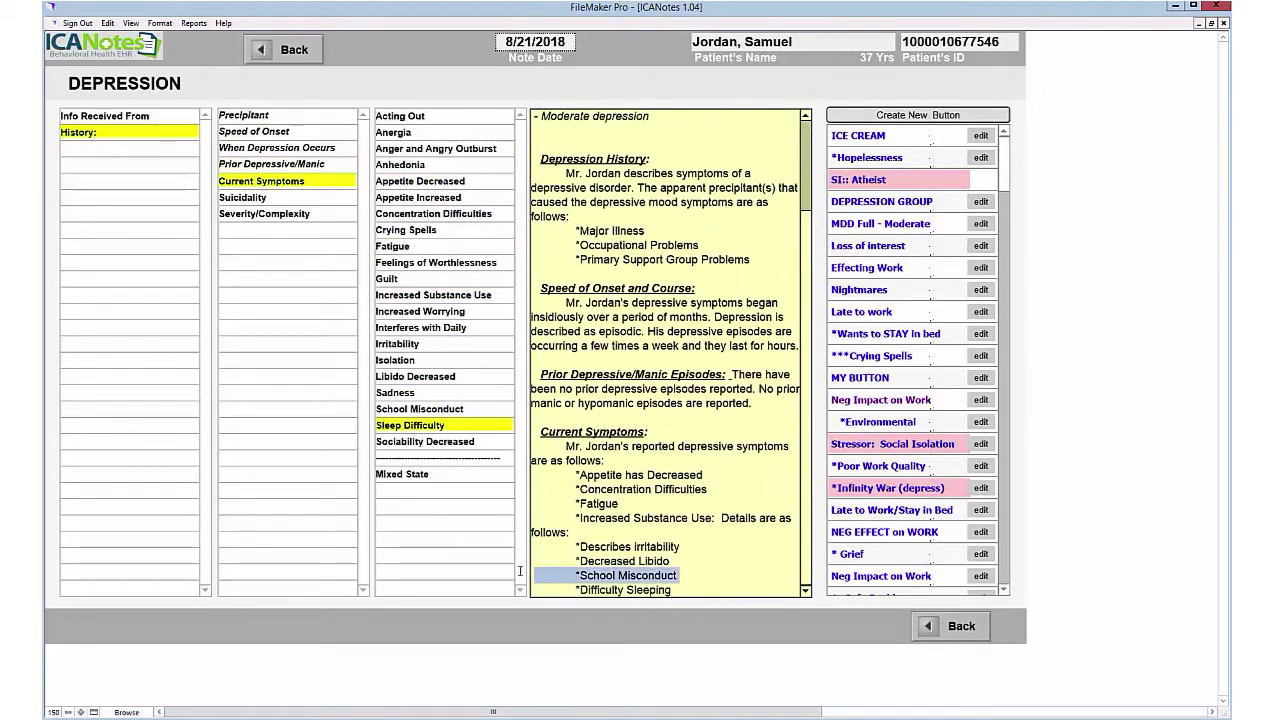
{"action": "key", "text": "Delete"}
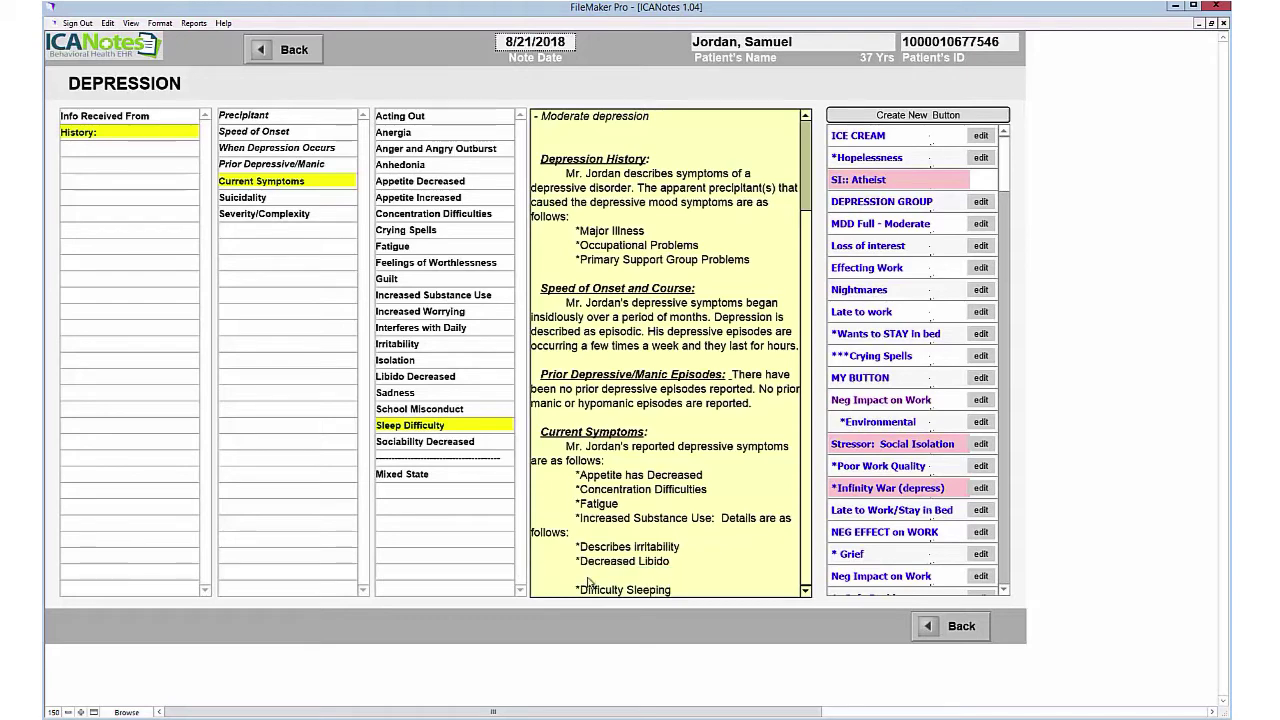
{"action": "key", "text": "Delete"}
{"action": "right_click", "coordinate": [686, 583]}
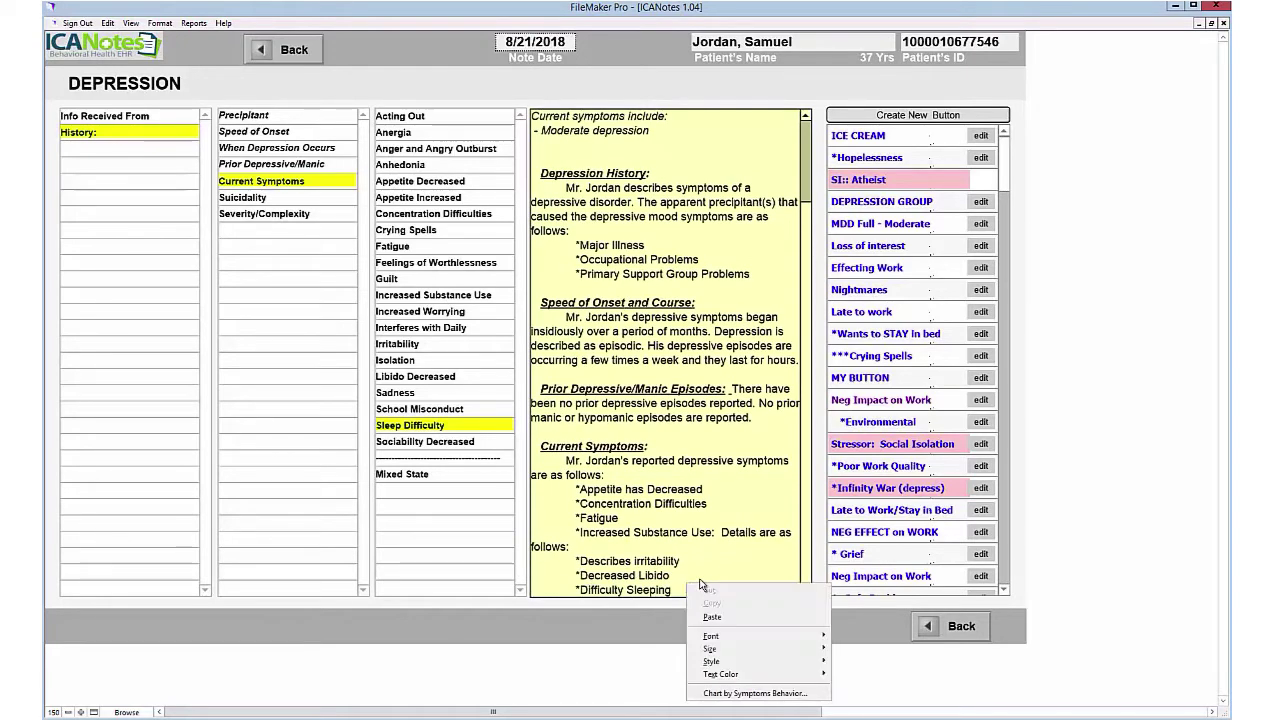
{"action": "left_click", "coordinate": [701, 558]}
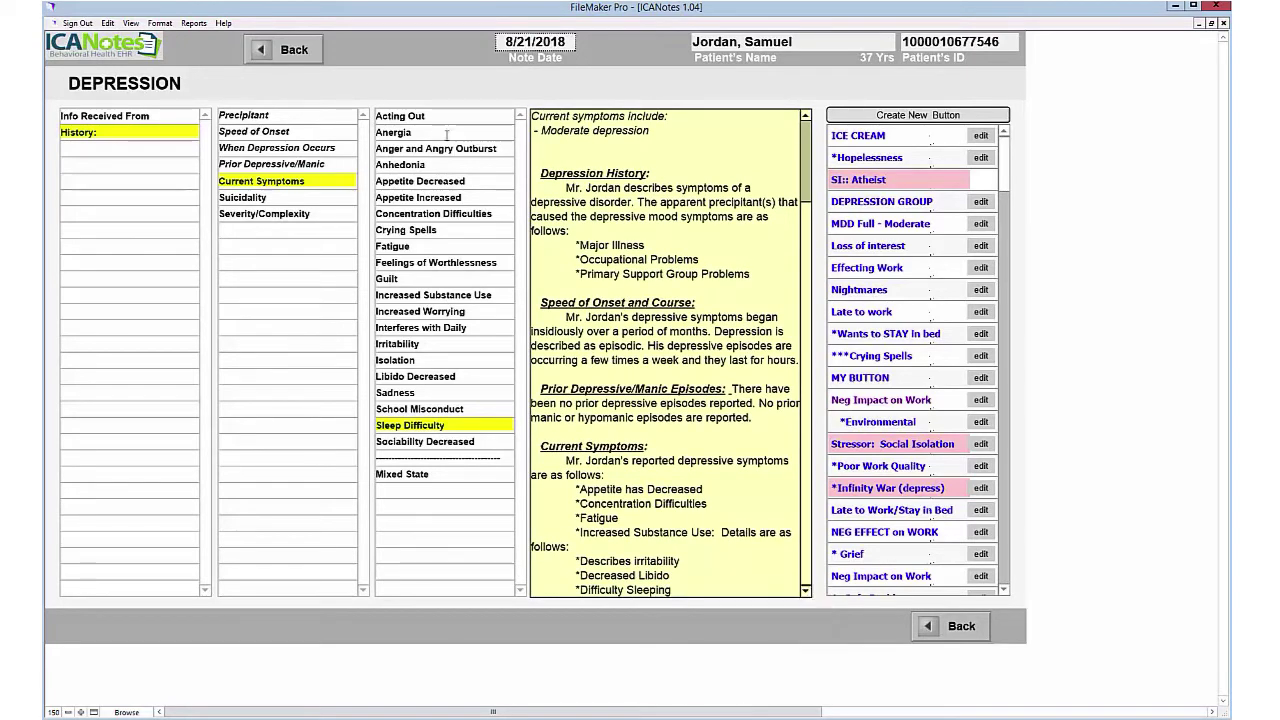
Step: Add a suicidality section and rate the depression severity as Moderate
{"action": "left_click", "coordinate": [284, 198]}
{"action": "left_click", "coordinate": [284, 213]}
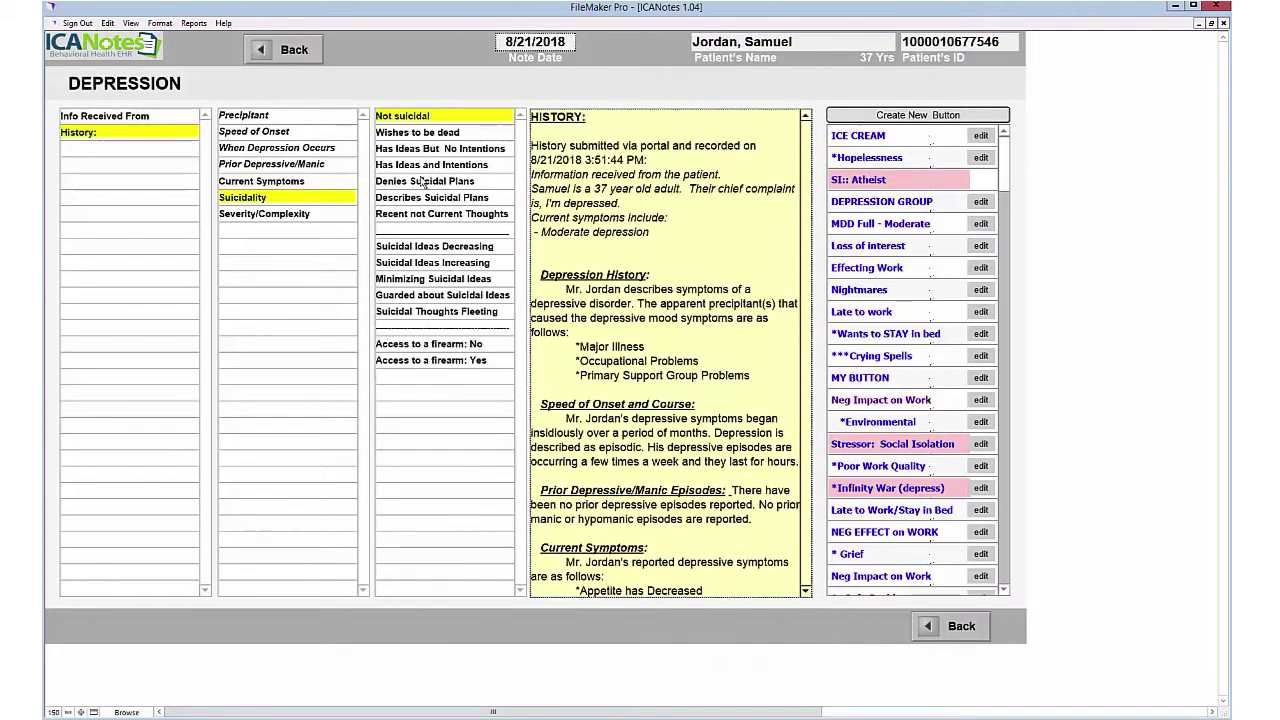
{"action": "left_click", "coordinate": [425, 132]}
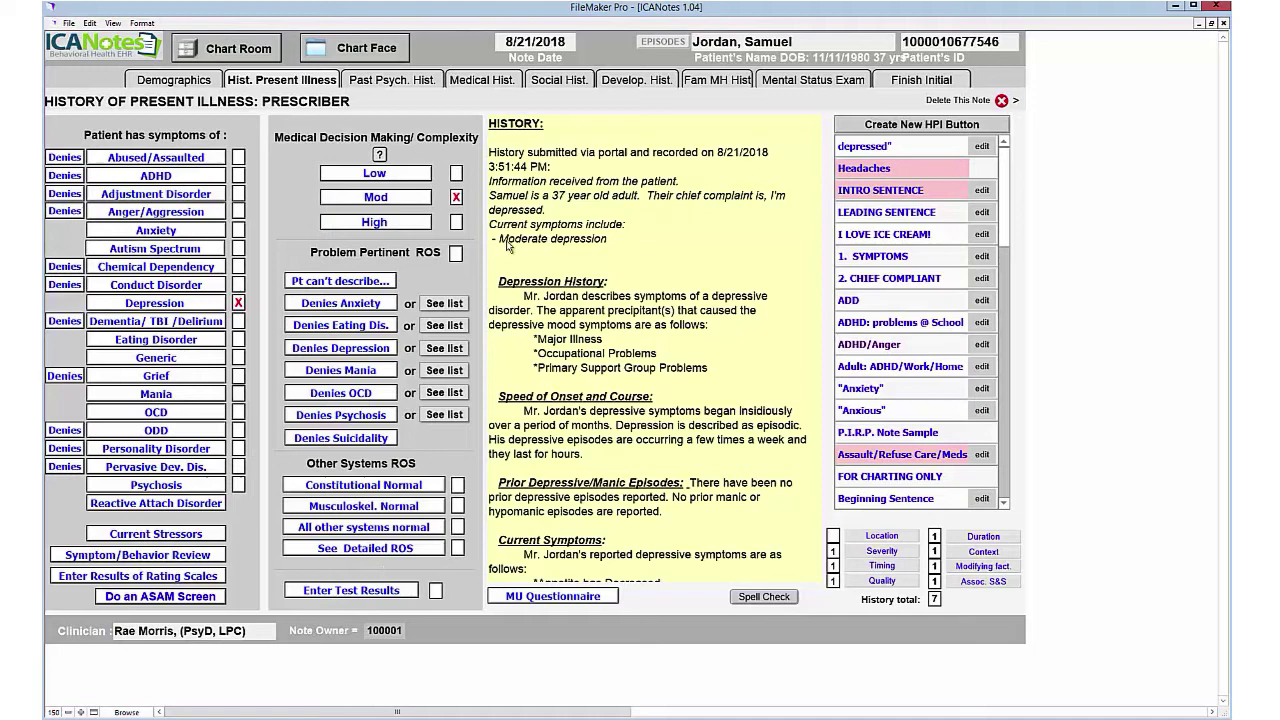
Step: Page through Past Psych, Medical, Social, Developmental and Family MH history tabs to the Mental Status Exam
{"action": "left_click", "coordinate": [400, 84]}
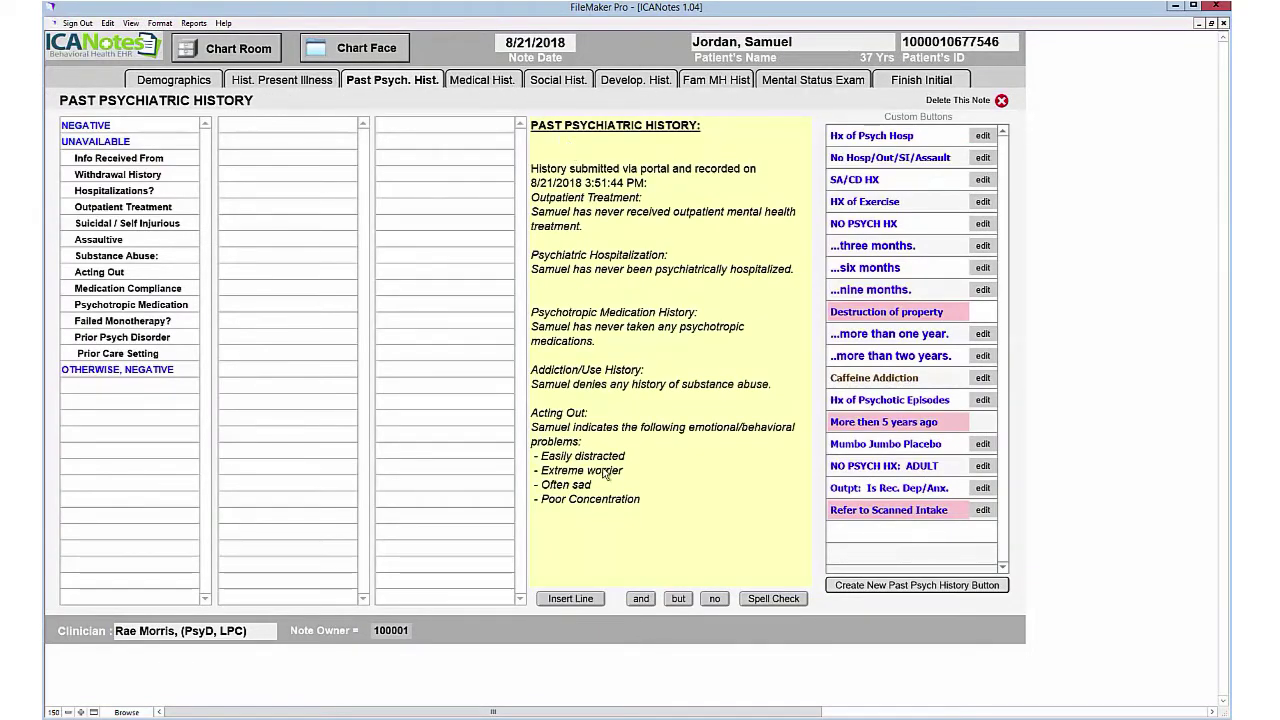
{"action": "left_click", "coordinate": [490, 85]}
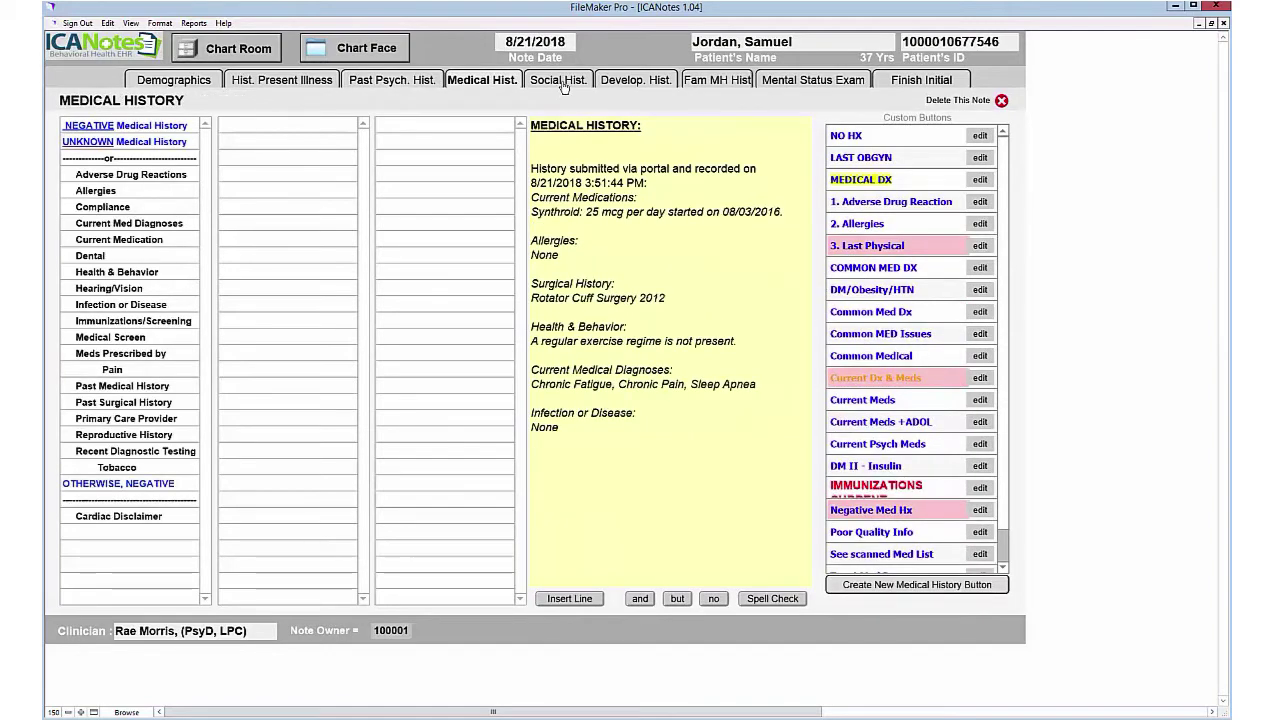
{"action": "left_click", "coordinate": [564, 85]}
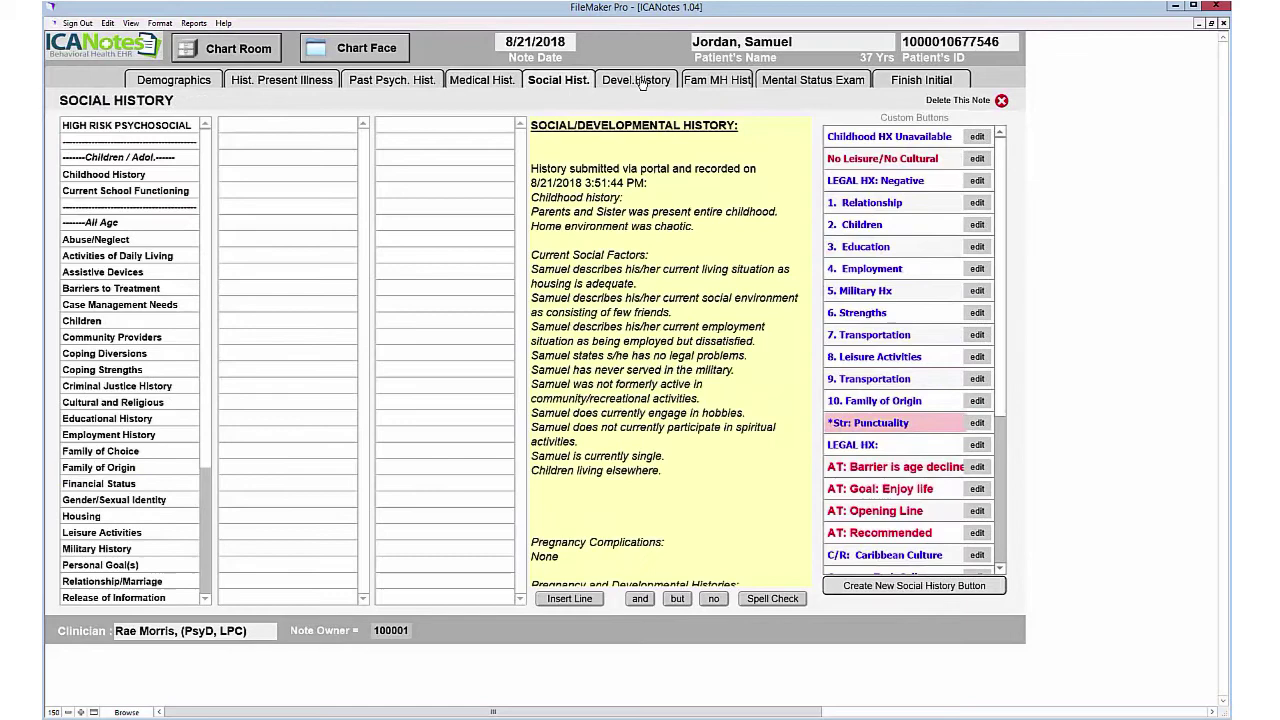
{"action": "left_click", "coordinate": [638, 80]}
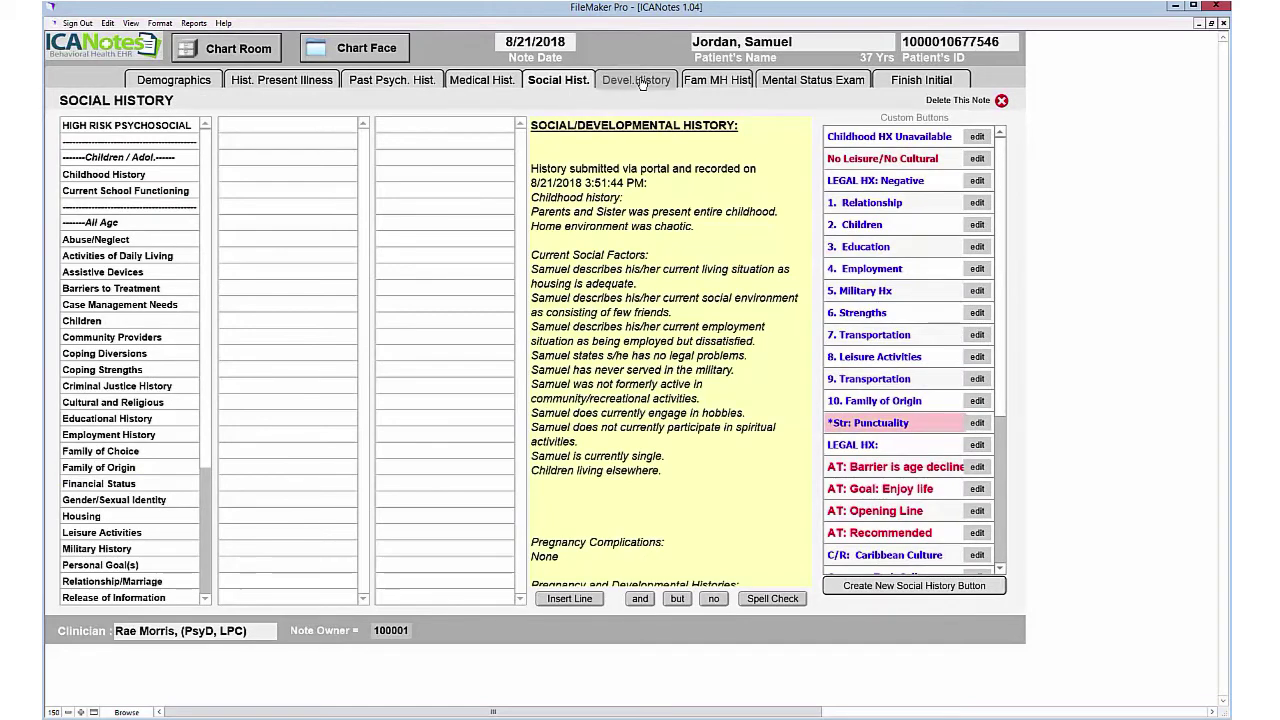
{"action": "left_click", "coordinate": [725, 82]}
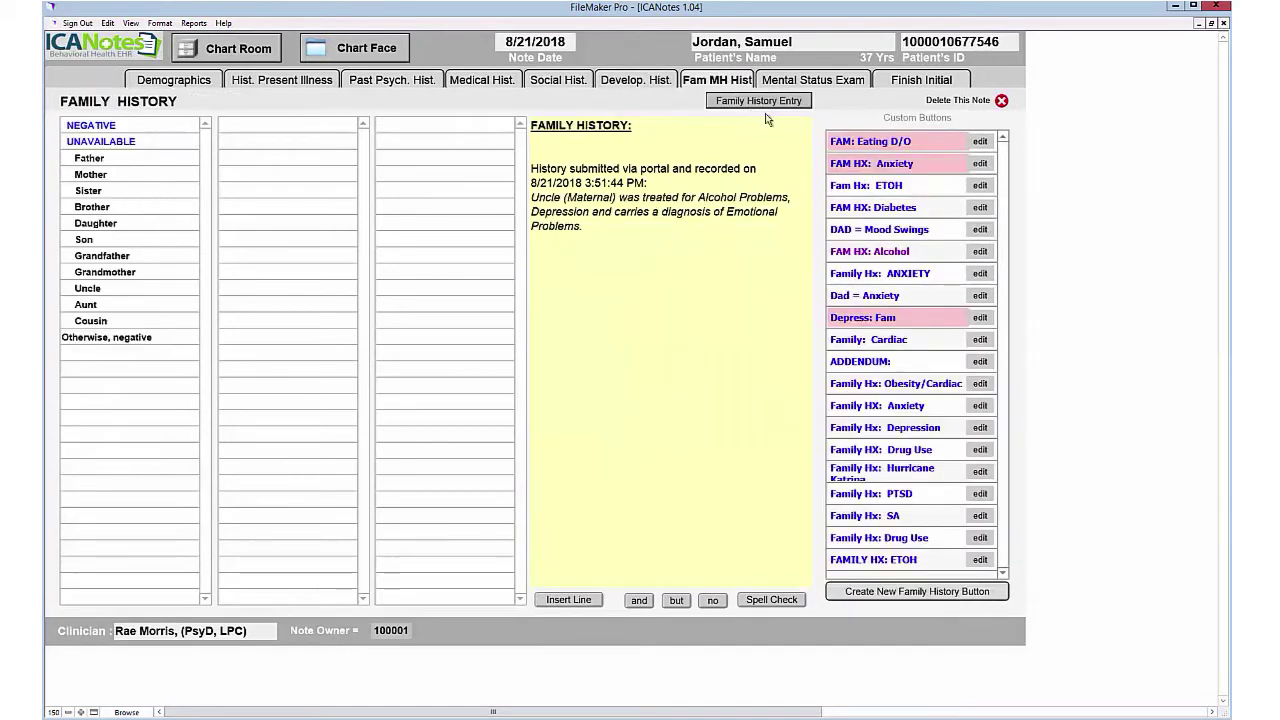
{"action": "left_click", "coordinate": [832, 82]}
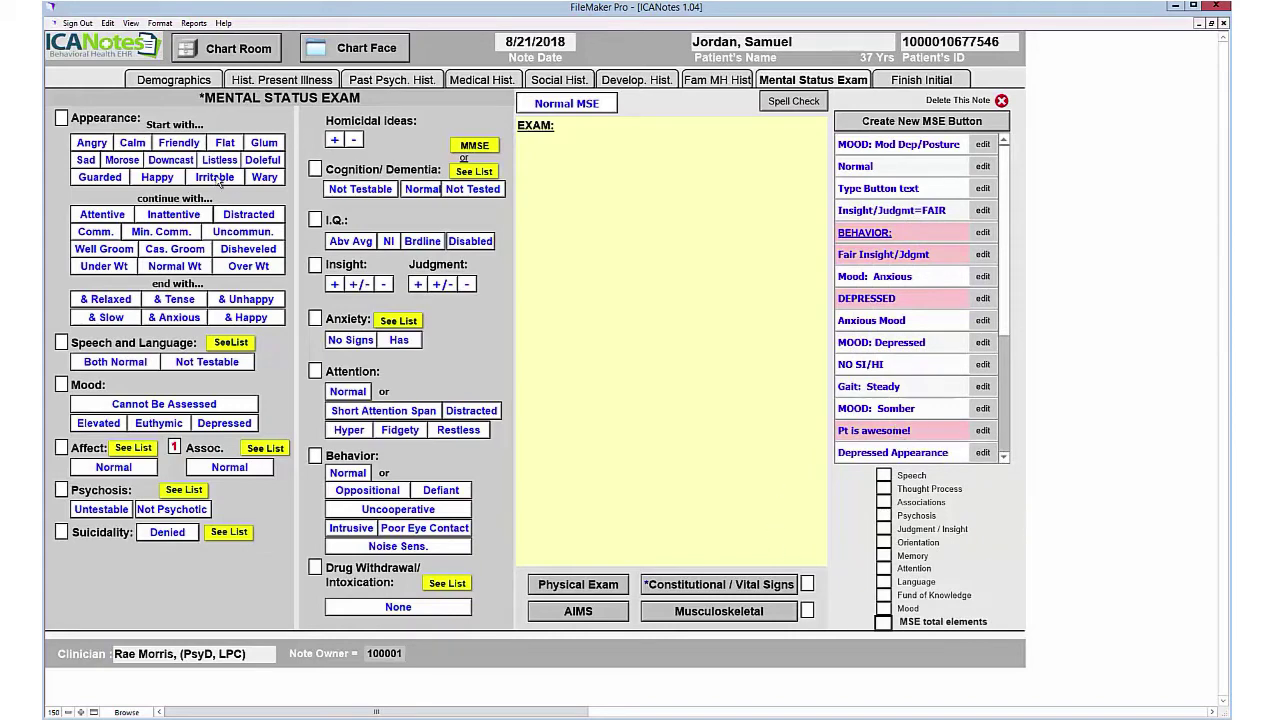
Step: Describe appearance as sad looking, inattentive, minimally communicative, casually groomed and looking unhappy
{"action": "left_click", "coordinate": [86, 160]}
{"action": "left_click", "coordinate": [168, 216]}
{"action": "left_click", "coordinate": [160, 232]}
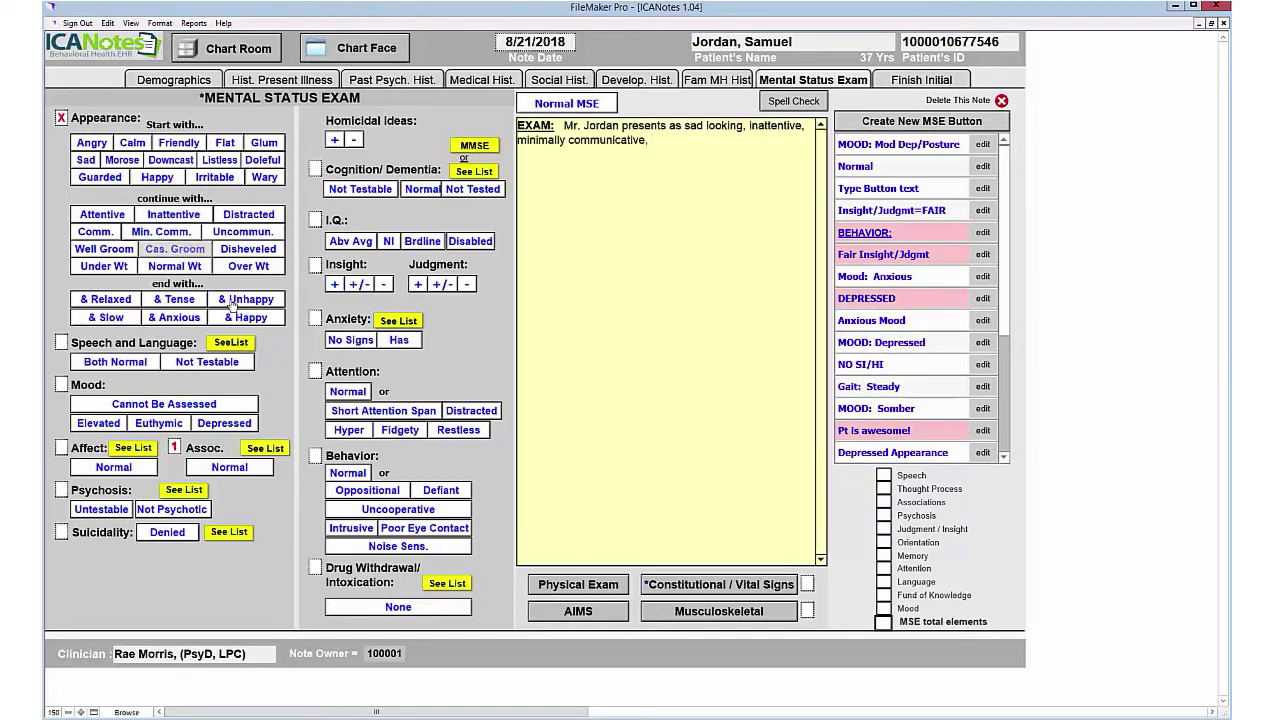
{"action": "left_click", "coordinate": [175, 249]}
{"action": "left_click", "coordinate": [246, 300]}
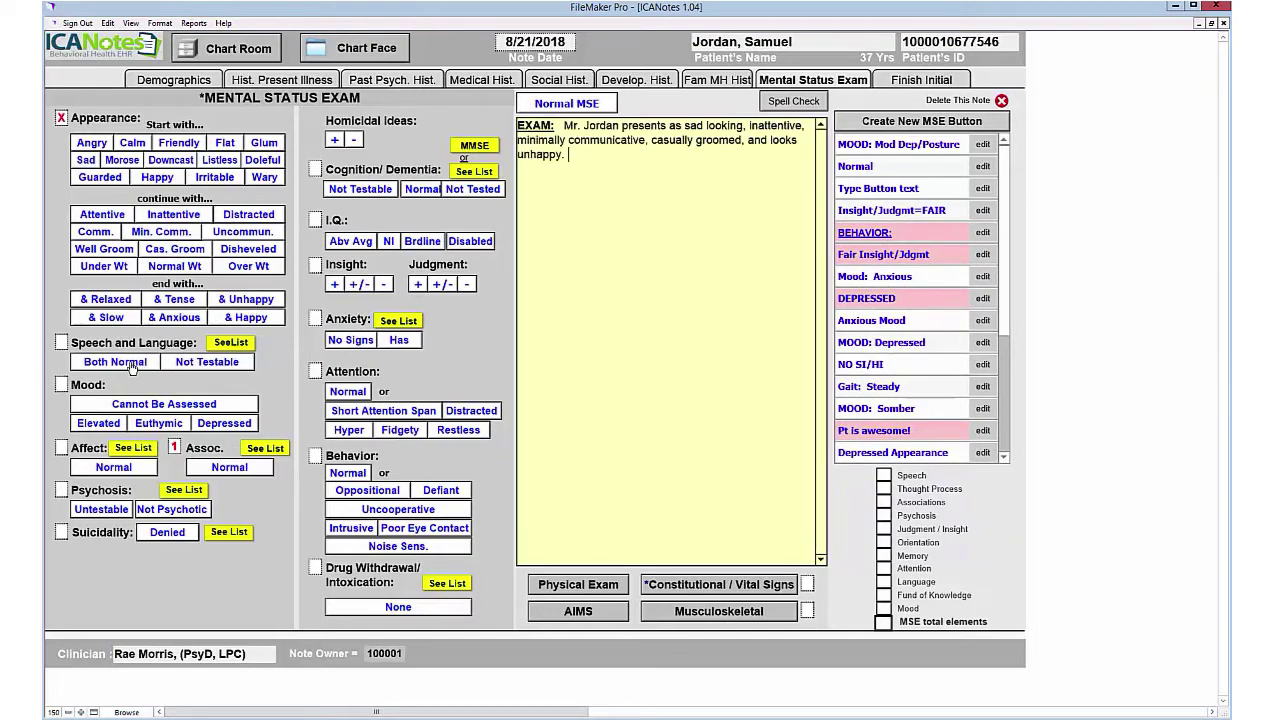
Step: Record normal speech, euthymic mood, normal affect, and no psychosis with suicidal ideas denied
{"action": "left_click", "coordinate": [132, 364]}
{"action": "left_click", "coordinate": [158, 423]}
{"action": "left_click", "coordinate": [113, 467]}
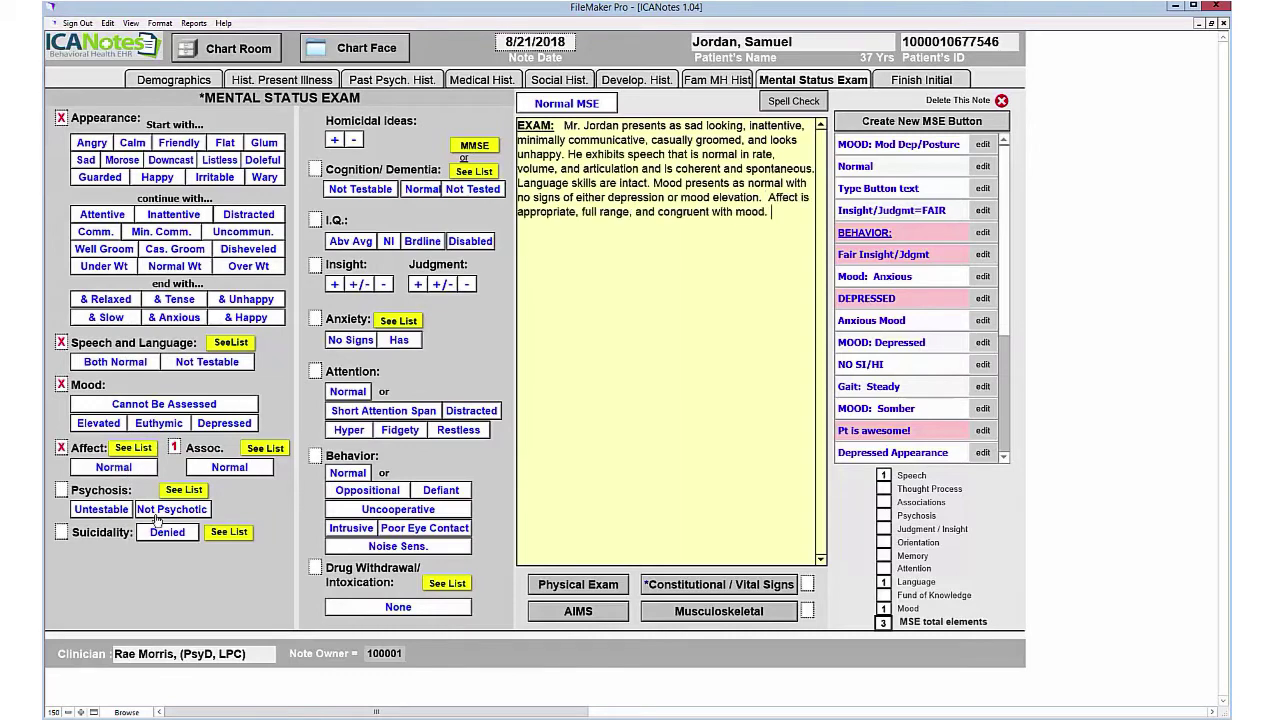
{"action": "left_click", "coordinate": [167, 533]}
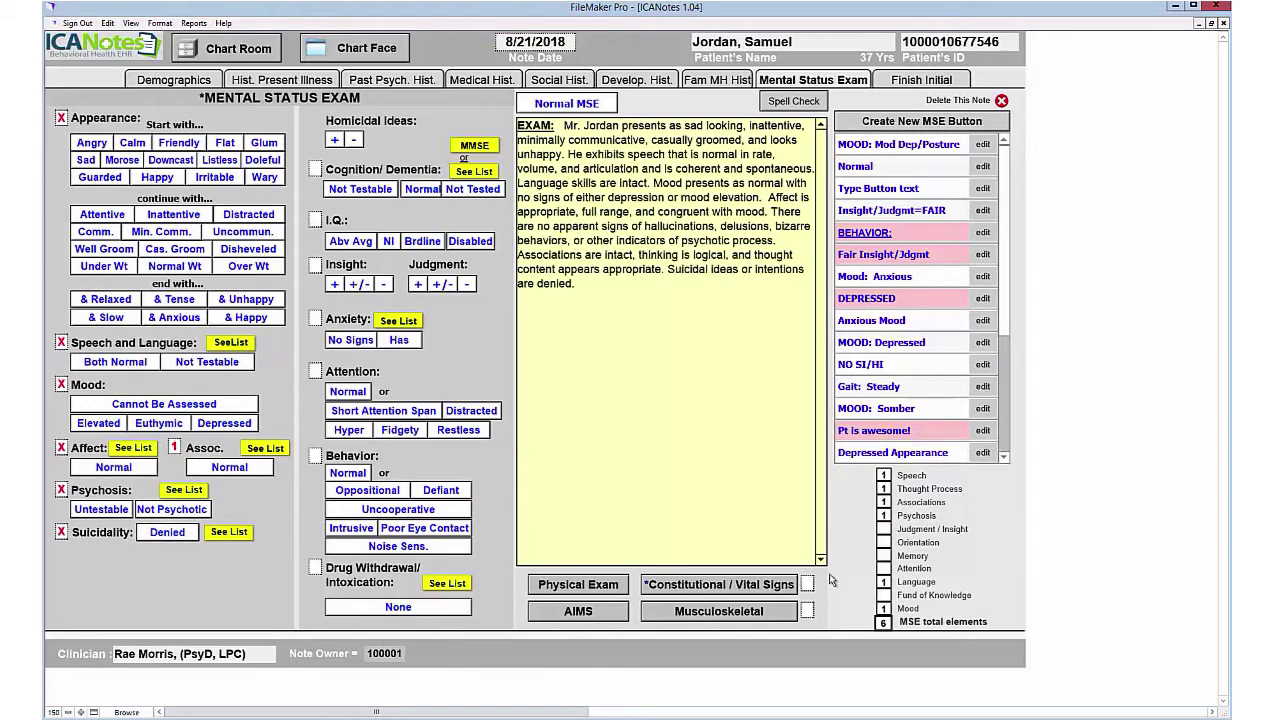
Step: Record homicidal ideas denied, normal cognition and IQ, fair insight and judgment, no anxiety, distracted attention, normal behavior
{"action": "left_click", "coordinate": [353, 139]}
{"action": "left_click", "coordinate": [422, 189]}
{"action": "left_click", "coordinate": [389, 243]}
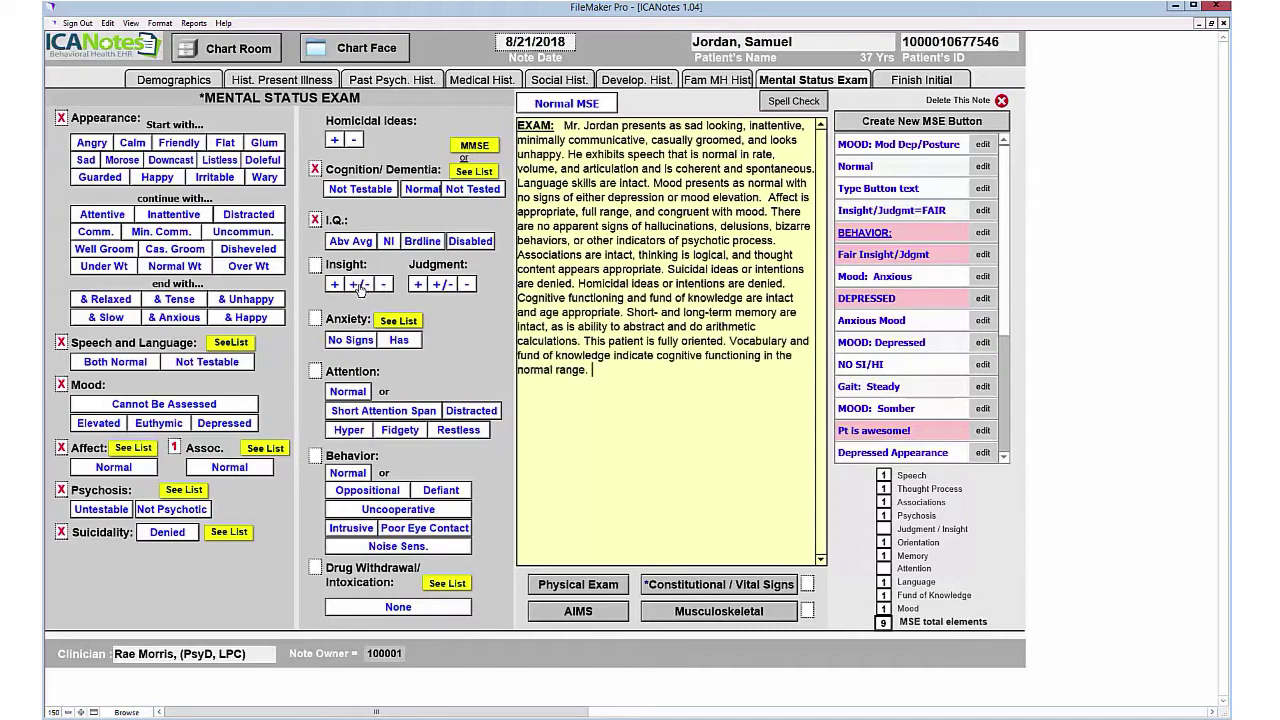
{"action": "left_click", "coordinate": [359, 285]}
{"action": "left_click", "coordinate": [438, 285]}
{"action": "left_click", "coordinate": [350, 340]}
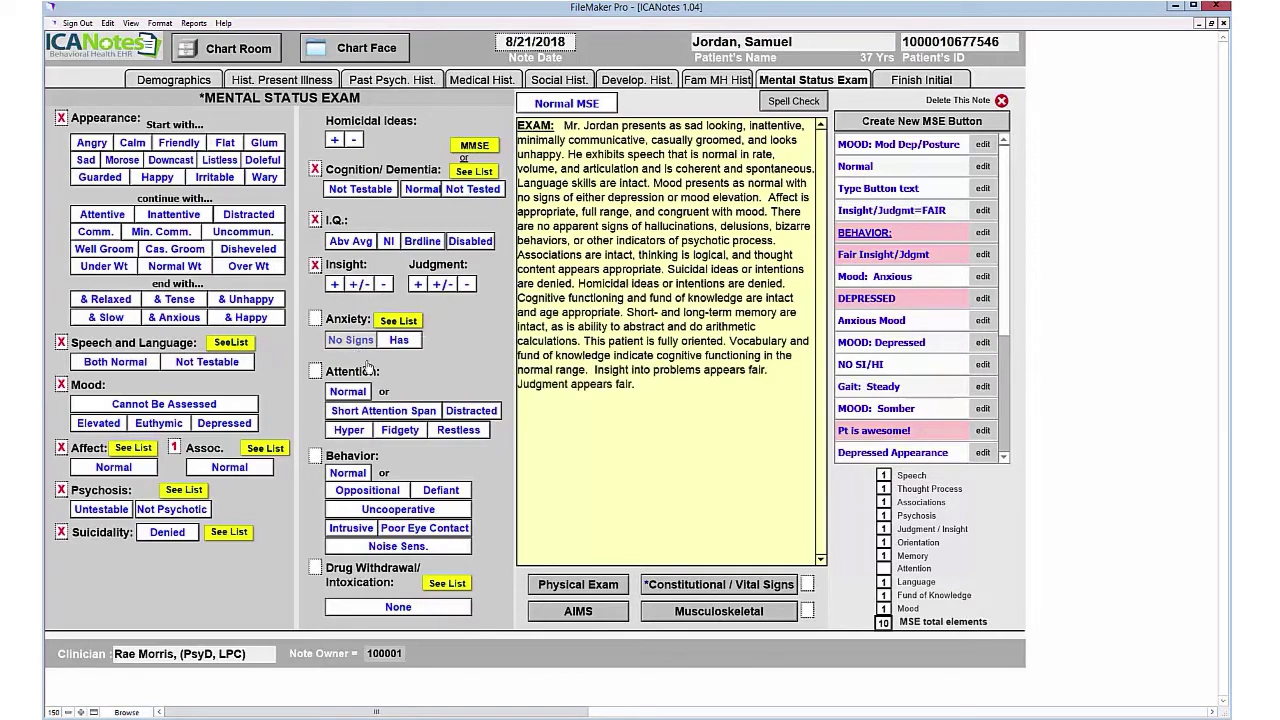
{"action": "left_click", "coordinate": [488, 414]}
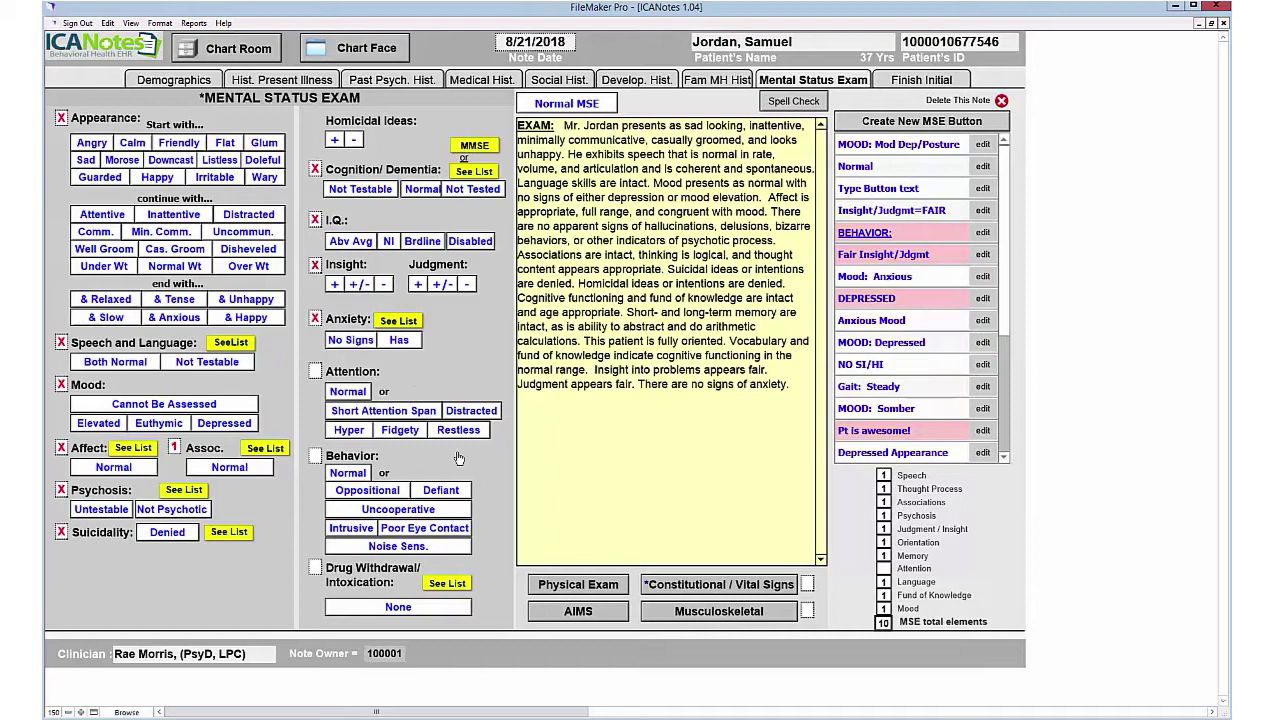
{"action": "left_click", "coordinate": [358, 476]}
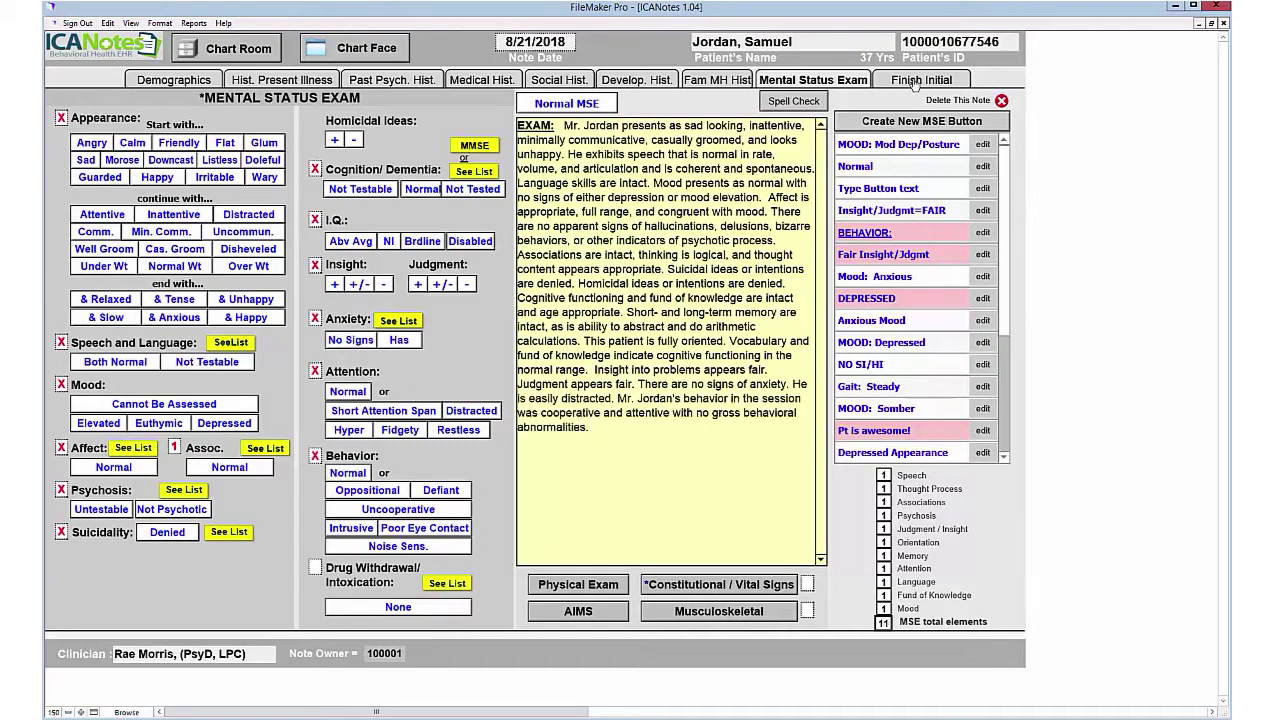
{"action": "left_click", "coordinate": [918, 80]}
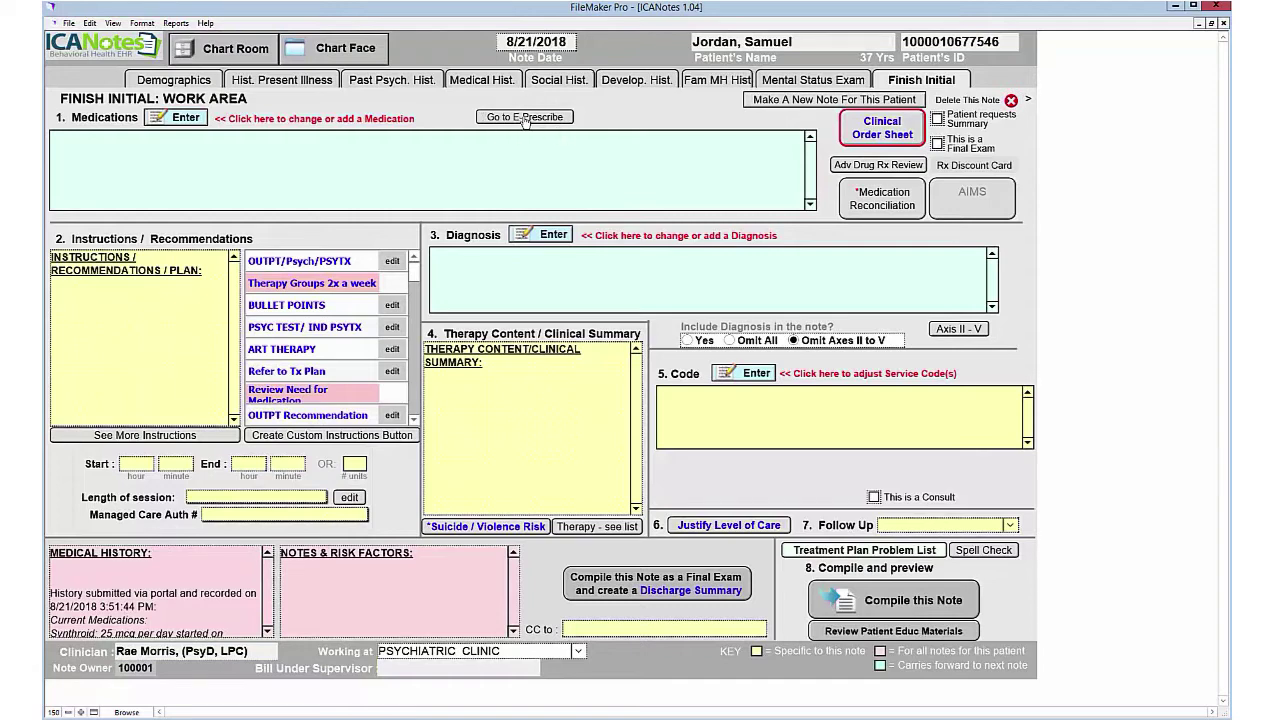
Step: In E-Prescribe, mark the patient NKDA and make CarePlus CVS/pharmacy #2549 the default pharmacy
{"action": "left_click", "coordinate": [524, 118]}
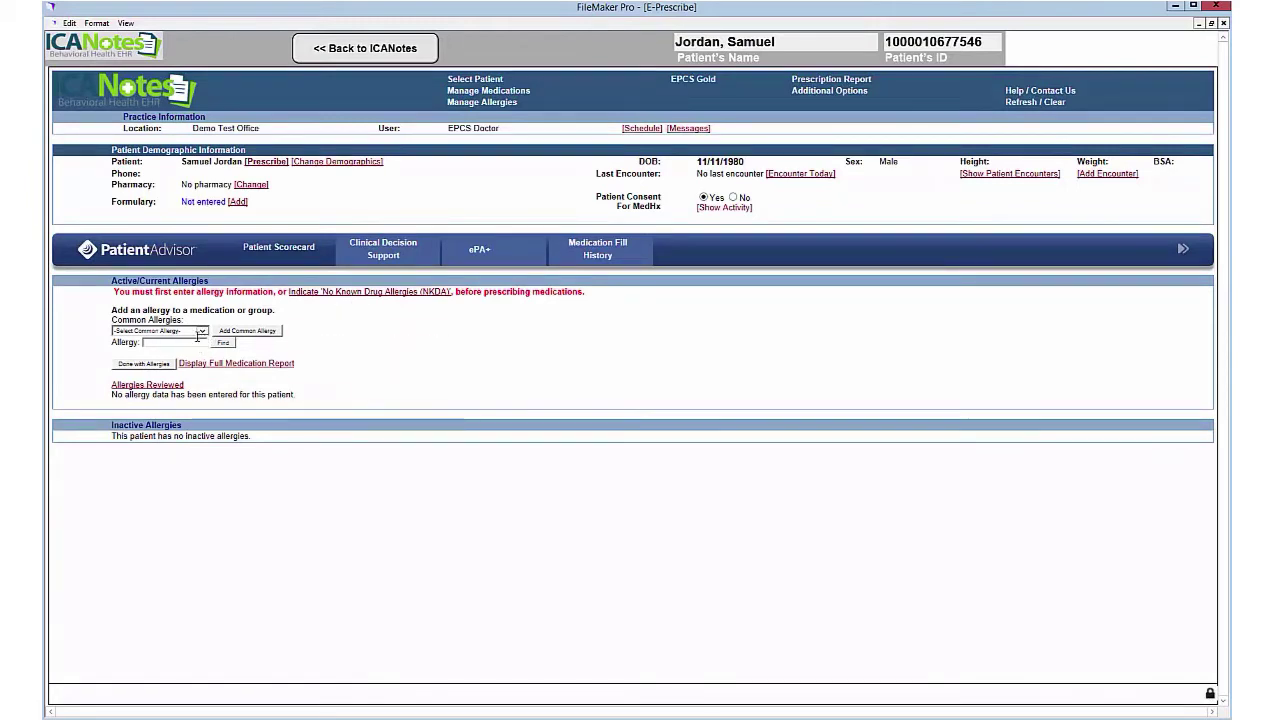
{"action": "left_click", "coordinate": [386, 292]}
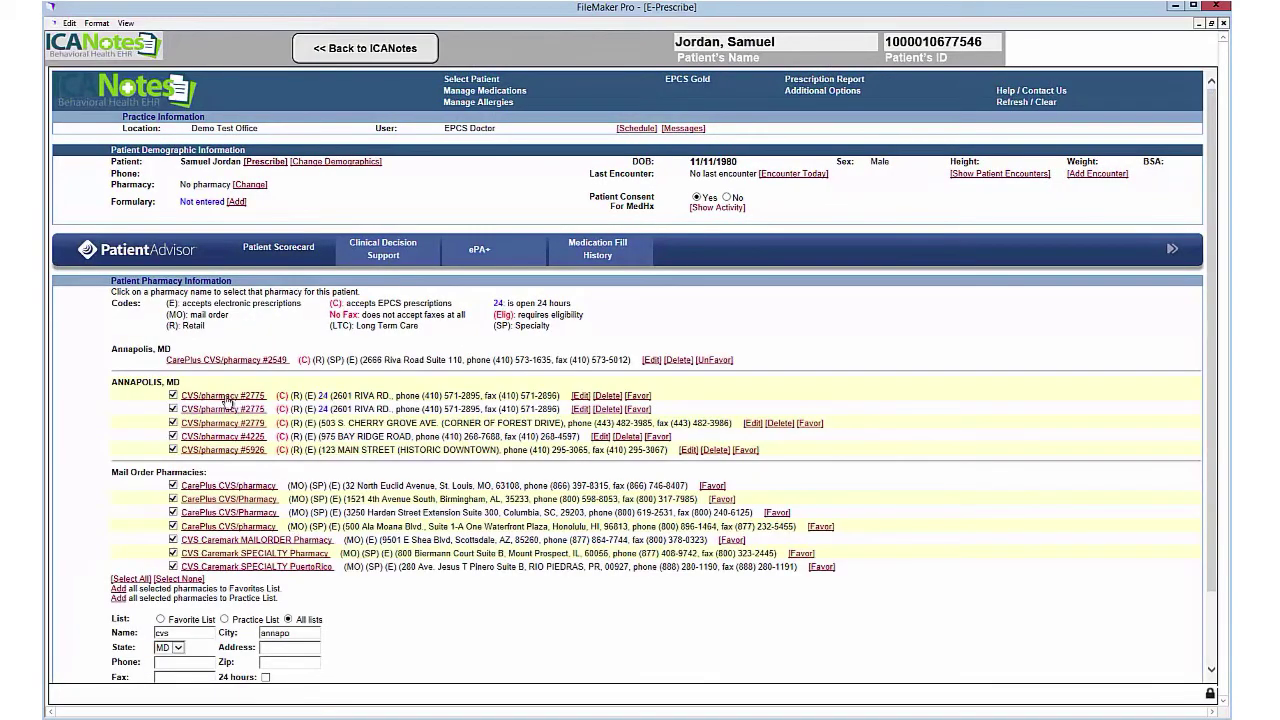
{"action": "left_click", "coordinate": [304, 362]}
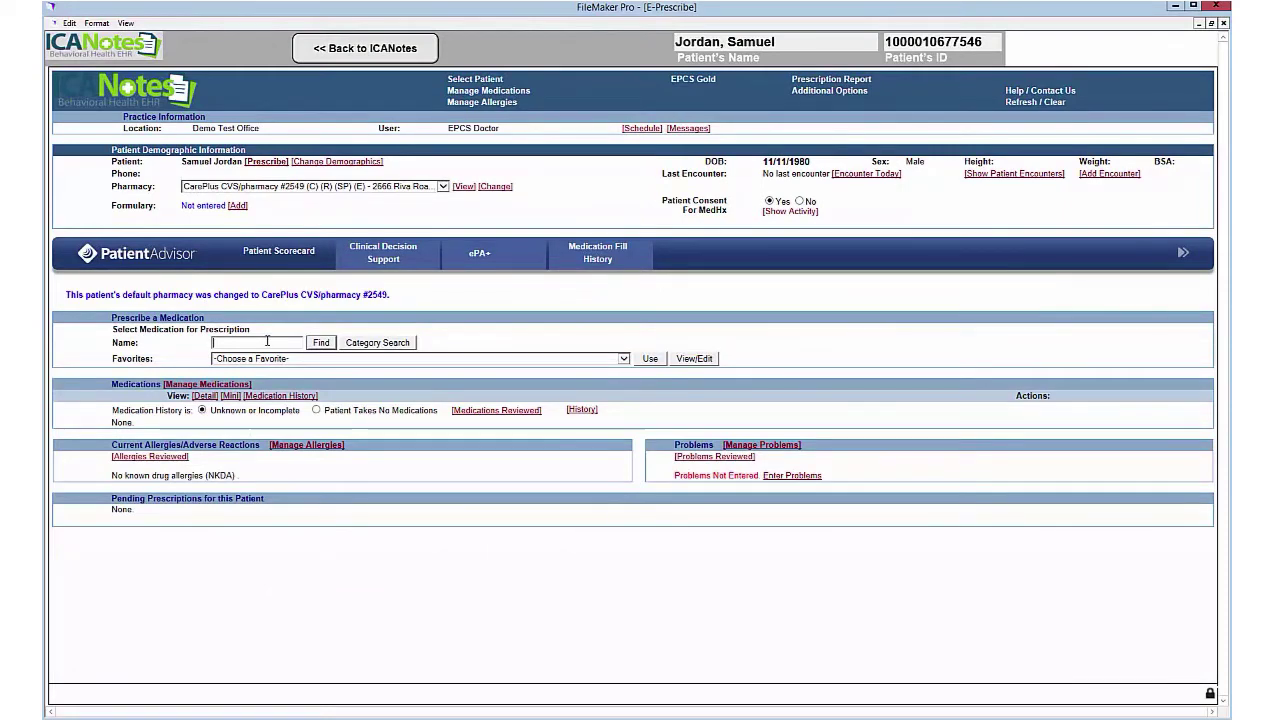
Step: Search 'lexa' and choose the Lexapro 10 mg tablet
{"action": "type", "text": "lexa"}
{"action": "key", "text": "Return"}
{"action": "left_click", "coordinate": [622, 400]}
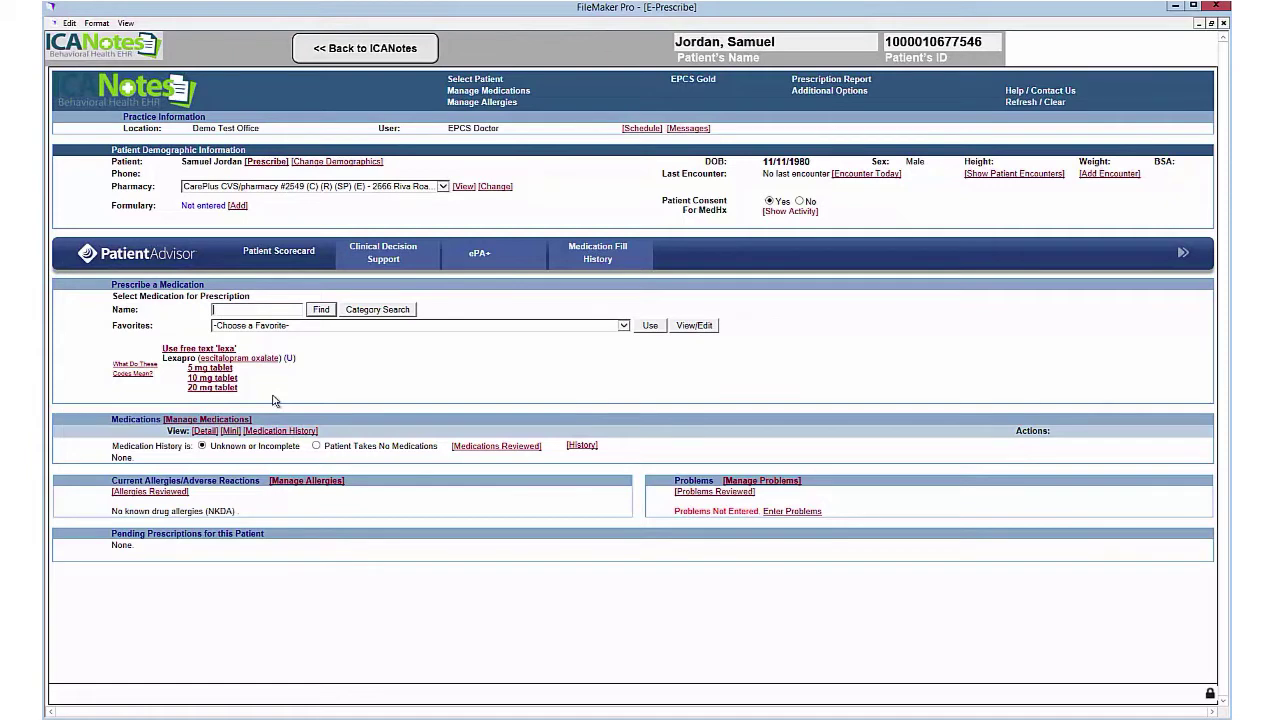
{"action": "left_click", "coordinate": [211, 378]}
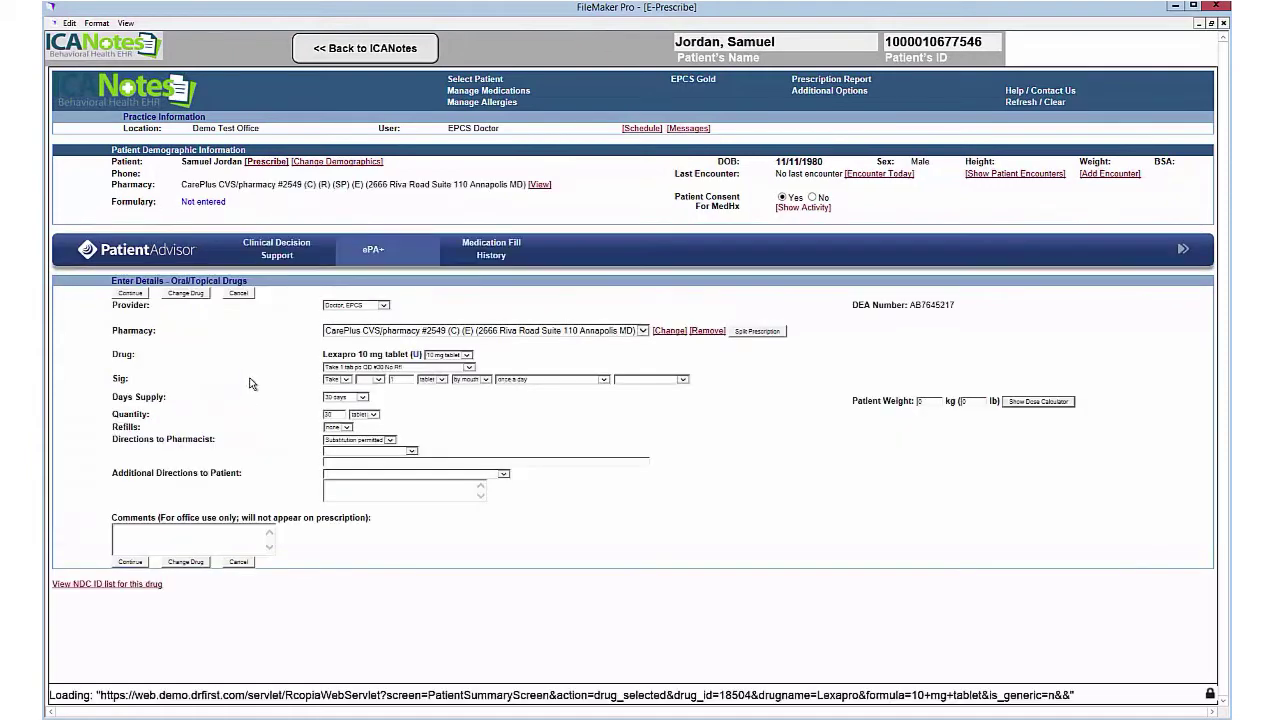
Step: Set the Sig to one tablet by mouth once a day, then review and approve the prescription
{"action": "left_click", "coordinate": [345, 380]}
{"action": "left_click", "coordinate": [603, 380]}
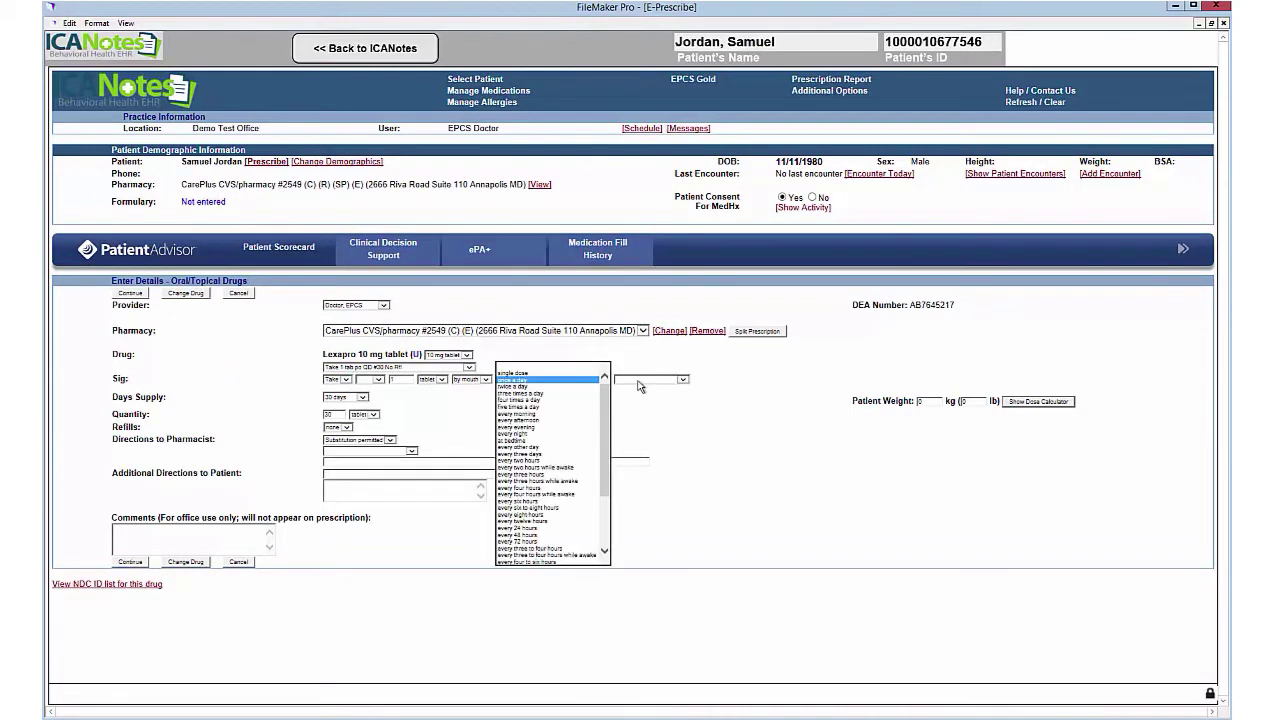
{"action": "left_click", "coordinate": [683, 380]}
{"action": "left_click", "coordinate": [782, 378]}
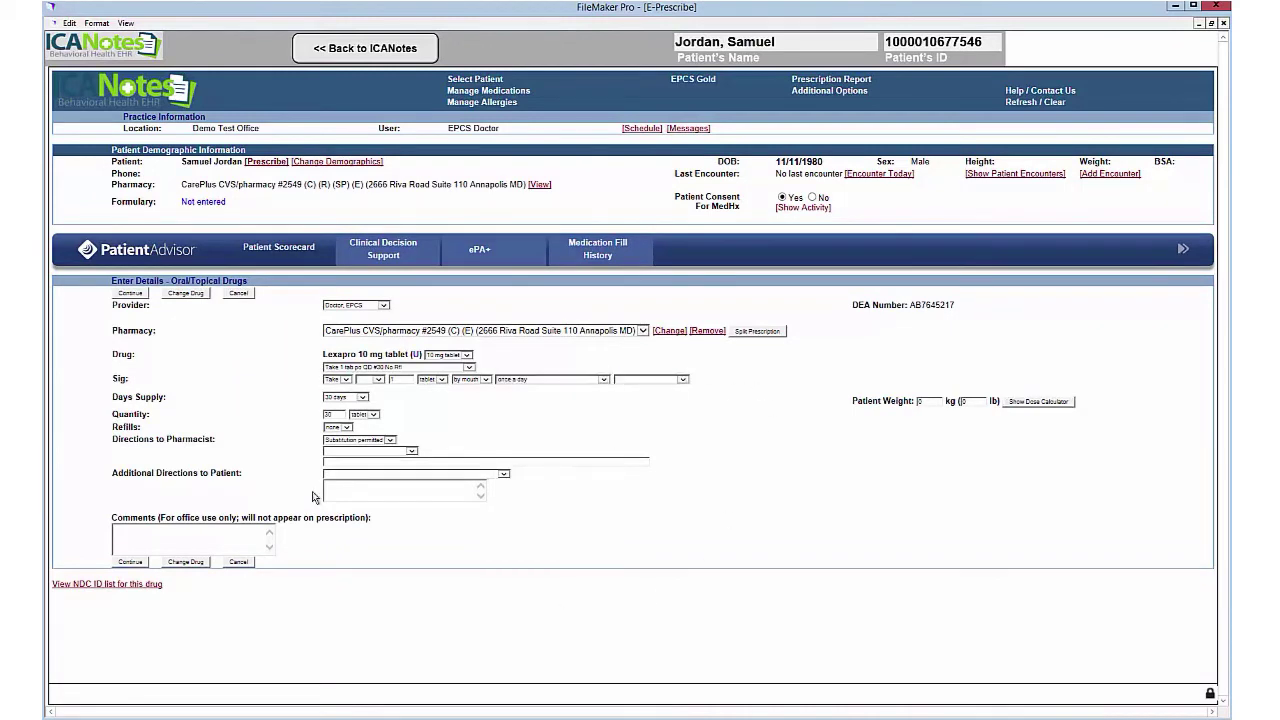
{"action": "left_click", "coordinate": [504, 476]}
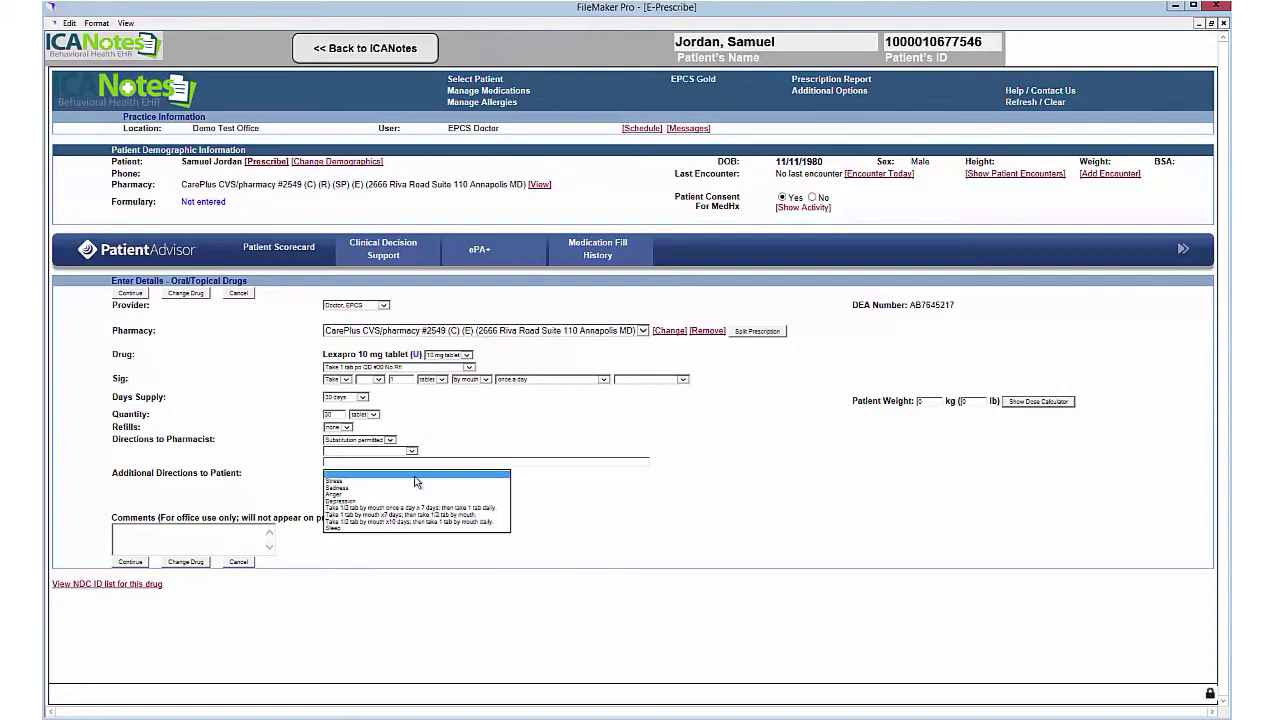
{"action": "left_click", "coordinate": [592, 527]}
{"action": "left_click", "coordinate": [130, 561]}
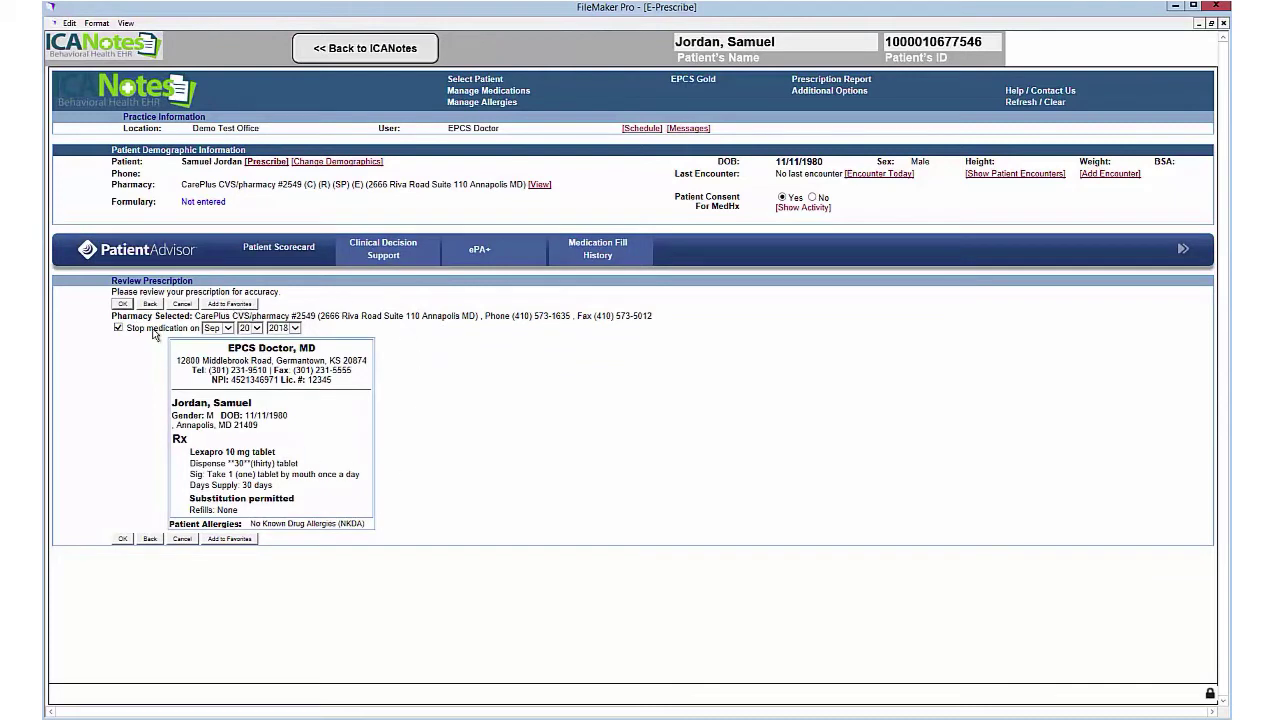
{"action": "left_click", "coordinate": [121, 304]}
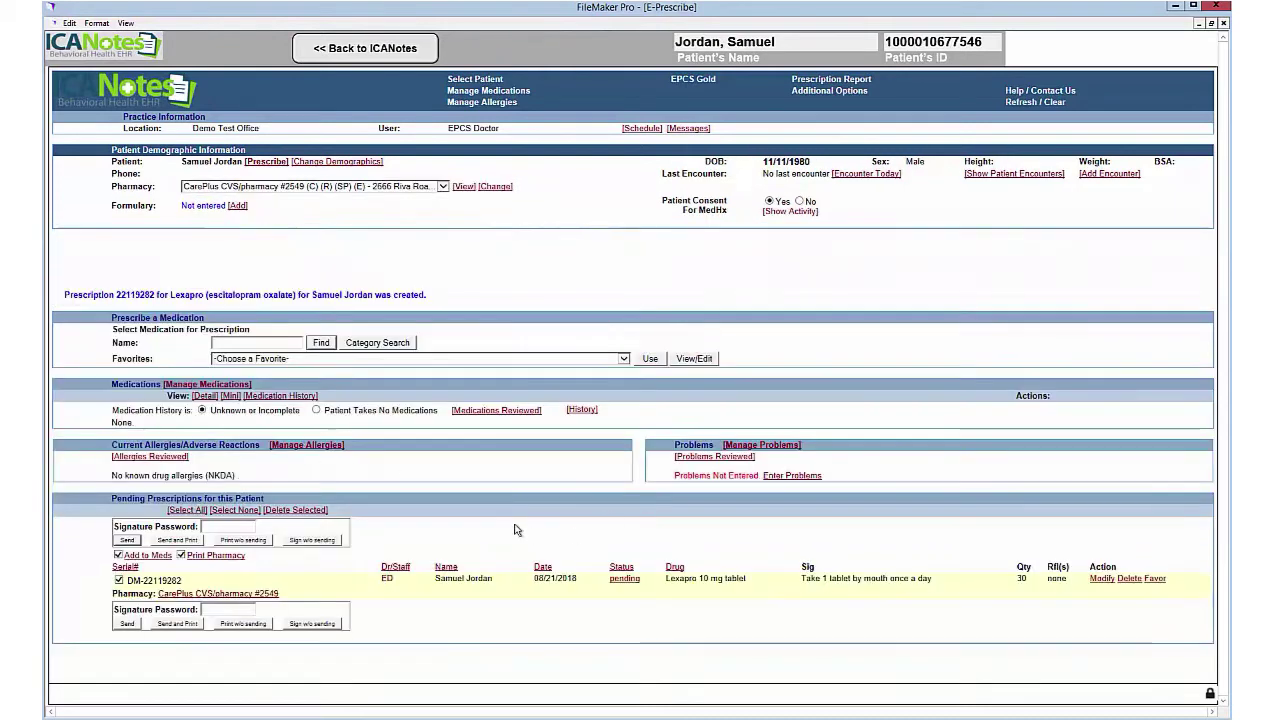
Step: Enter the signature password, send Lexapro to CarePlus CVS/pharmacy #2549, and return to ICANotes
{"action": "left_click", "coordinate": [624, 358]}
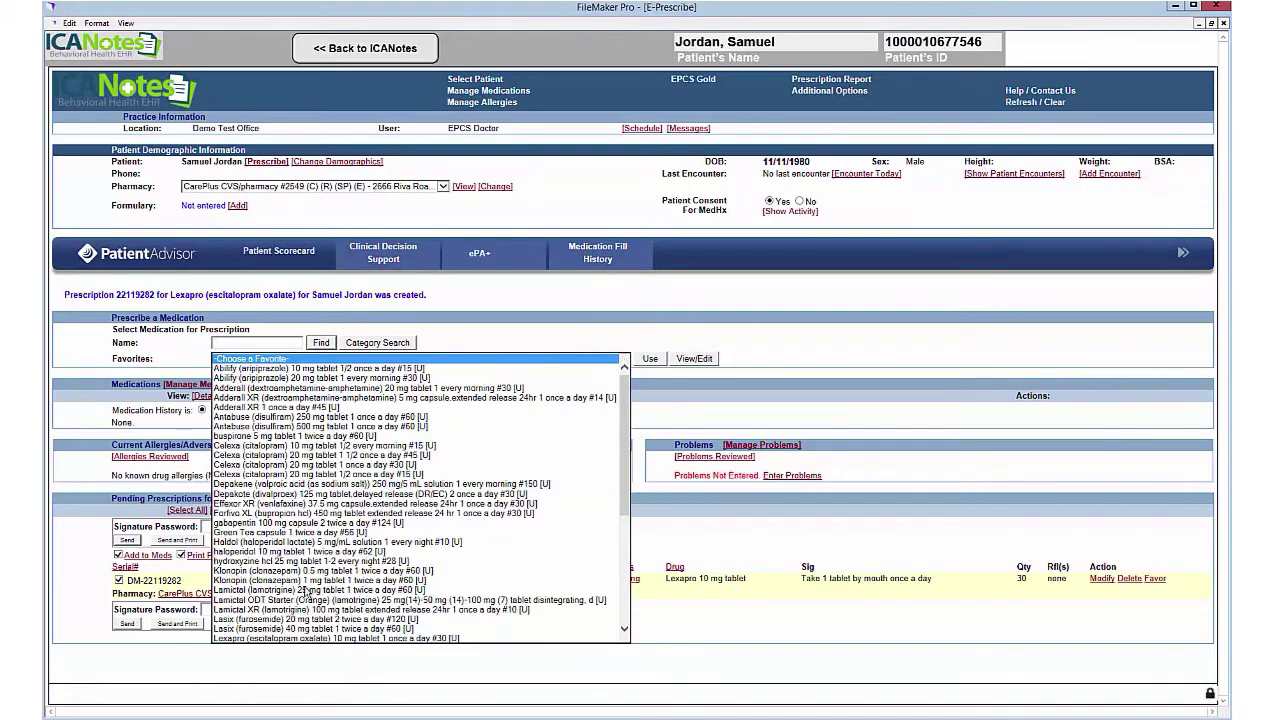
{"action": "left_click", "coordinate": [795, 335]}
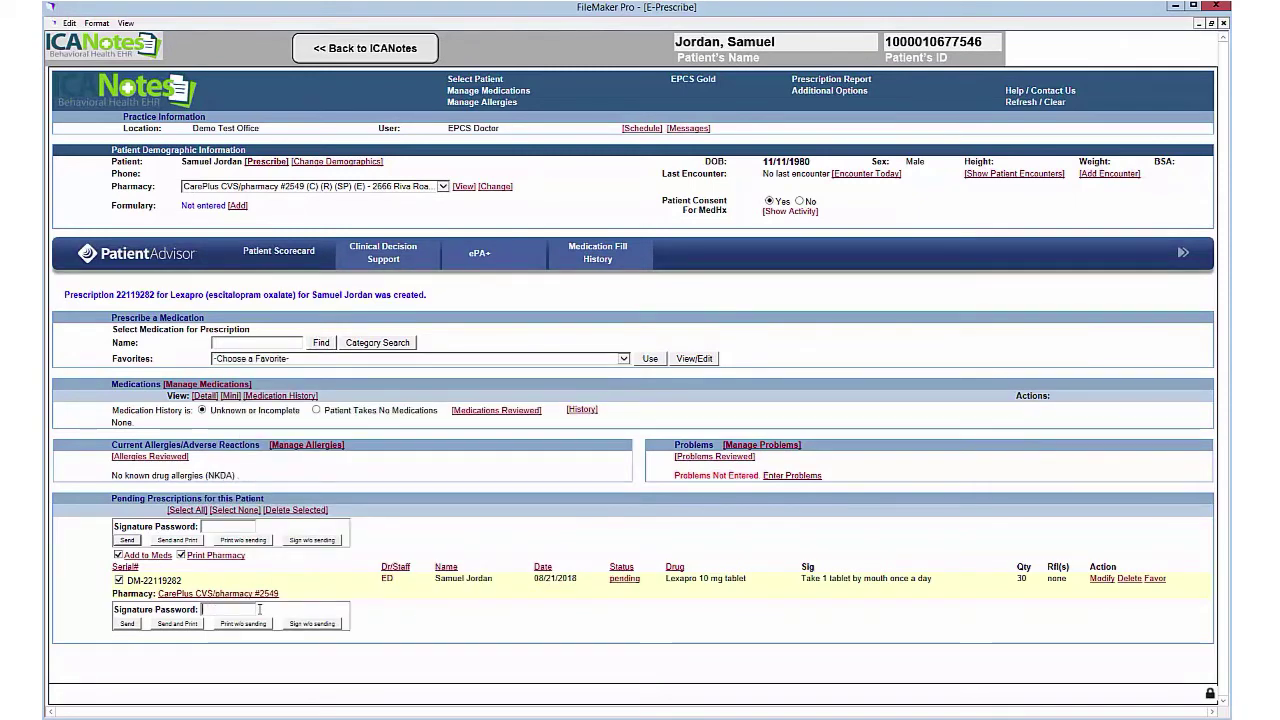
{"action": "type", "text": "•••••"}
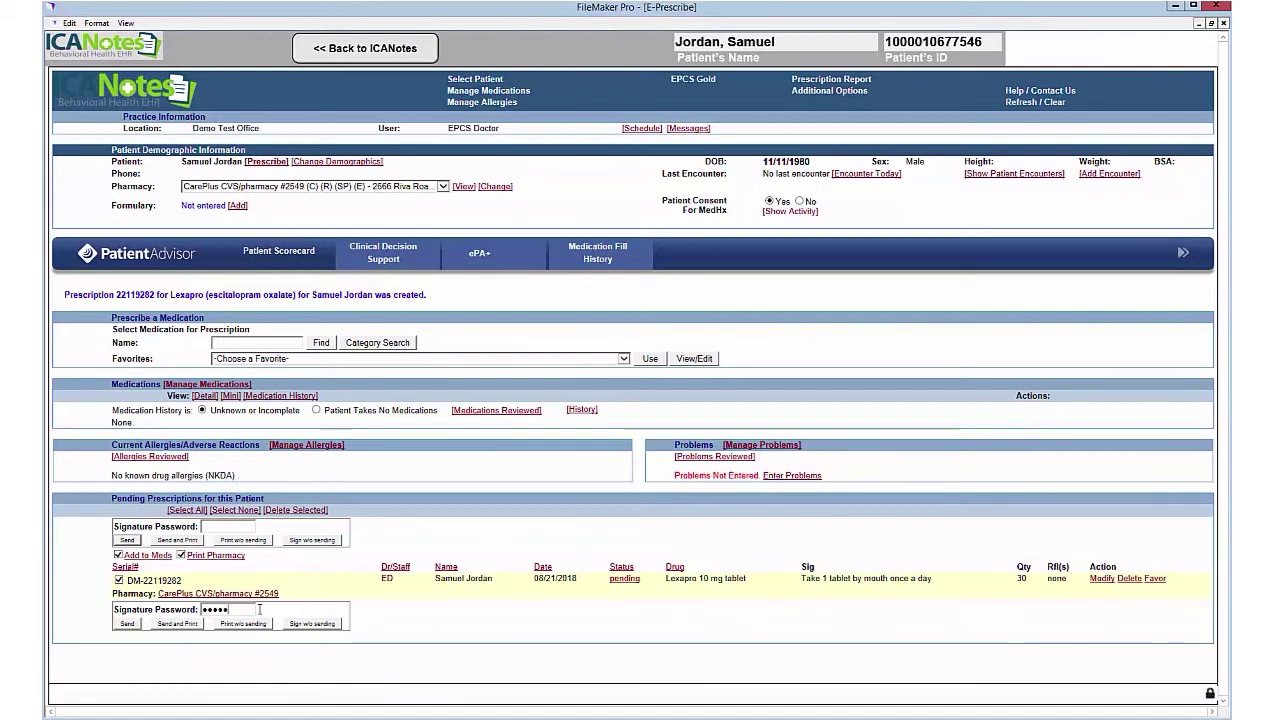
{"action": "left_click", "coordinate": [127, 623]}
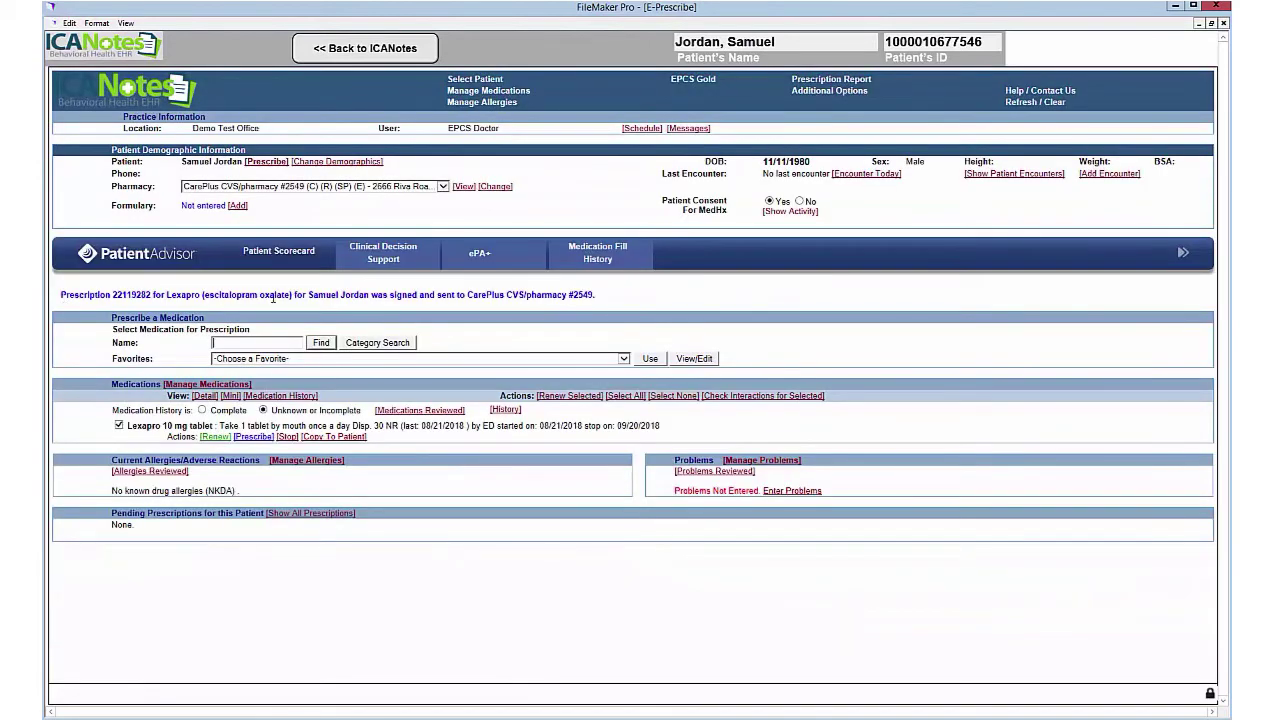
{"action": "left_click", "coordinate": [366, 50]}
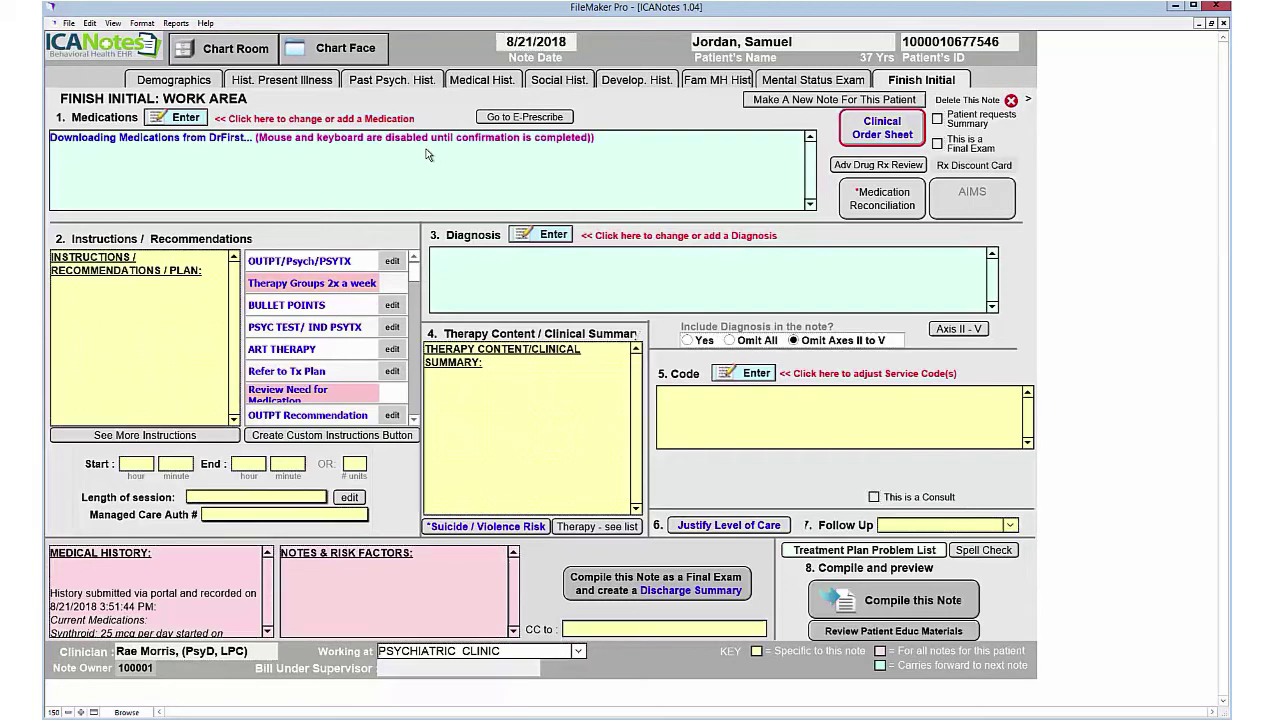
Step: Add the OUTPT/Psych/PSYTX recommendation, diagnosis F43.21 from the ICD10 Short List, and service code 99204
{"action": "left_click", "coordinate": [97, 287]}
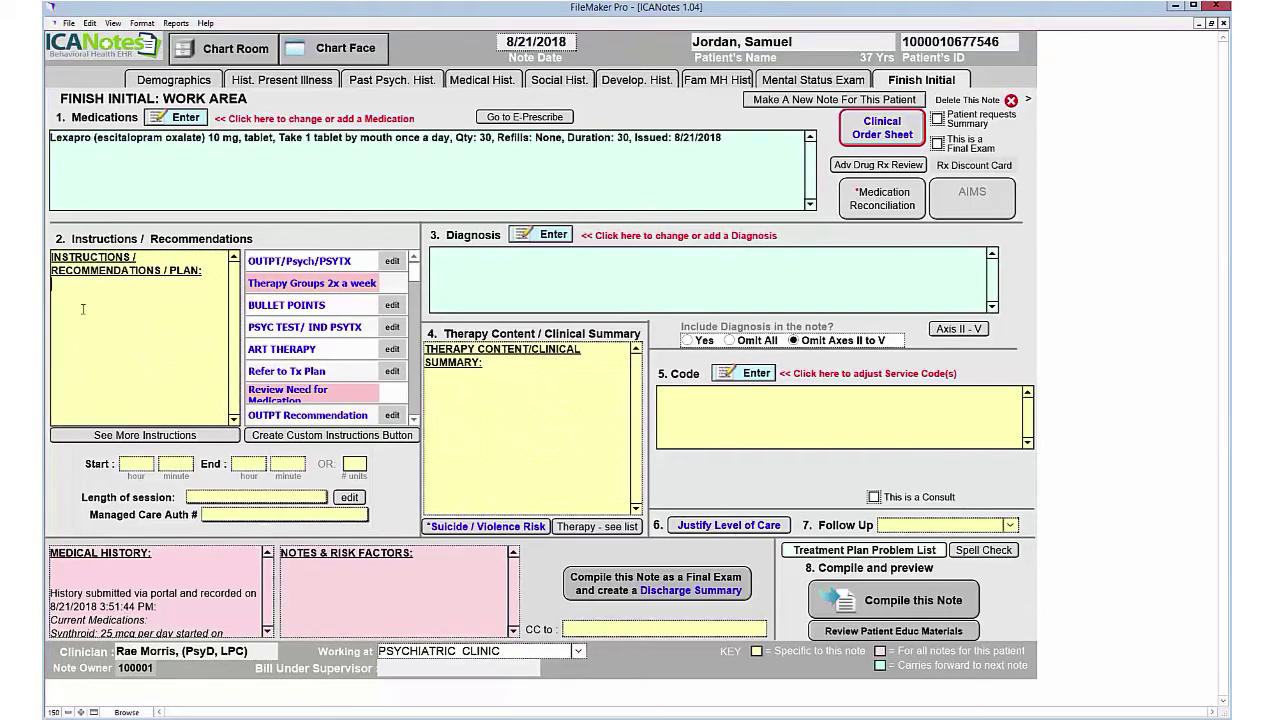
{"action": "left_click", "coordinate": [305, 260]}
{"action": "left_click", "coordinate": [548, 235]}
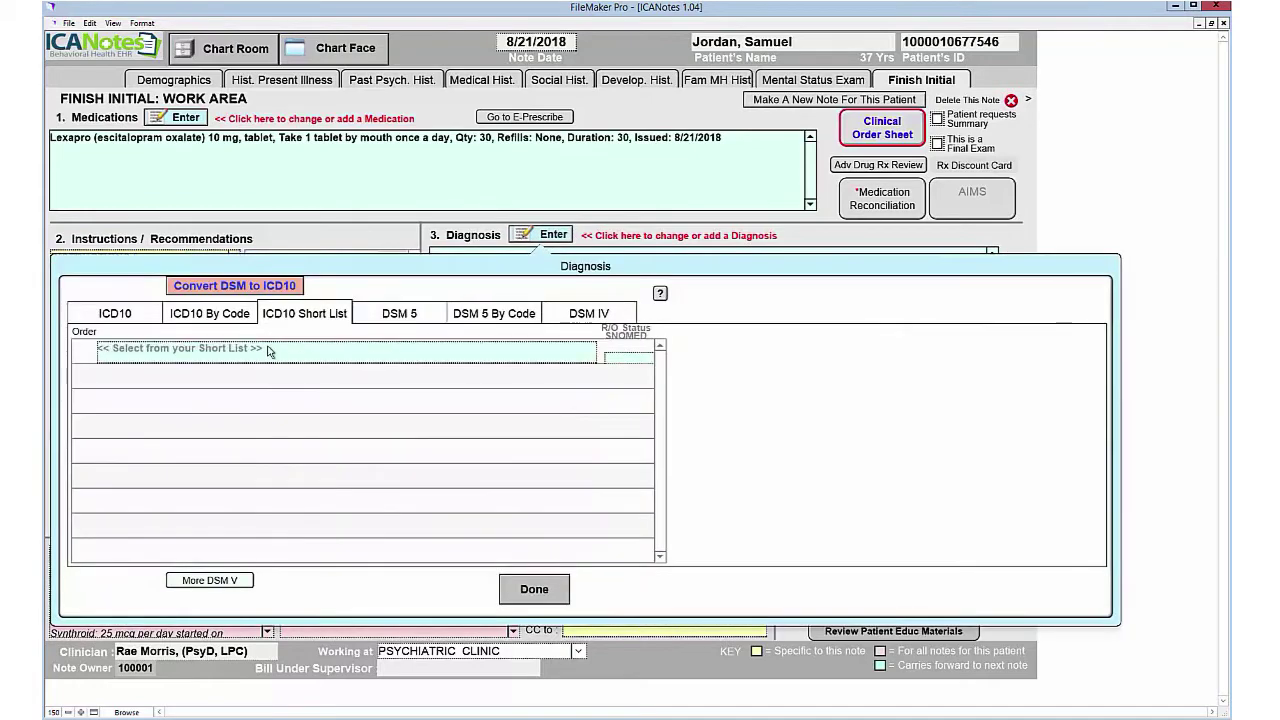
{"action": "left_click", "coordinate": [268, 350]}
{"action": "left_click", "coordinate": [382, 404]}
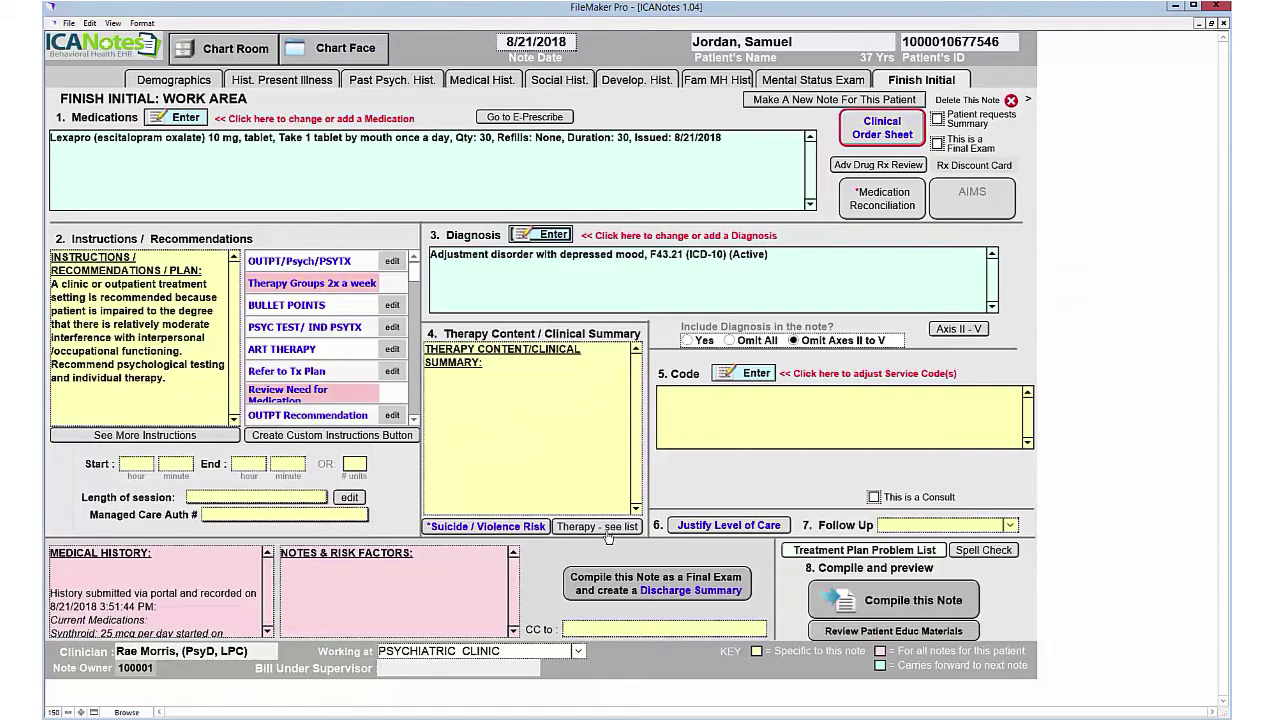
{"action": "left_click", "coordinate": [752, 375]}
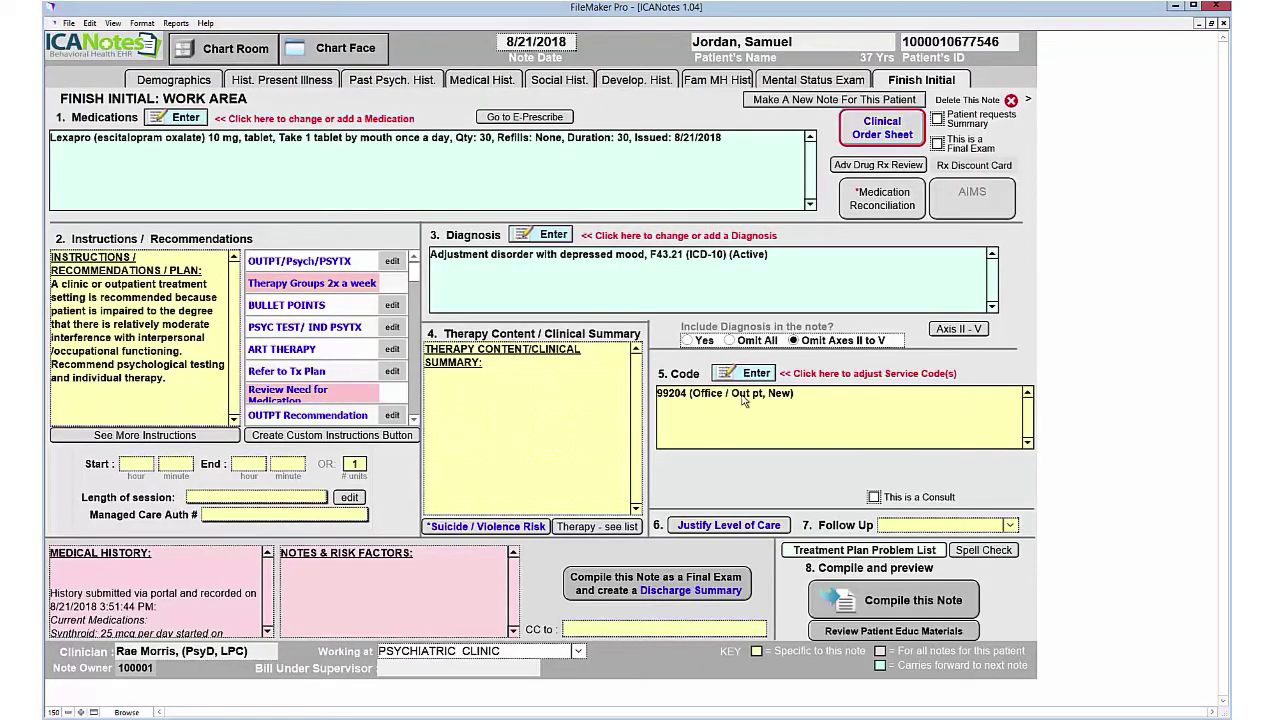
{"action": "left_click", "coordinate": [770, 373]}
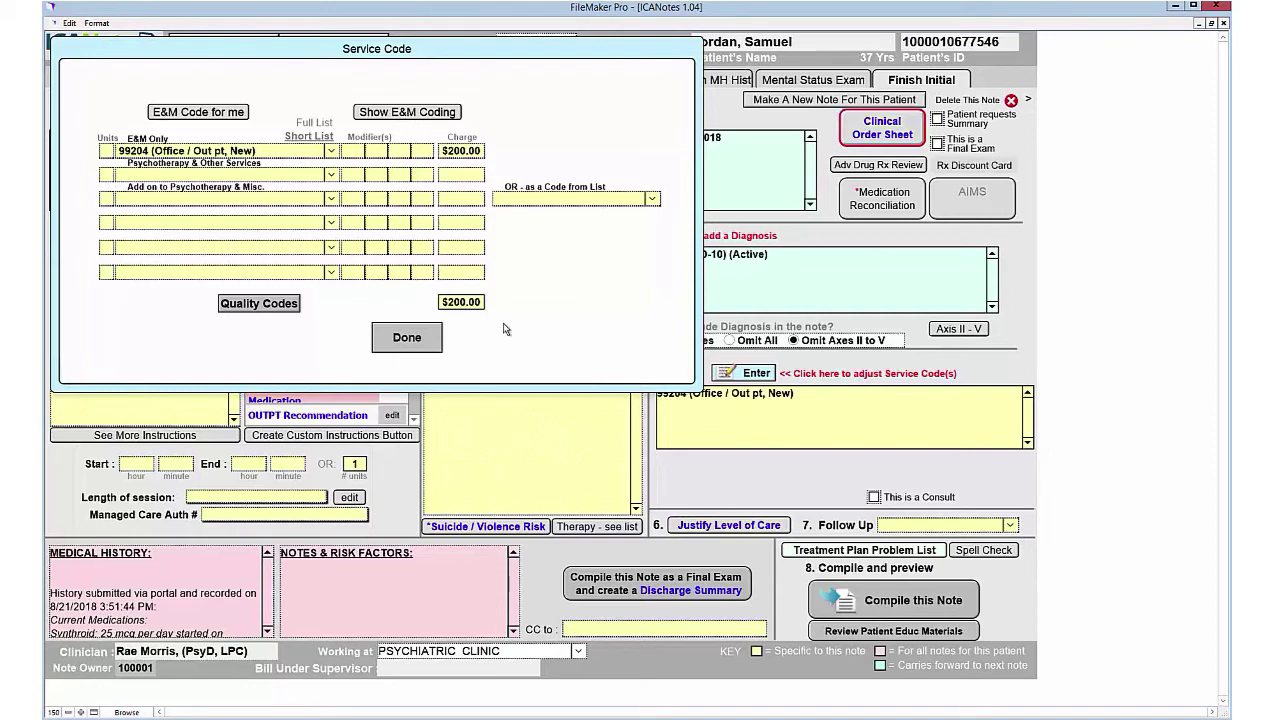
Step: Change the service code to 90792 Psychiatric Diagnostic Interview
{"action": "left_click", "coordinate": [407, 339]}
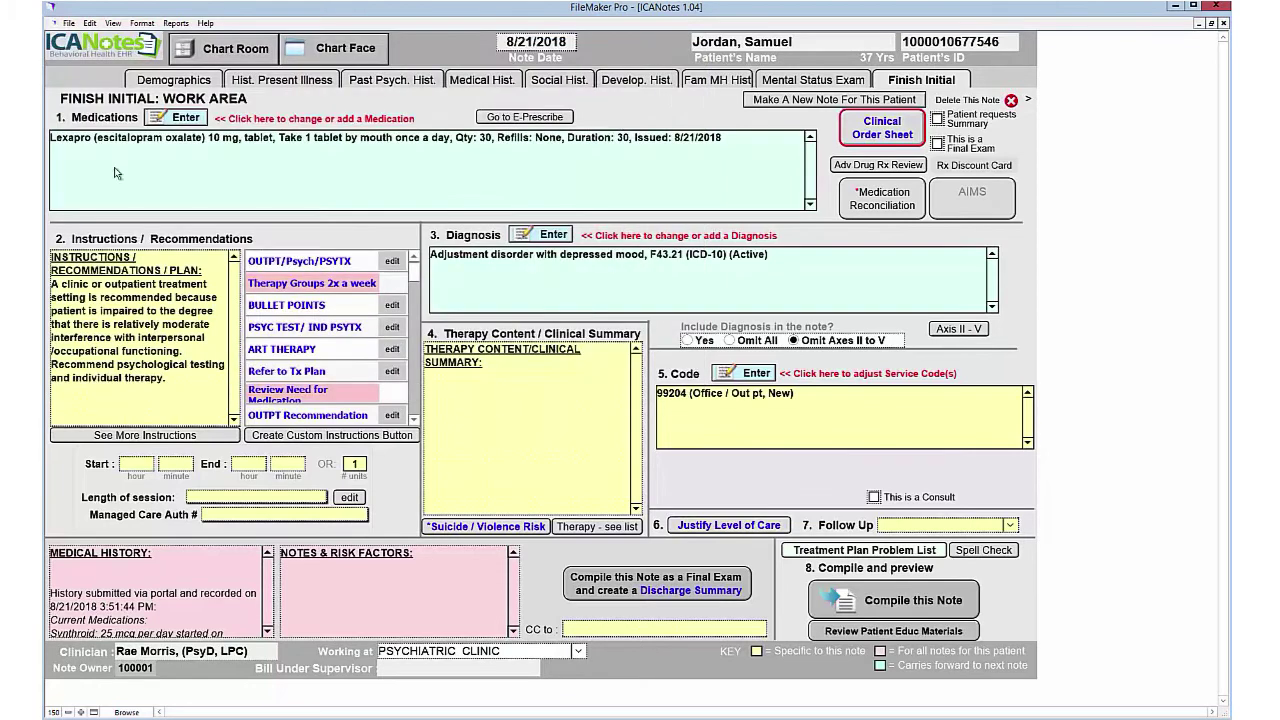
{"action": "left_click", "coordinate": [745, 376]}
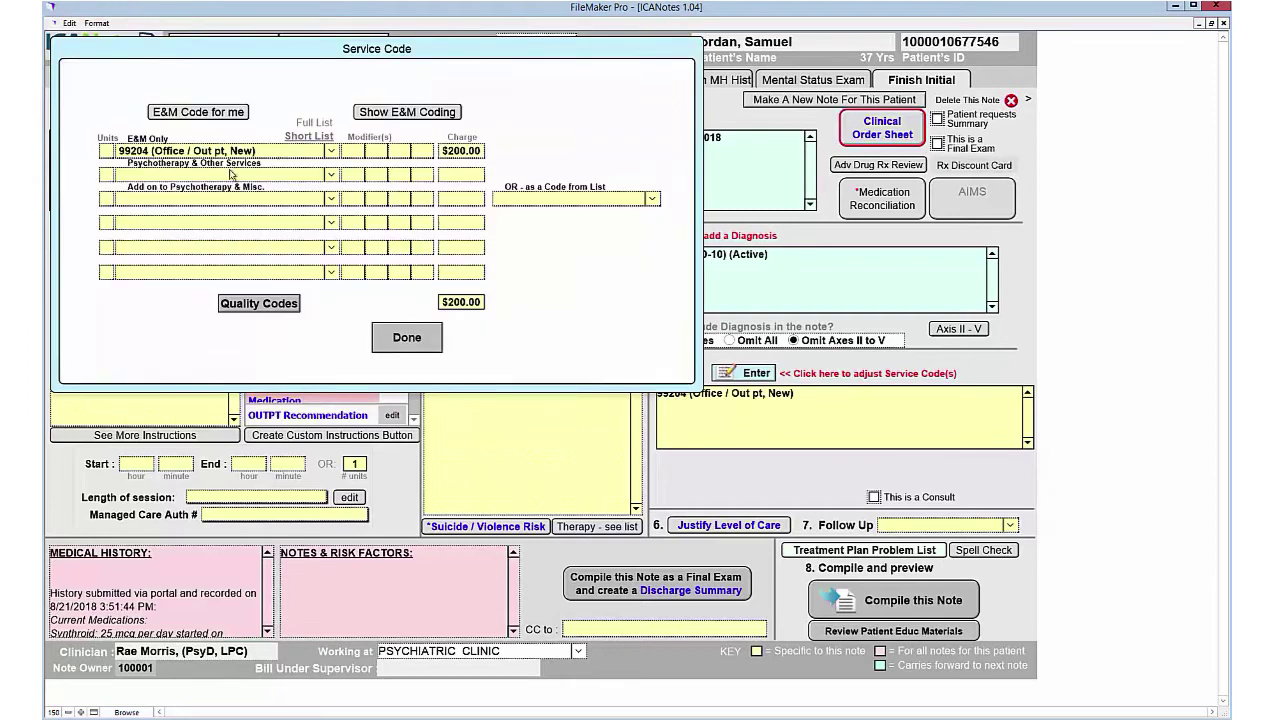
{"action": "left_click", "coordinate": [331, 151]}
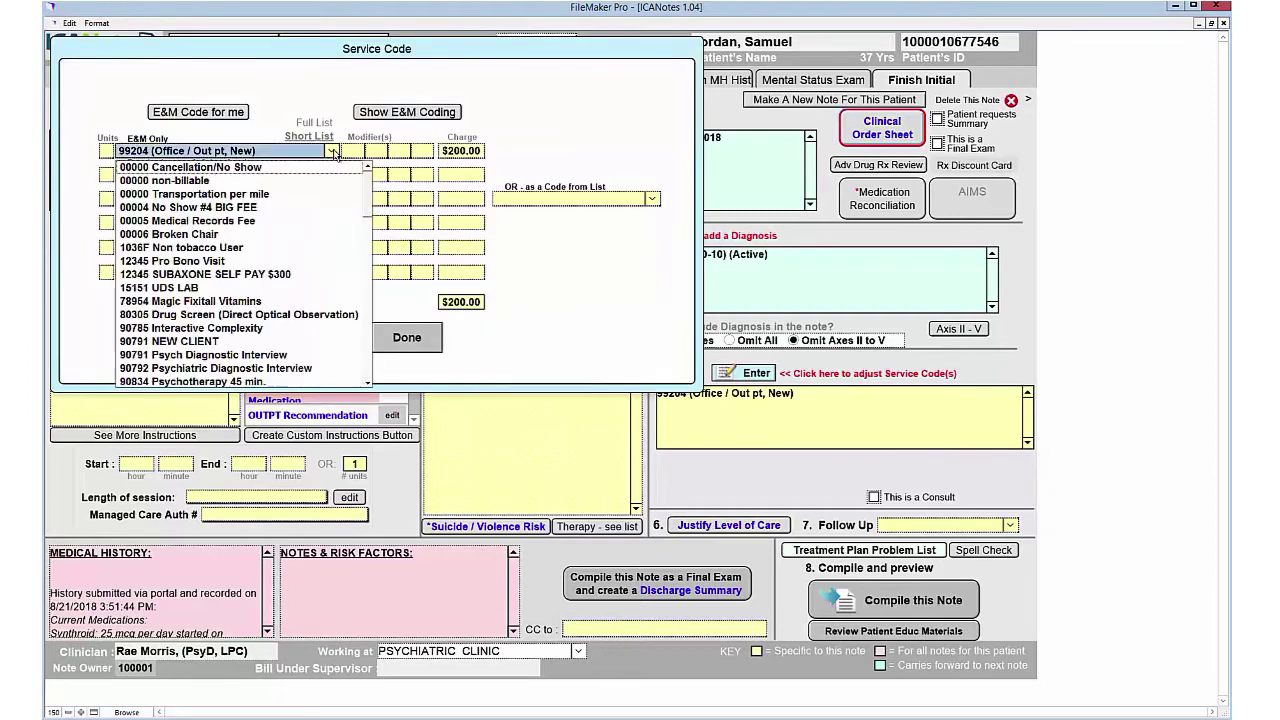
{"action": "left_click", "coordinate": [216, 368]}
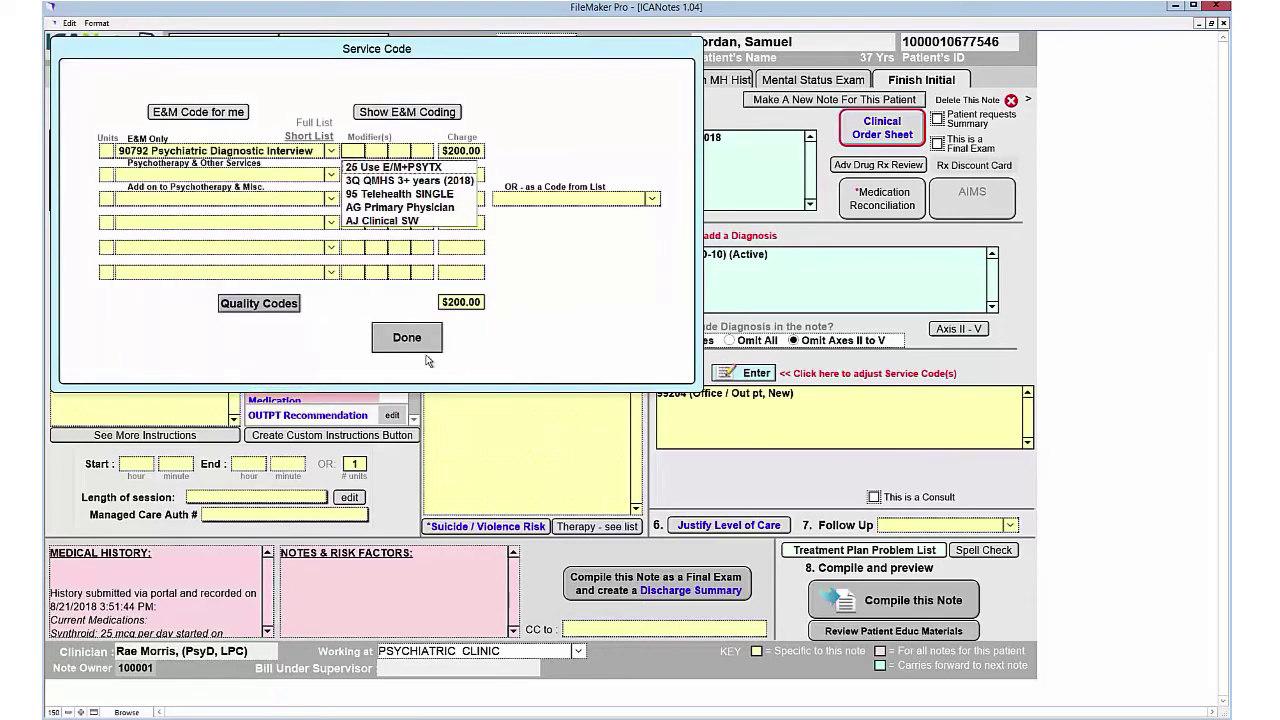
{"action": "left_click", "coordinate": [406, 342]}
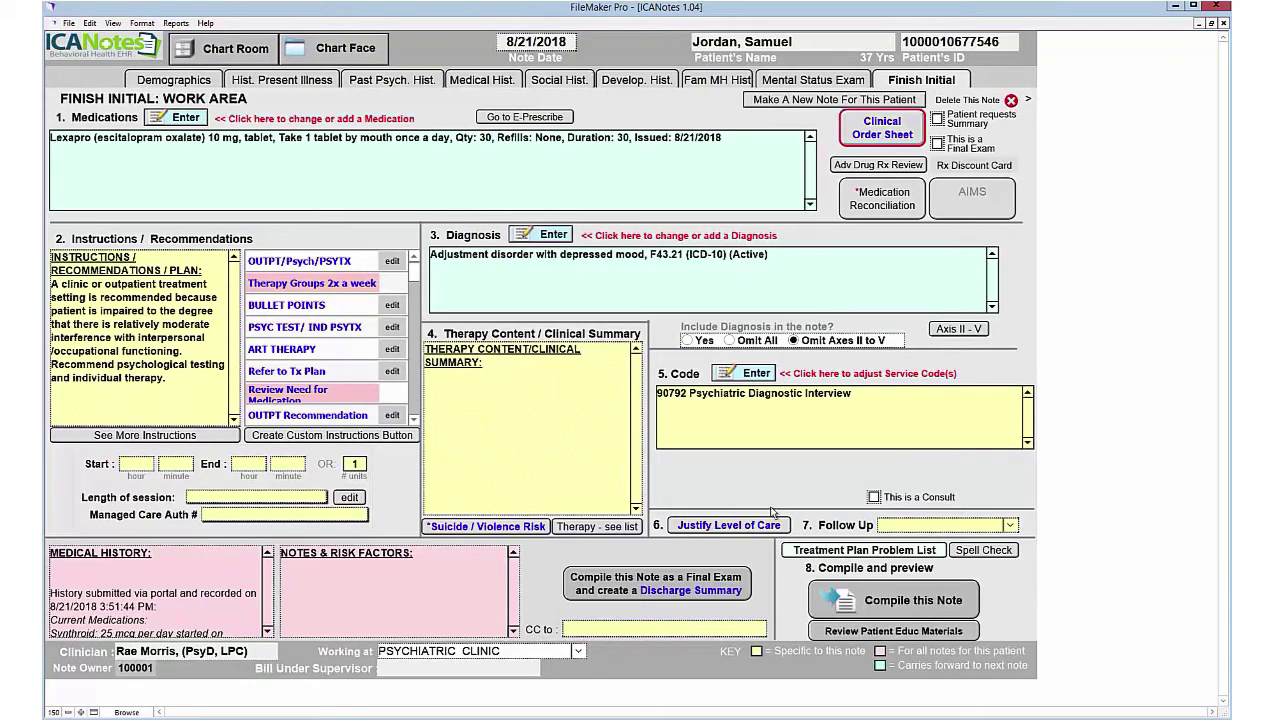
Step: Set follow-up to '2 weeks, or earlier if needed' and compile the note
{"action": "left_click", "coordinate": [1011, 527]}
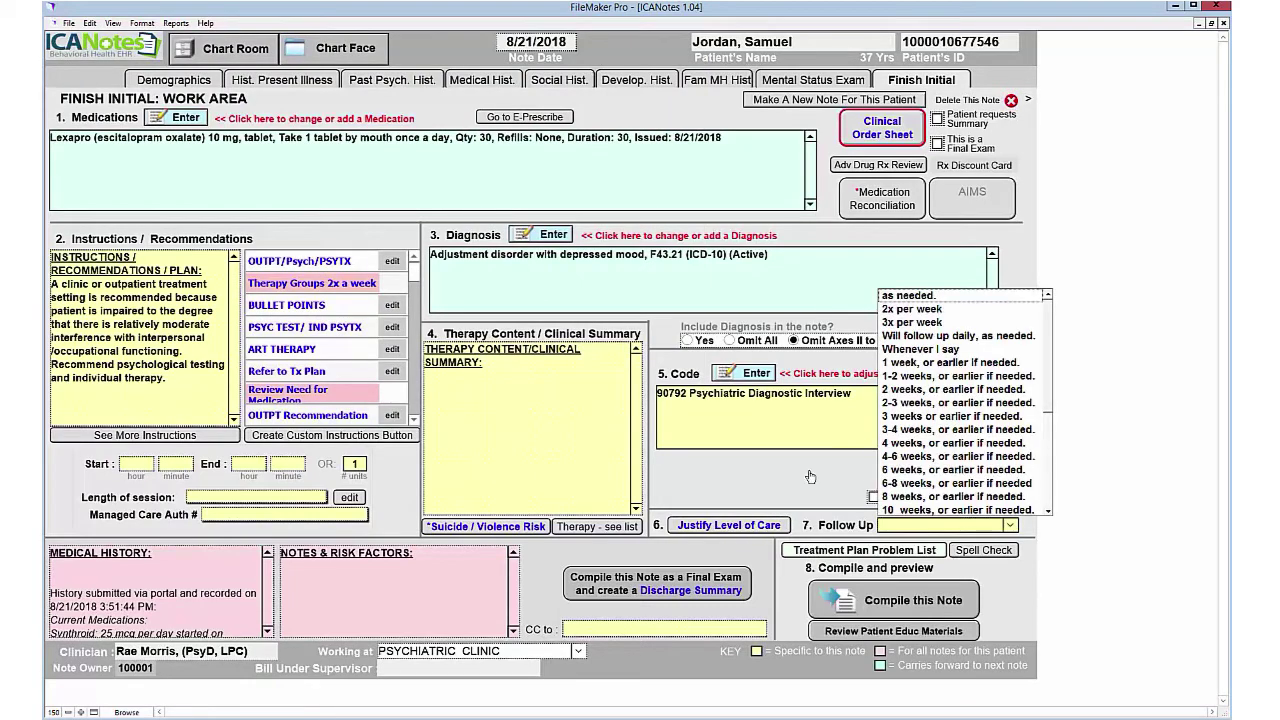
{"action": "left_click", "coordinate": [921, 390]}
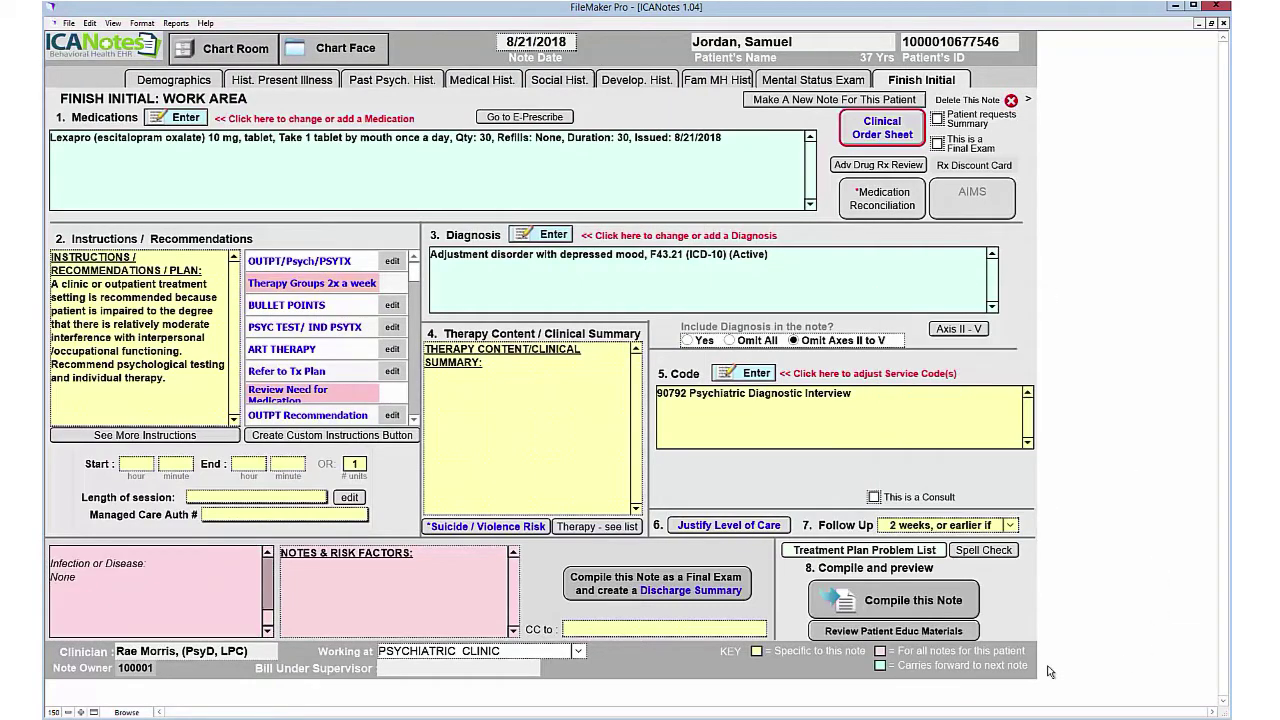
{"action": "left_click", "coordinate": [914, 604]}
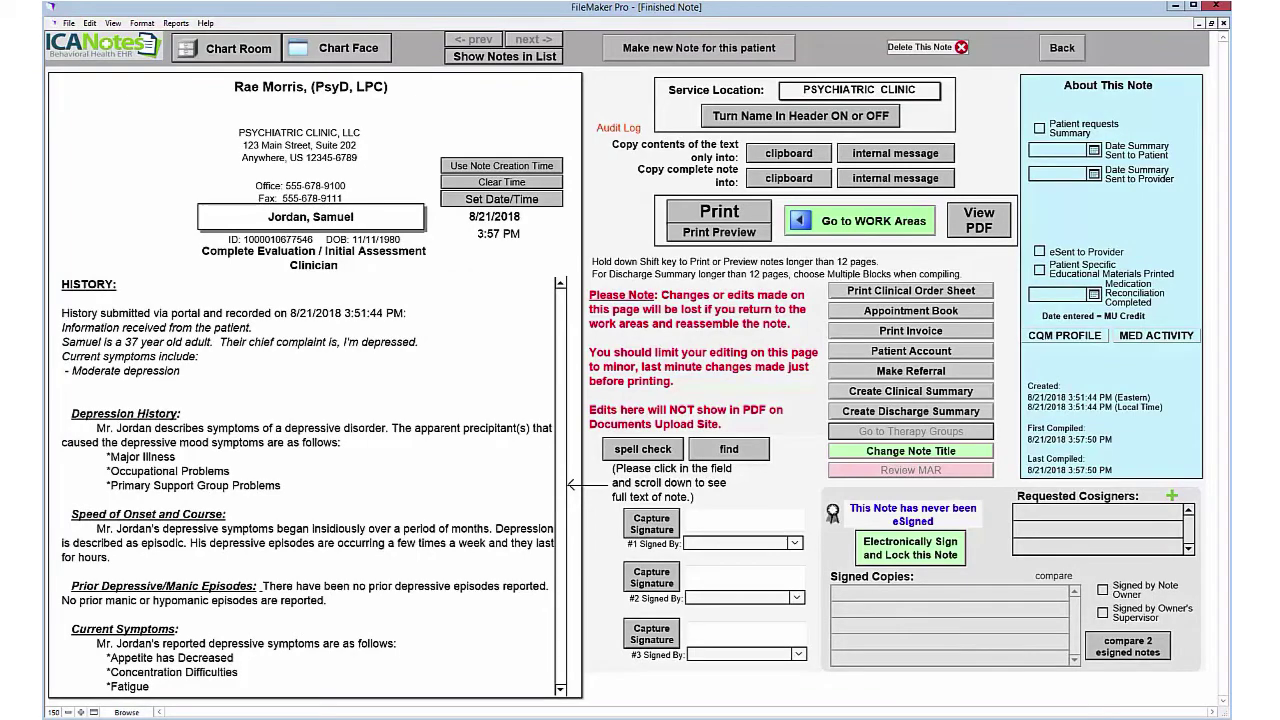
Step: Scroll through and spell-check the compiled note, then e-sign and lock it, choosing the first signer
{"action": "scroll", "coordinate": [560, 310], "scroll_direction": "down", "scroll_amount": 1}
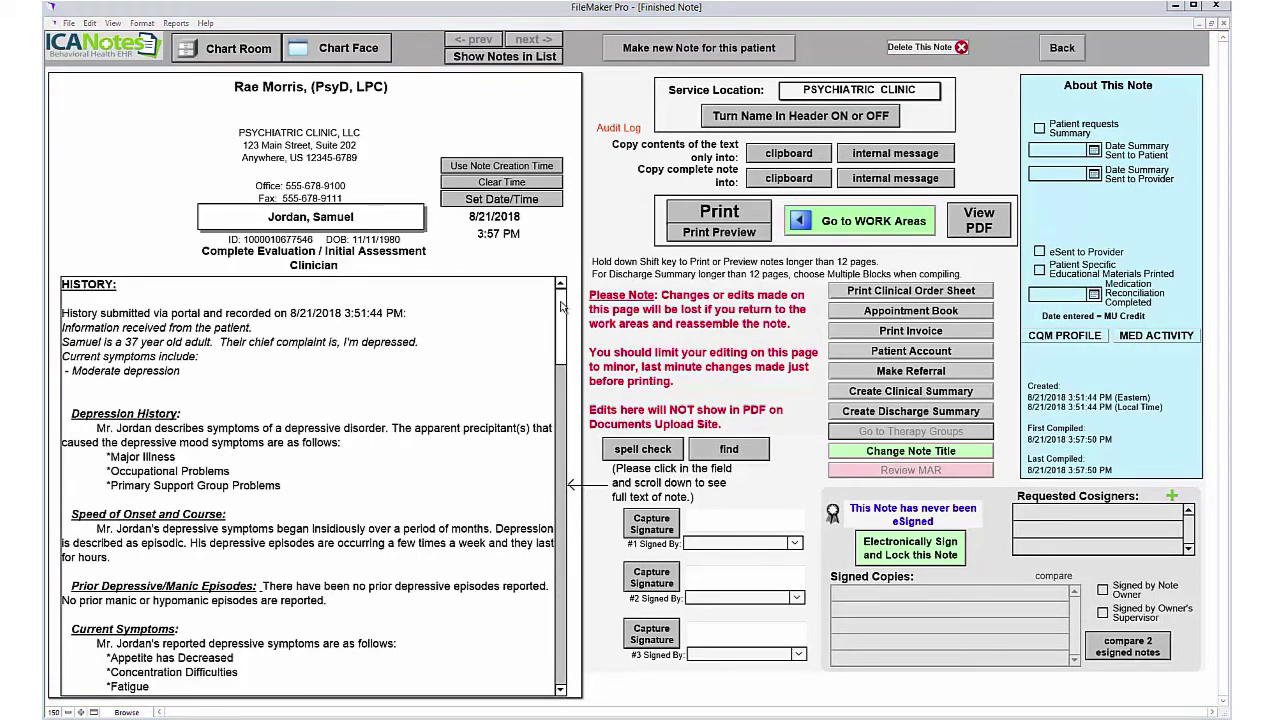
{"action": "left_click_drag", "start_coordinate": [562, 318], "coordinate": [592, 666]}
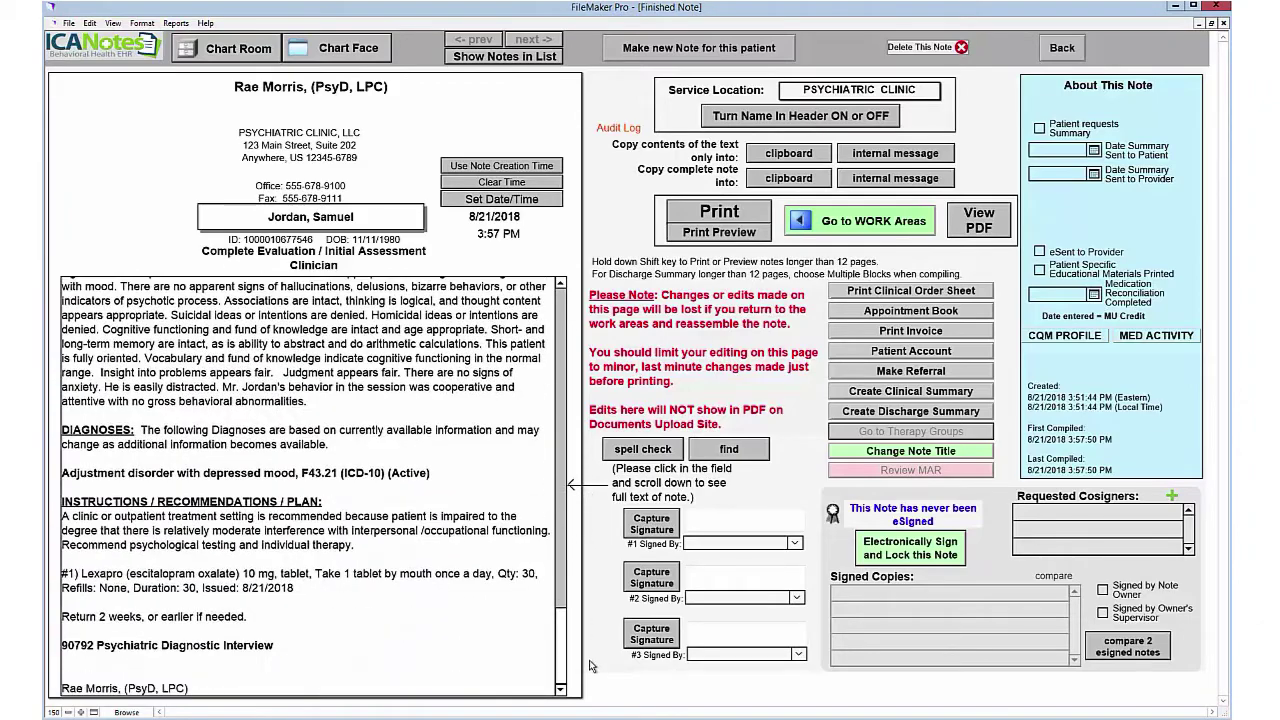
{"action": "left_click", "coordinate": [656, 455]}
{"action": "key", "text": "Escape"}
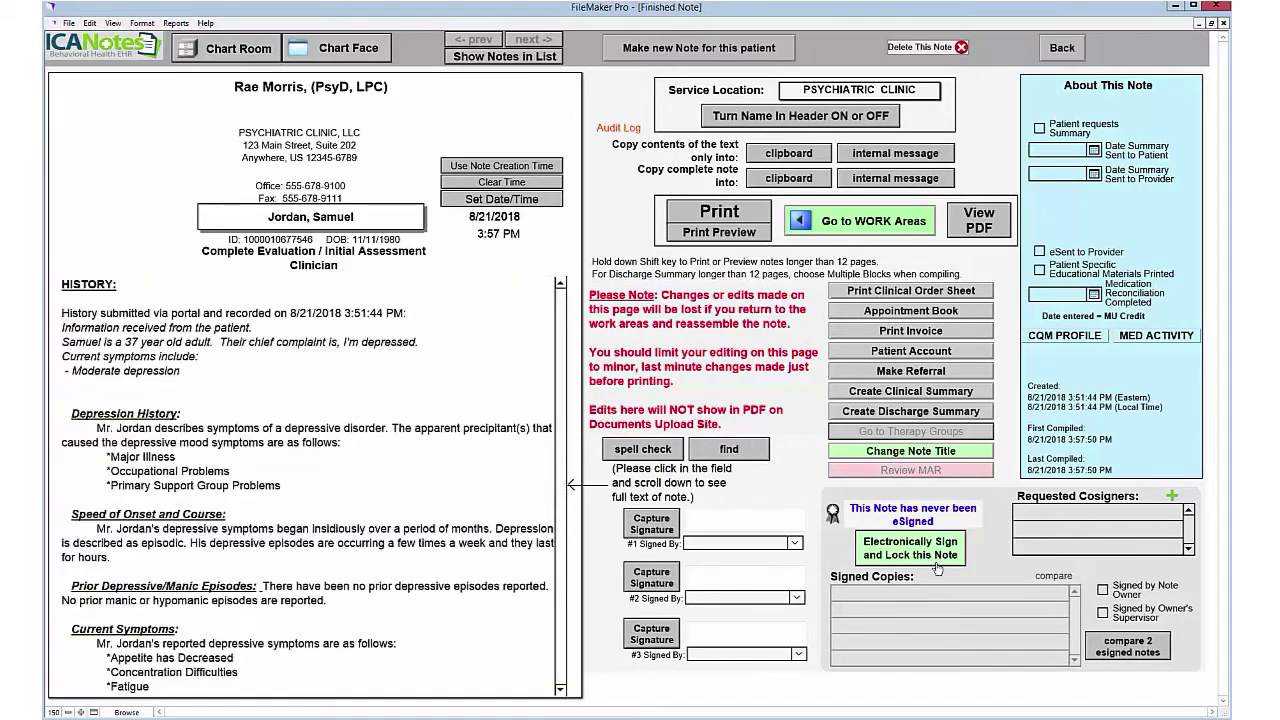
{"action": "left_click", "coordinate": [938, 554]}
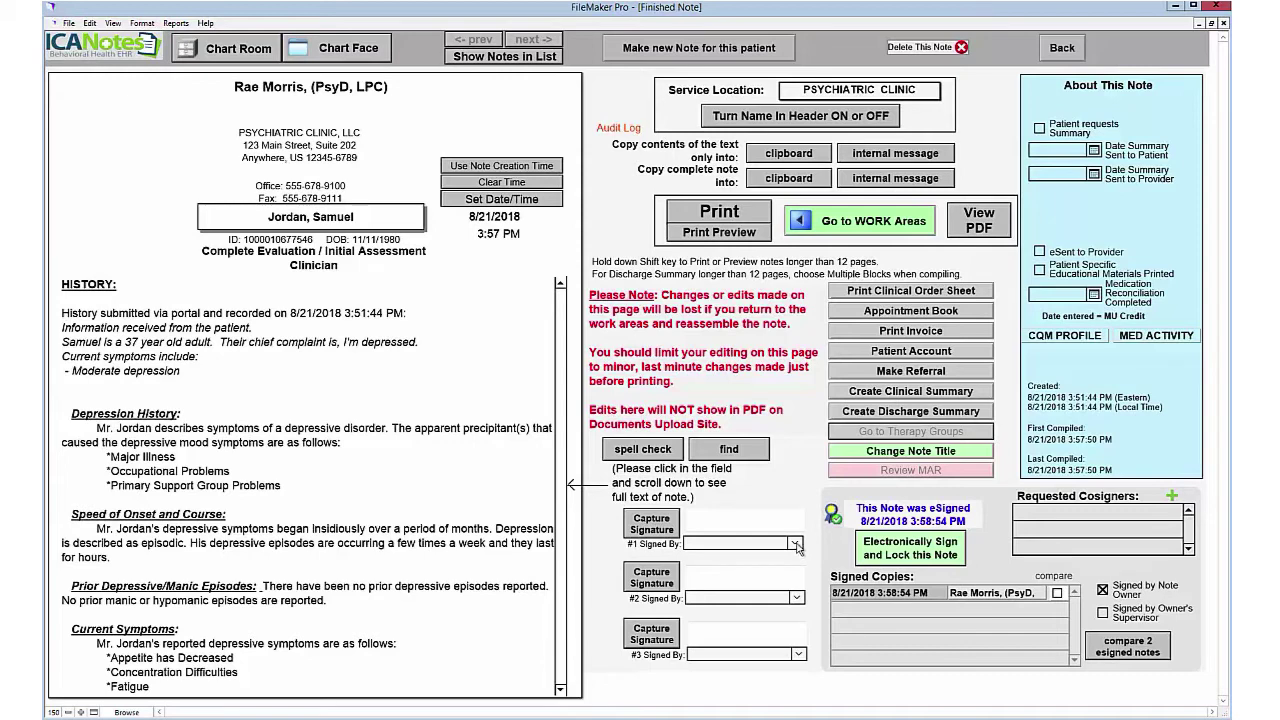
{"action": "left_click", "coordinate": [795, 543]}
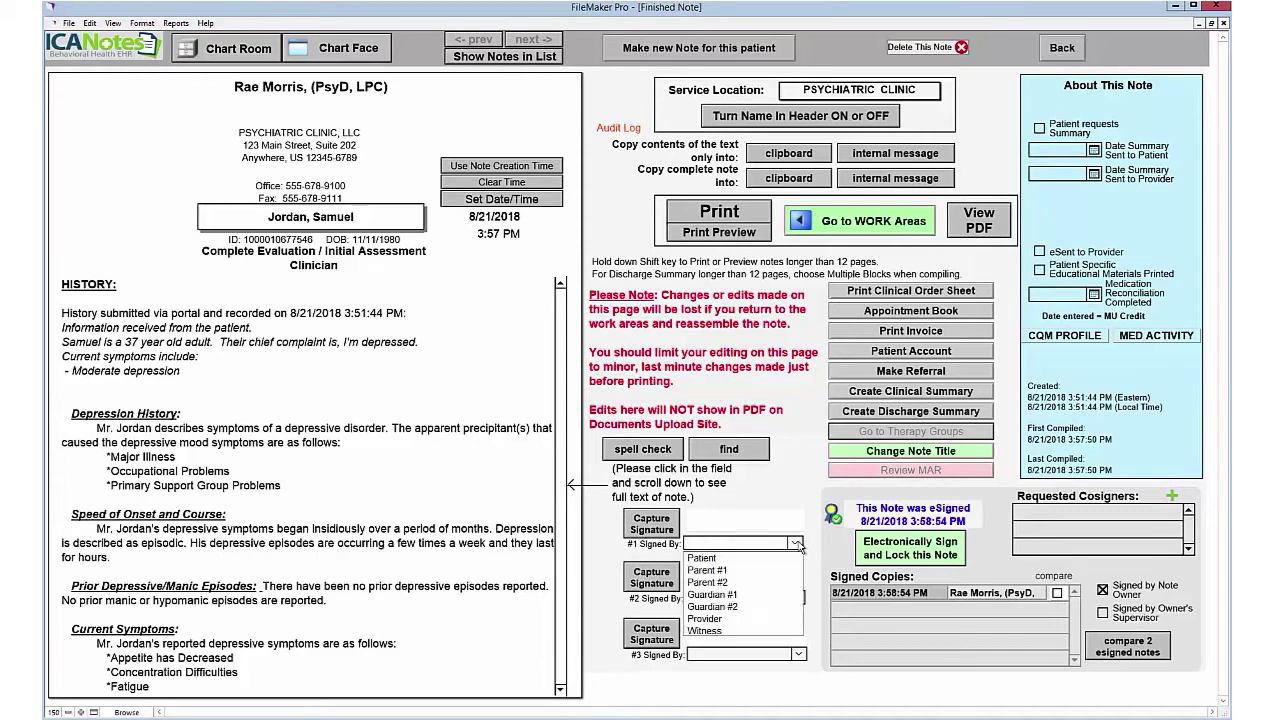
Step: Capture the patient's signature as first signer on the note, then view the note as a PDF
{"action": "left_click", "coordinate": [705, 558]}
{"action": "left_click", "coordinate": [655, 530]}
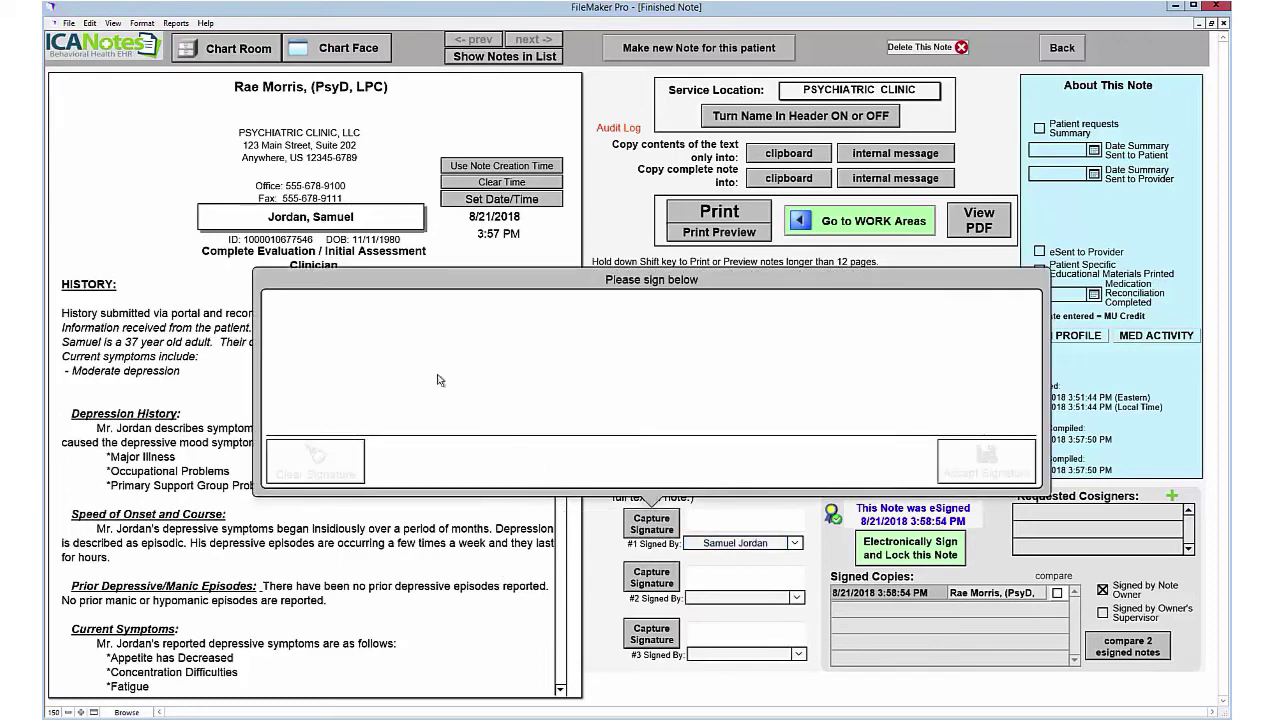
{"action": "left_click_drag", "start_coordinate": [440, 327], "coordinate": [356, 356]}
{"action": "mouse_move", "coordinate": [440, 385]}
{"action": "left_mouse_down"}
{"action": "mouse_move", "coordinate": [487, 397]}
{"action": "mouse_move", "coordinate": [716, 372]}
{"action": "left_mouse_up"}
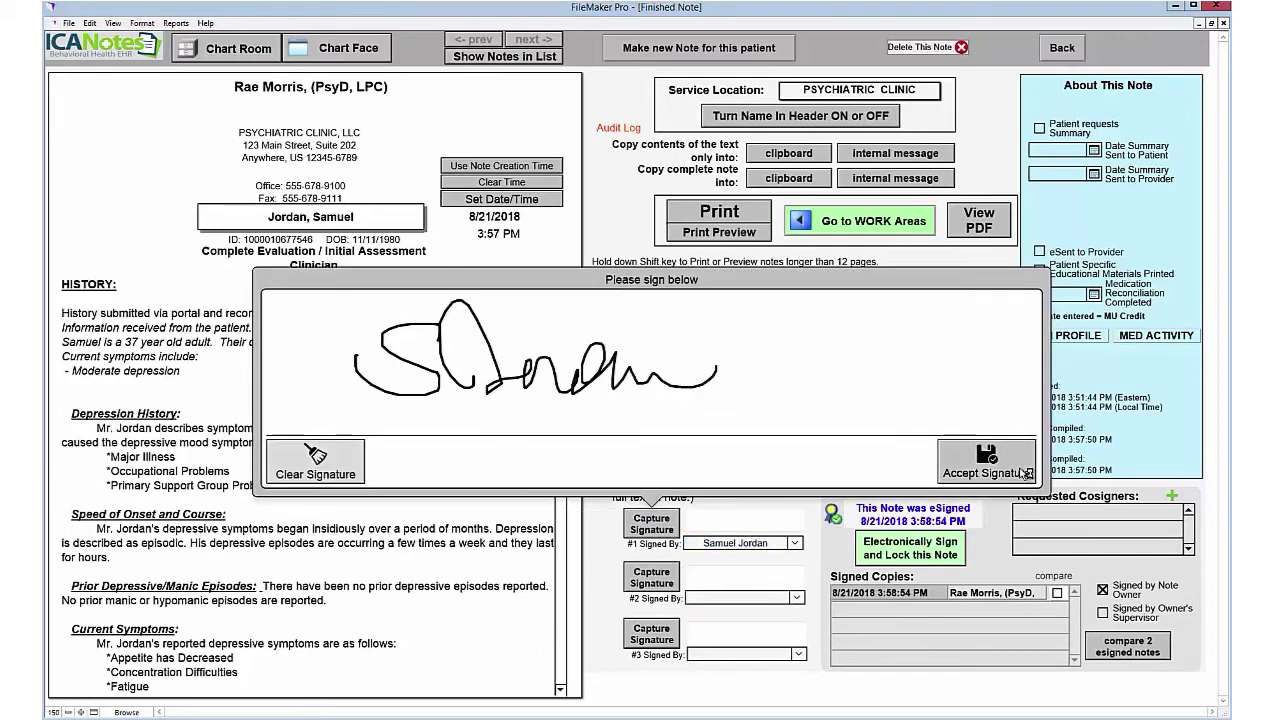
{"action": "left_click", "coordinate": [329, 467]}
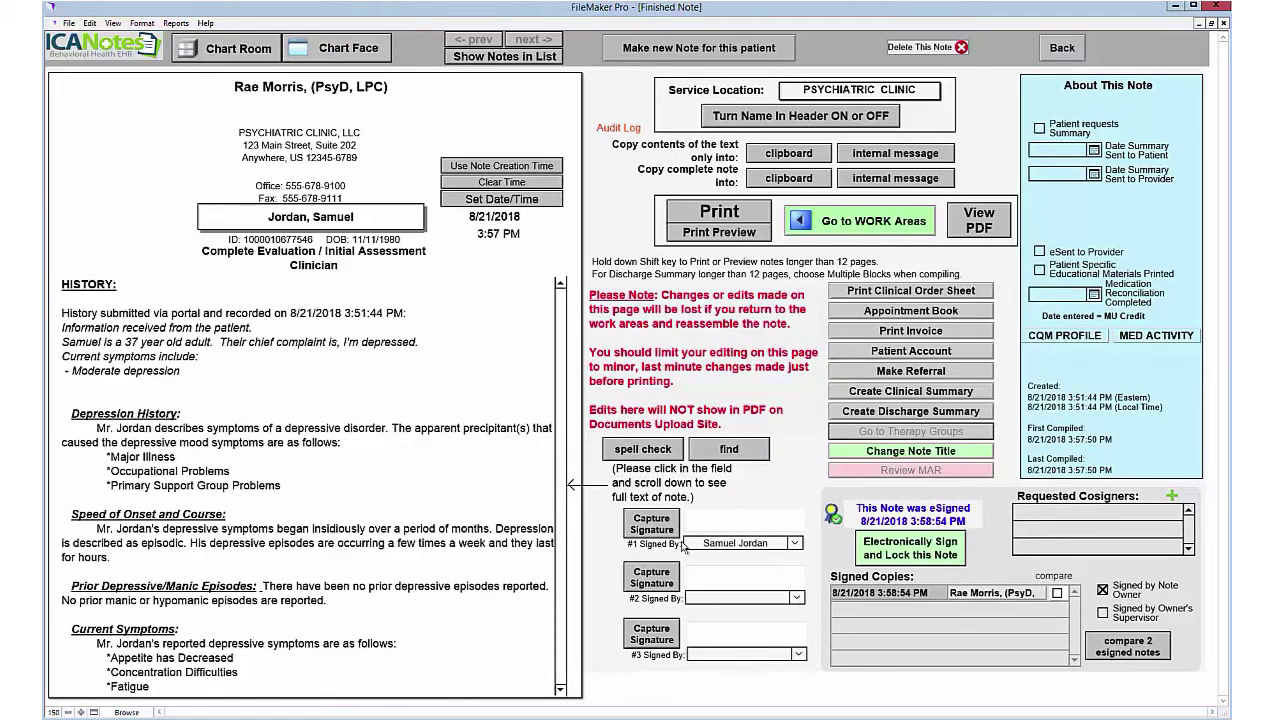
{"action": "left_click", "coordinate": [994, 216]}
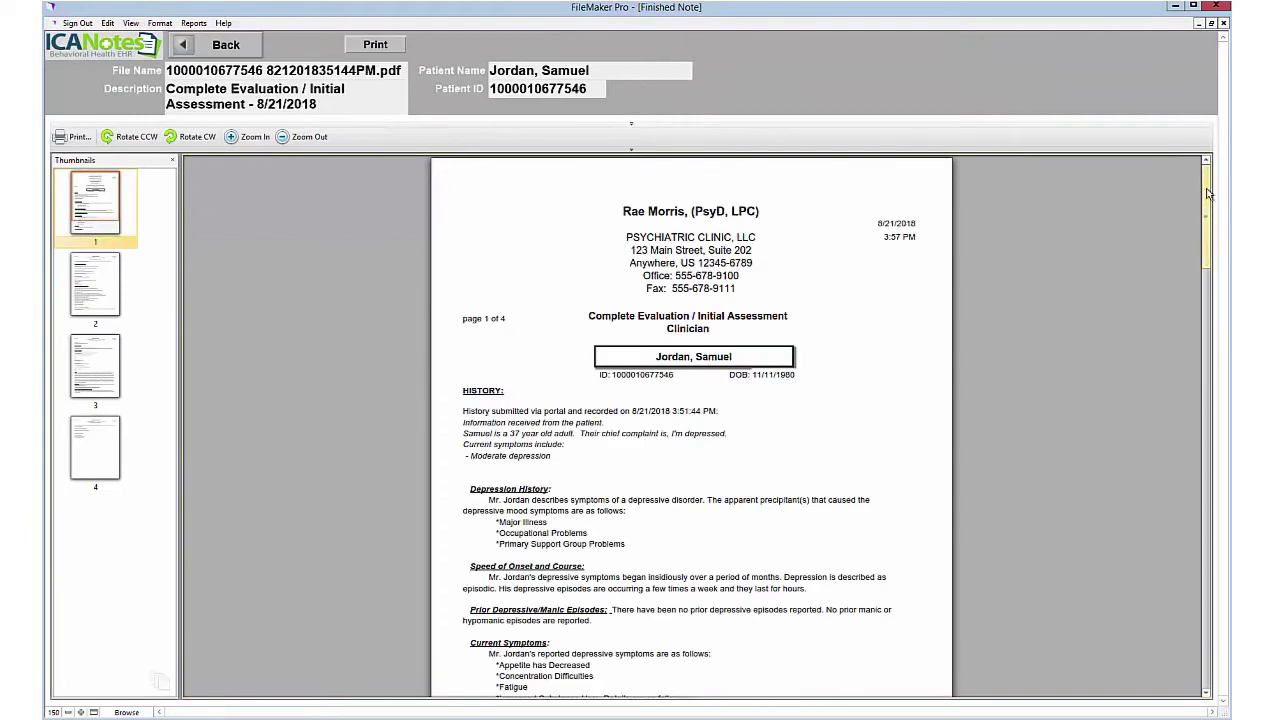
Step: Scroll through the four-page PDF of the Complete Evaluation note
{"action": "left_click_drag", "start_coordinate": [1208, 193], "coordinate": [1220, 600]}
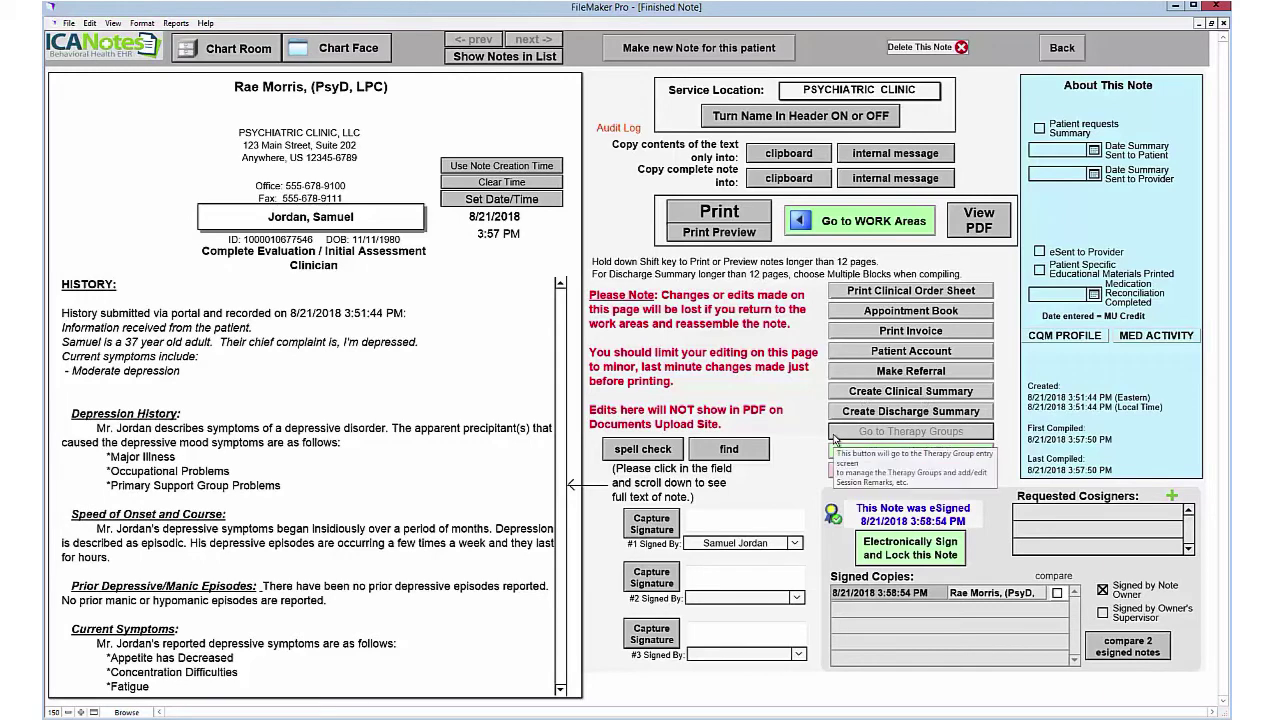
Step: Start a new Prescriber progress note from the patient's chart face
{"action": "left_click", "coordinate": [336, 52]}
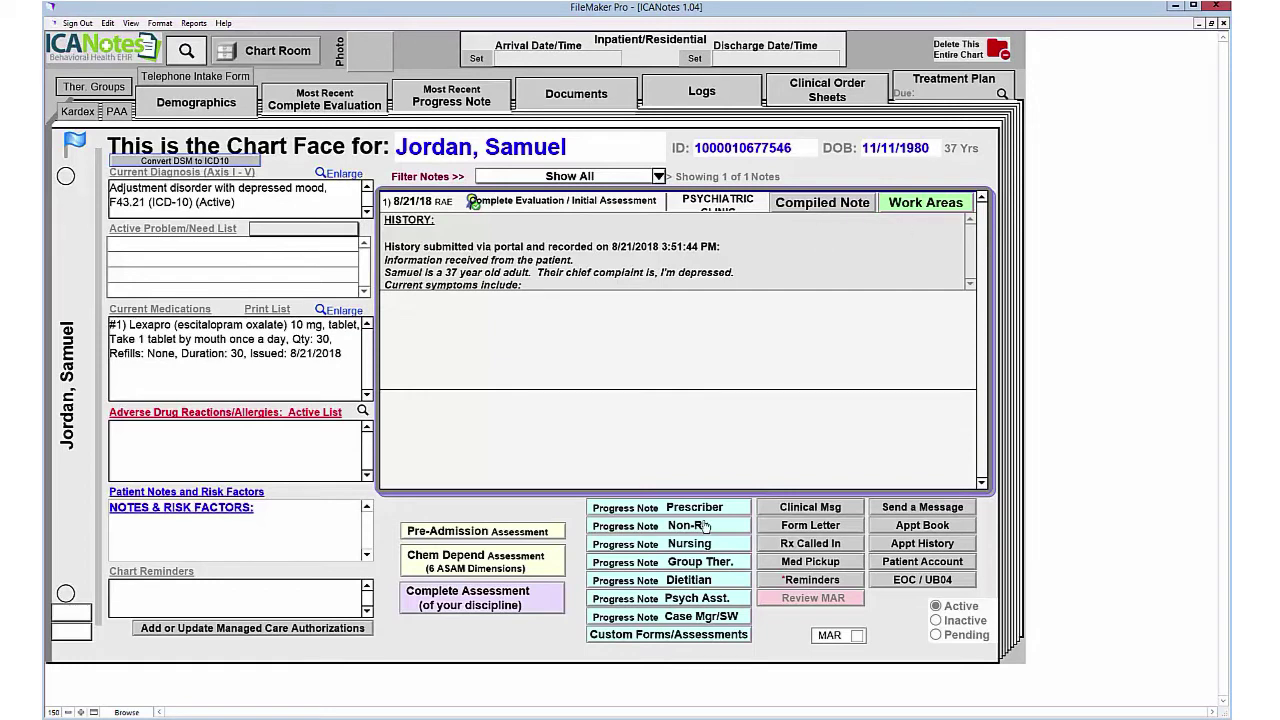
{"action": "left_click", "coordinate": [944, 316]}
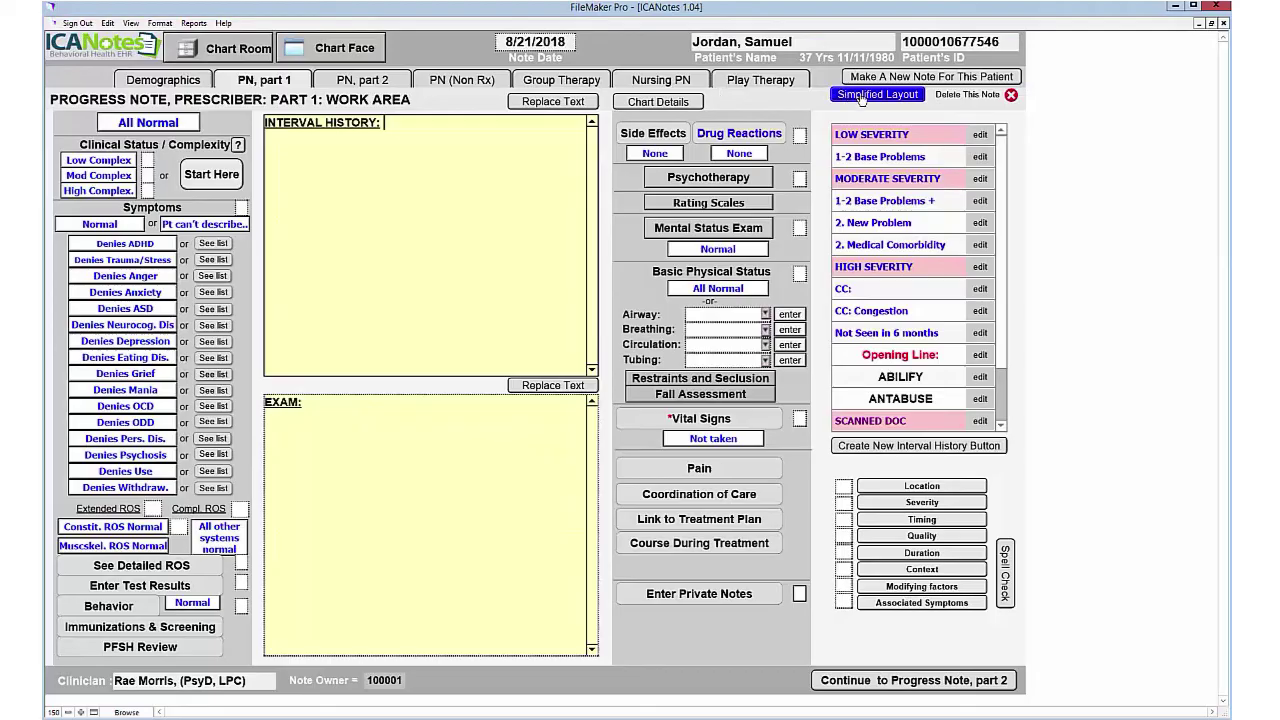
Step: Note improvement with continuing episodic depression, a few times a week, lasting hours
{"action": "left_click", "coordinate": [862, 98]}
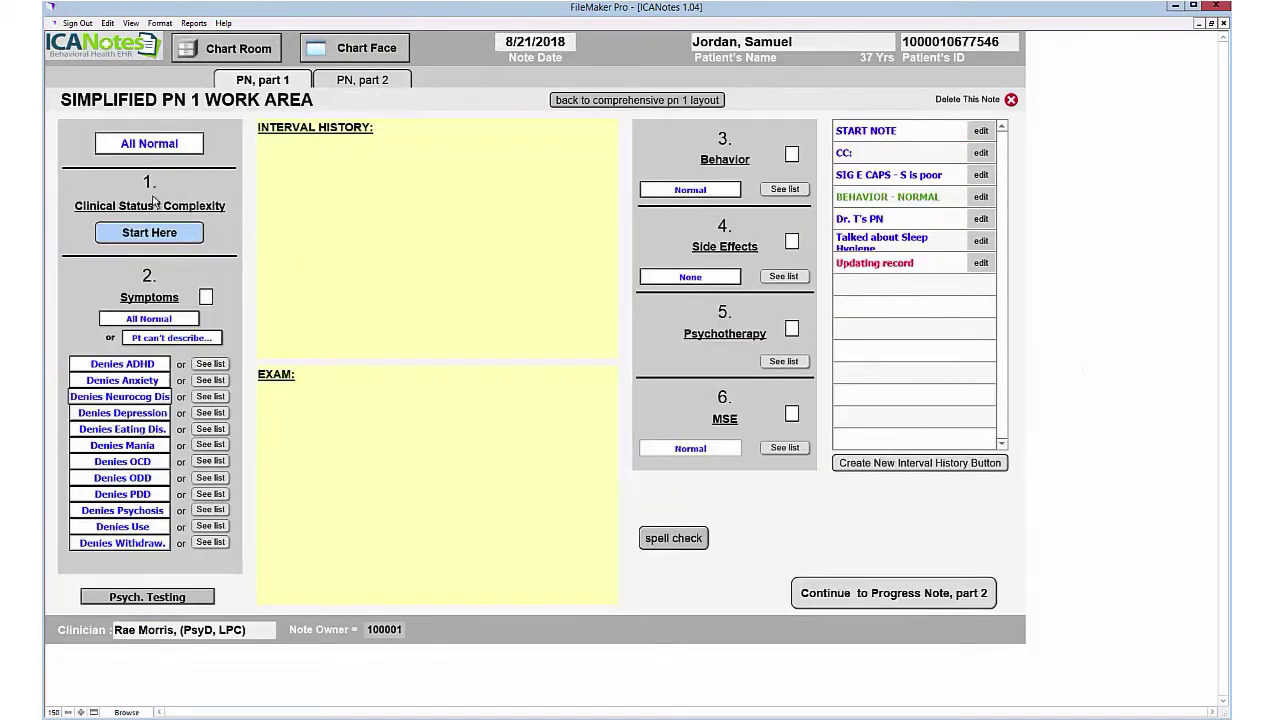
{"action": "left_click", "coordinate": [146, 238]}
{"action": "left_click", "coordinate": [213, 121]}
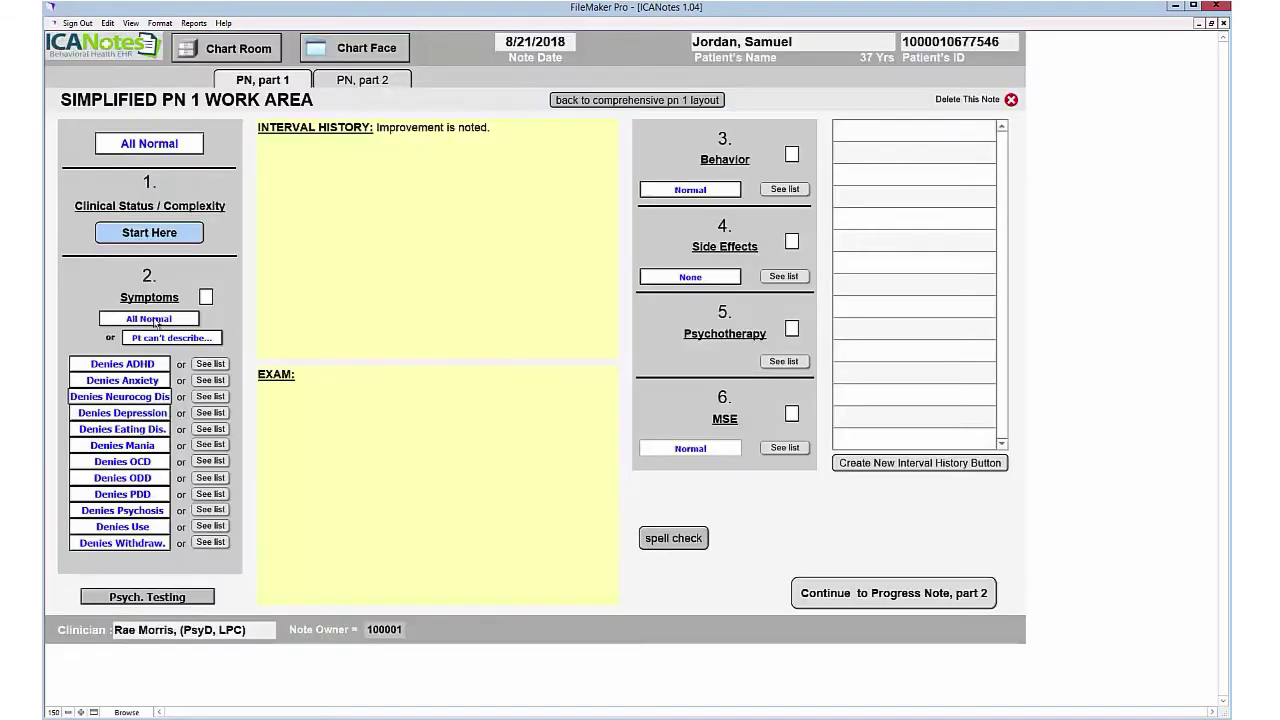
{"action": "left_click", "coordinate": [131, 343]}
{"action": "left_click", "coordinate": [135, 150]}
{"action": "left_click", "coordinate": [137, 166]}
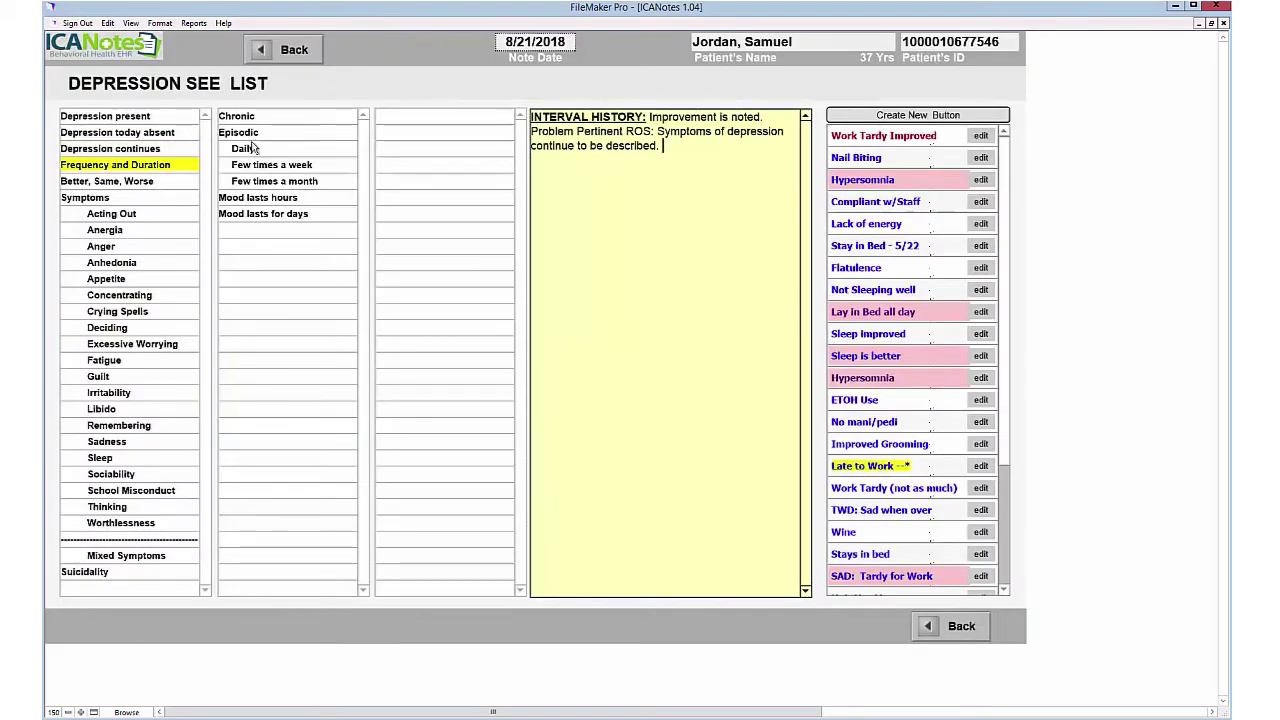
{"action": "left_click", "coordinate": [240, 132]}
{"action": "left_click", "coordinate": [255, 164]}
{"action": "left_click", "coordinate": [255, 198]}
Step: Record that symptoms are better and the patient denies suicidal ideas
{"action": "left_click", "coordinate": [107, 181]}
{"action": "left_click", "coordinate": [232, 116]}
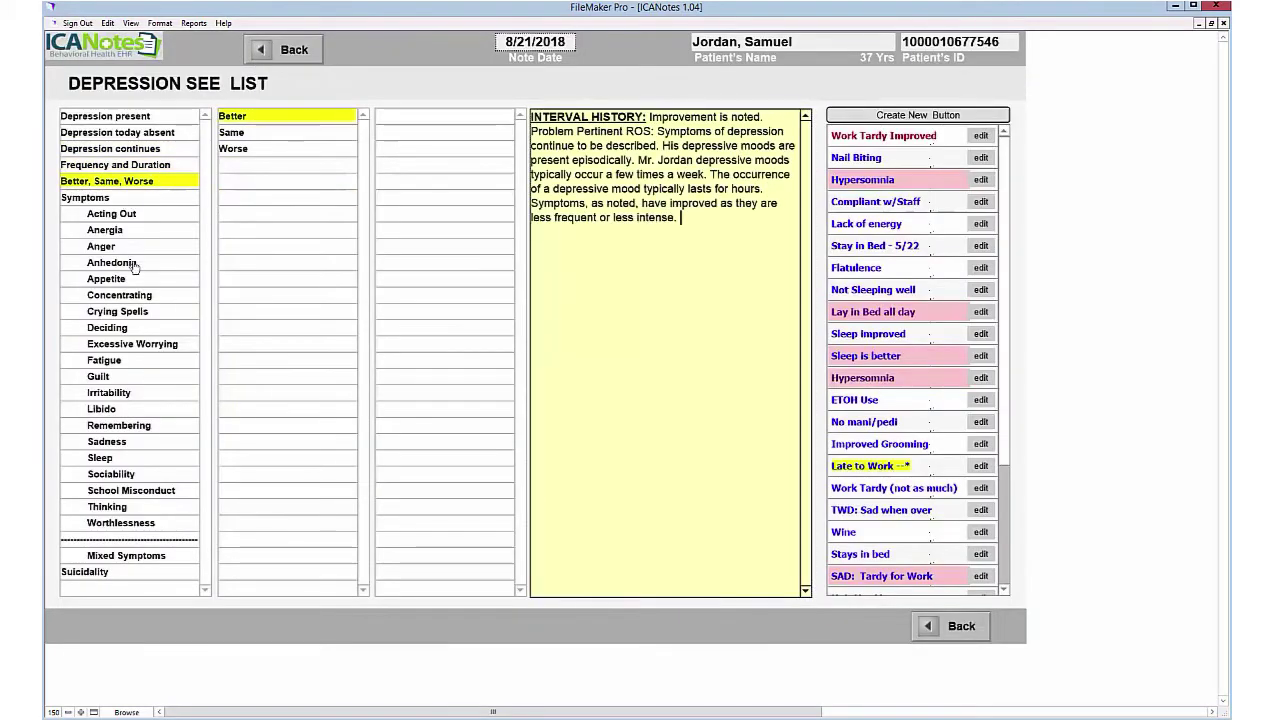
{"action": "left_click", "coordinate": [100, 572]}
{"action": "left_click", "coordinate": [301, 119]}
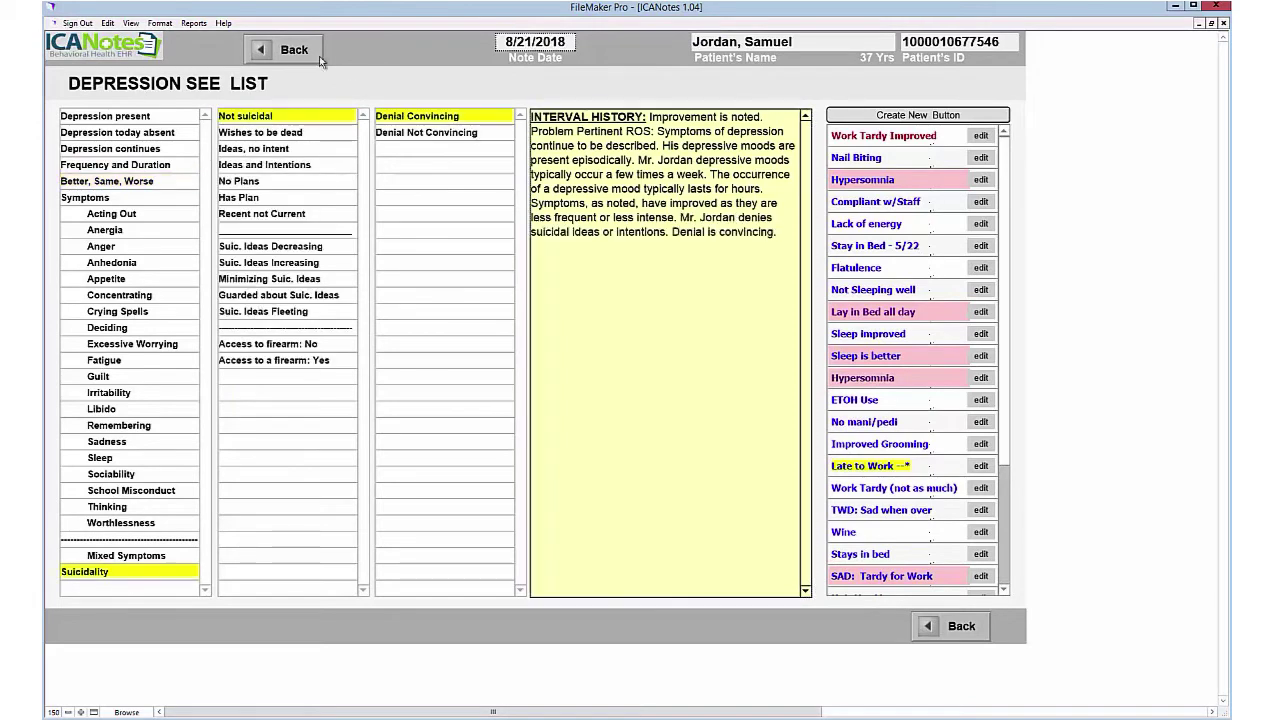
{"action": "left_click", "coordinate": [292, 50]}
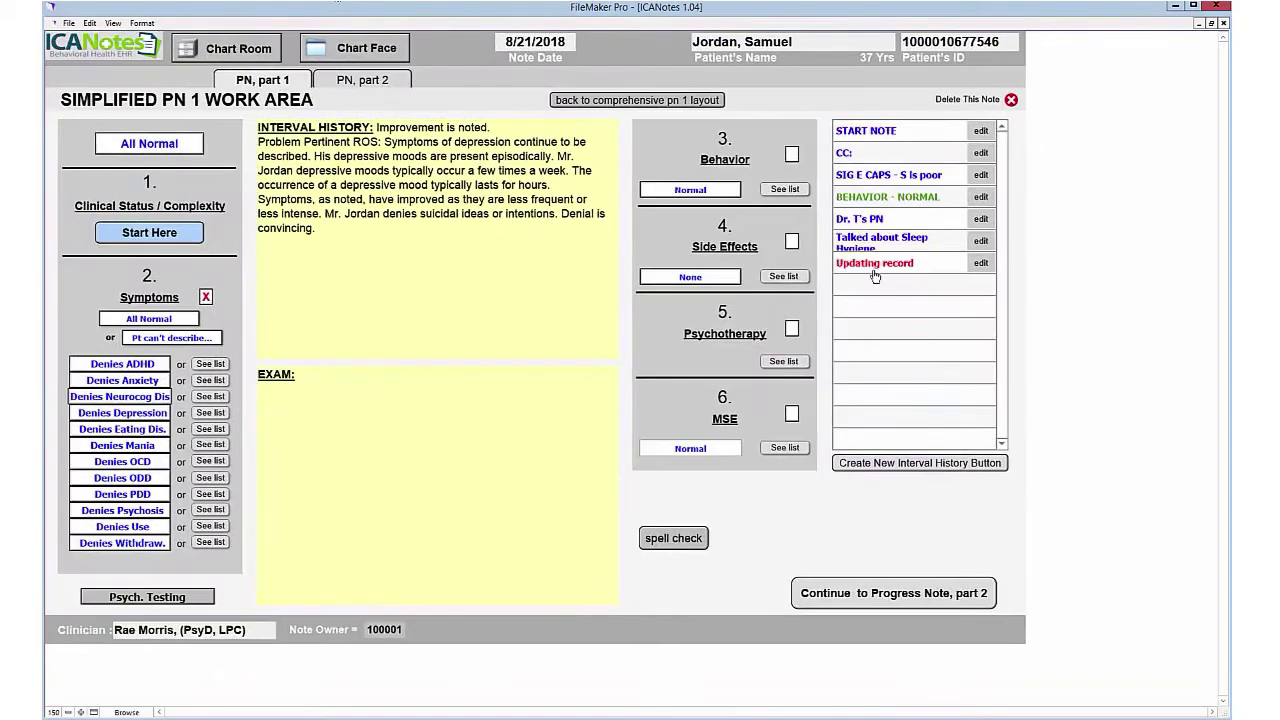
Step: Add a moderate PHQ-9 score of 12, plus normal behavior and no side effects
{"action": "left_click", "coordinate": [148, 596]}
{"action": "left_click", "coordinate": [100, 540]}
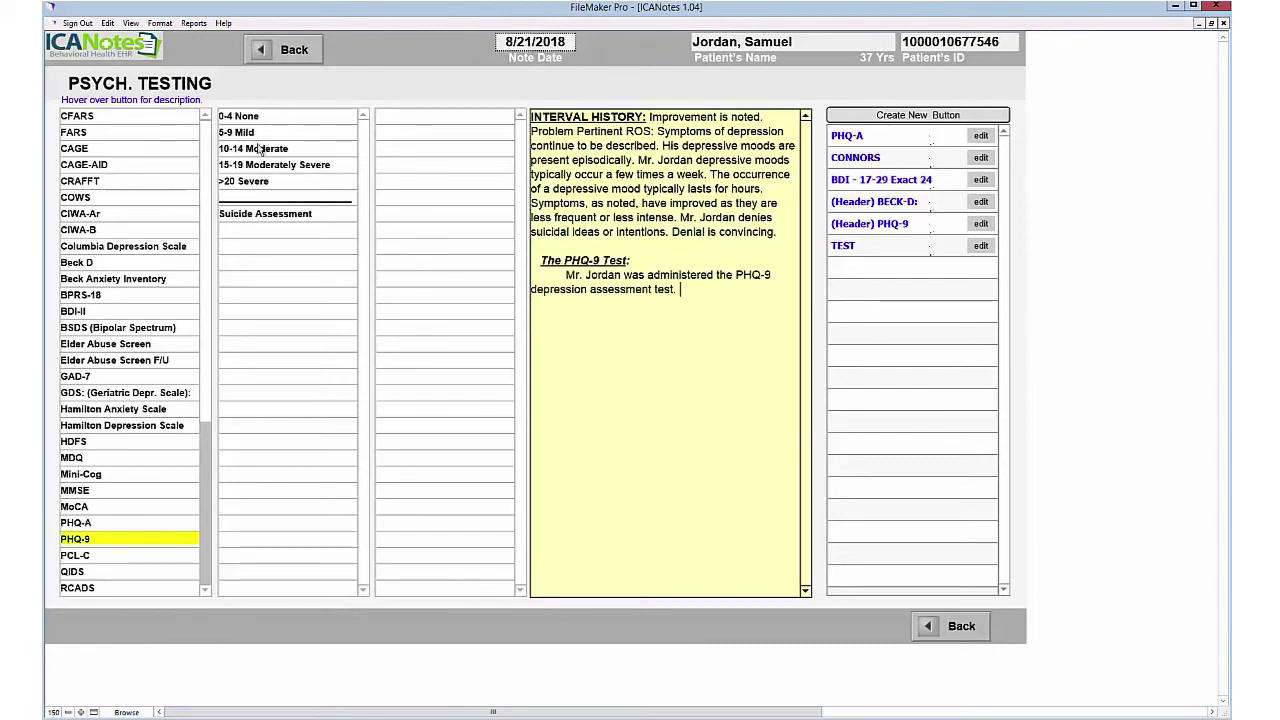
{"action": "left_click", "coordinate": [262, 149]}
{"action": "left_click", "coordinate": [402, 150]}
{"action": "left_click", "coordinate": [294, 50]}
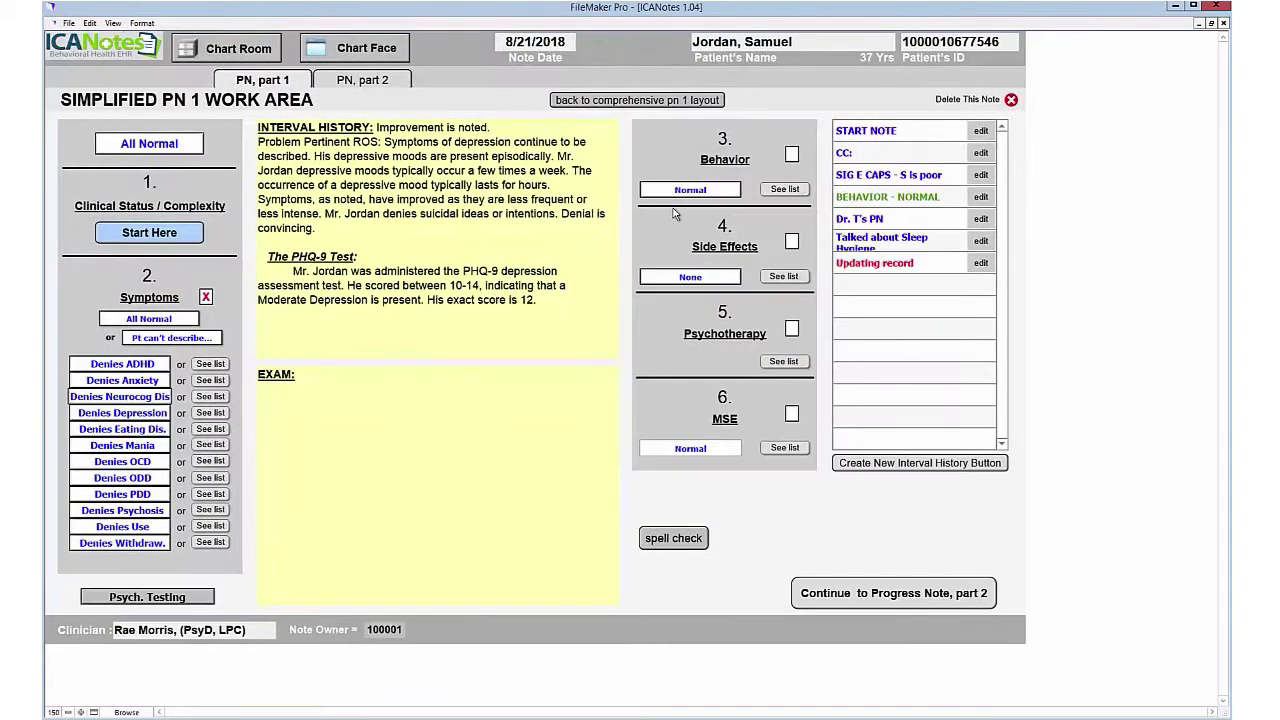
{"action": "left_click", "coordinate": [690, 189]}
Step: Record psychotherapy on grief and depression: symptom reduction, support, risks/benefits, 16–37 minutes
{"action": "left_click", "coordinate": [791, 328]}
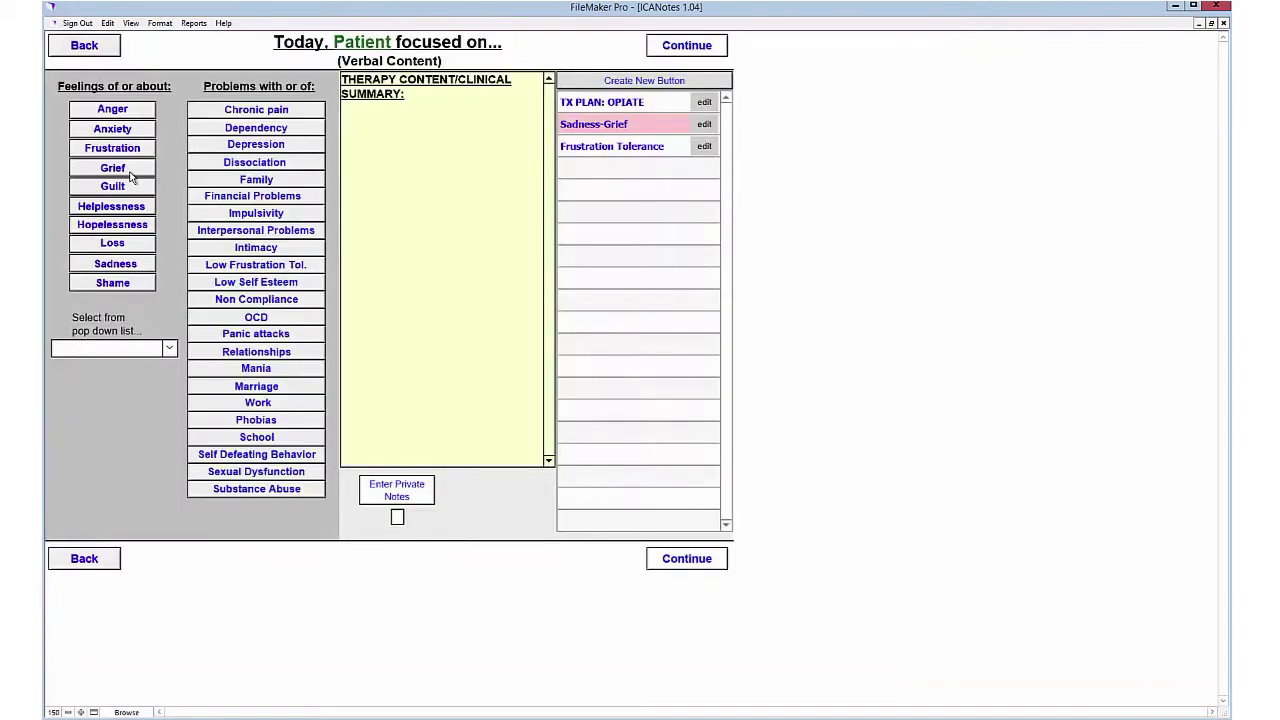
{"action": "left_click", "coordinate": [134, 166]}
{"action": "left_click", "coordinate": [246, 149]}
{"action": "left_click", "coordinate": [685, 557]}
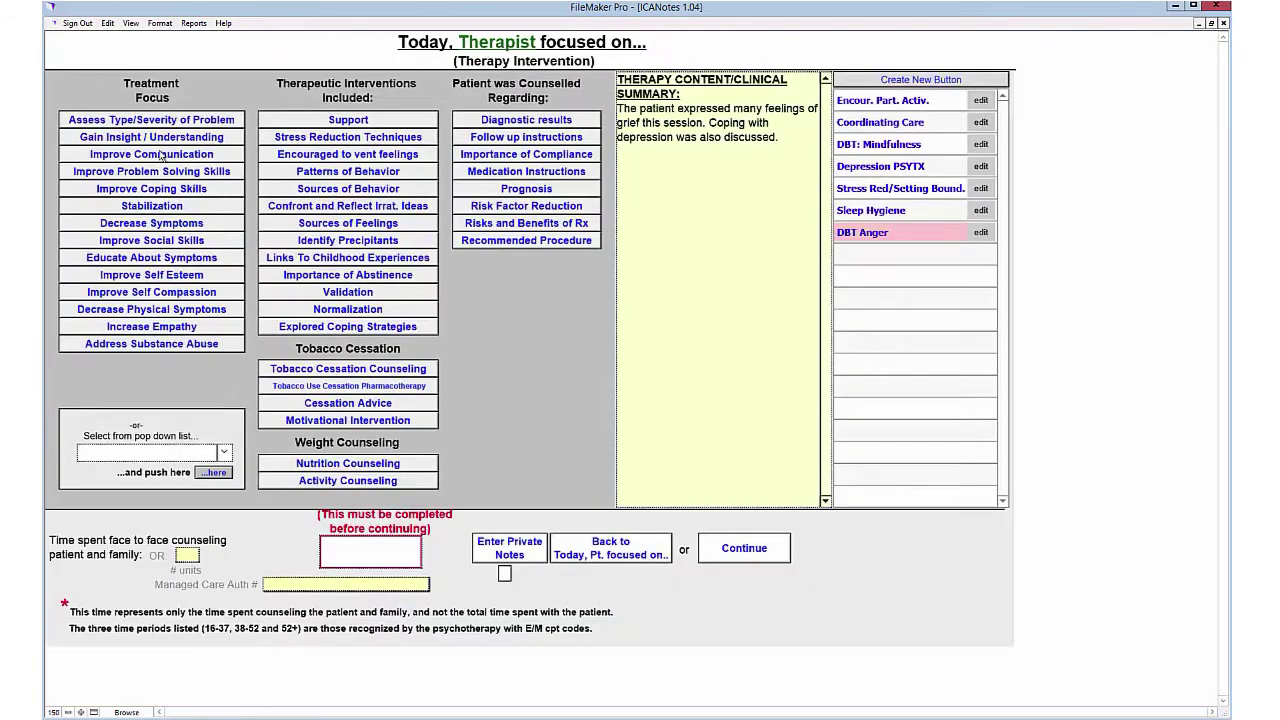
{"action": "left_click", "coordinate": [163, 224]}
{"action": "left_click", "coordinate": [395, 124]}
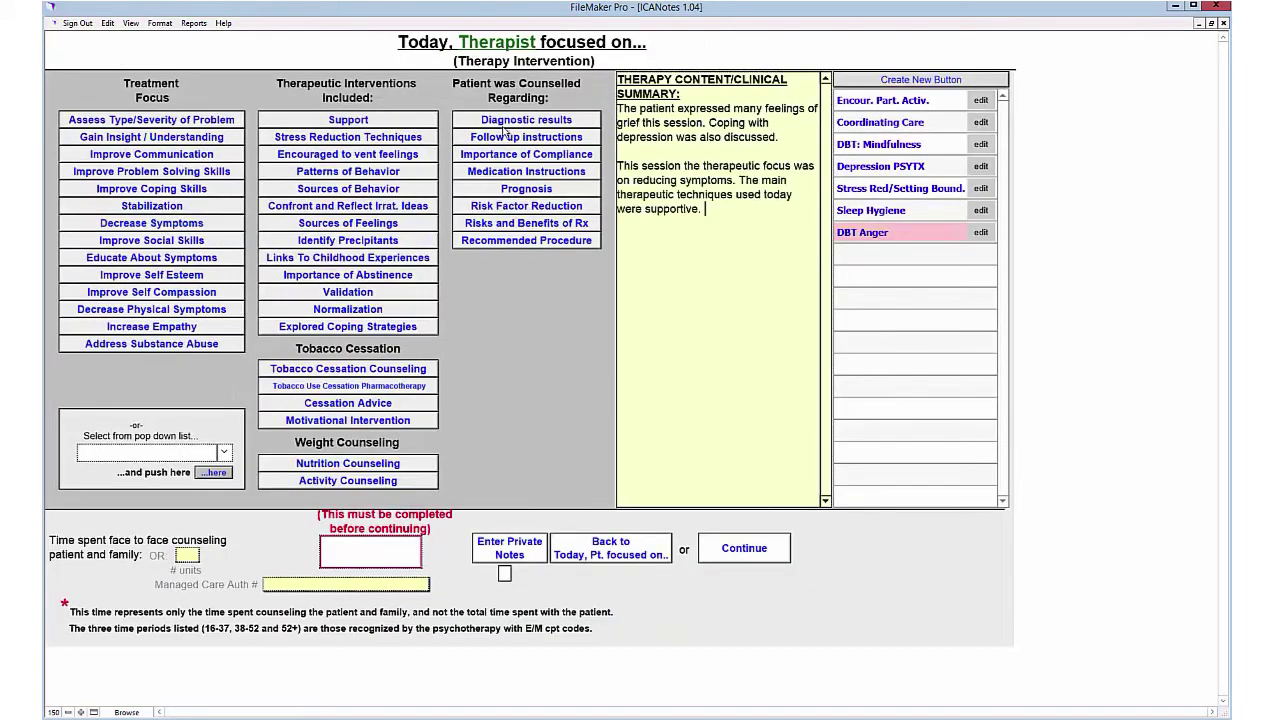
{"action": "left_click", "coordinate": [538, 224]}
{"action": "left_click", "coordinate": [372, 558]}
{"action": "left_click", "coordinate": [369, 455]}
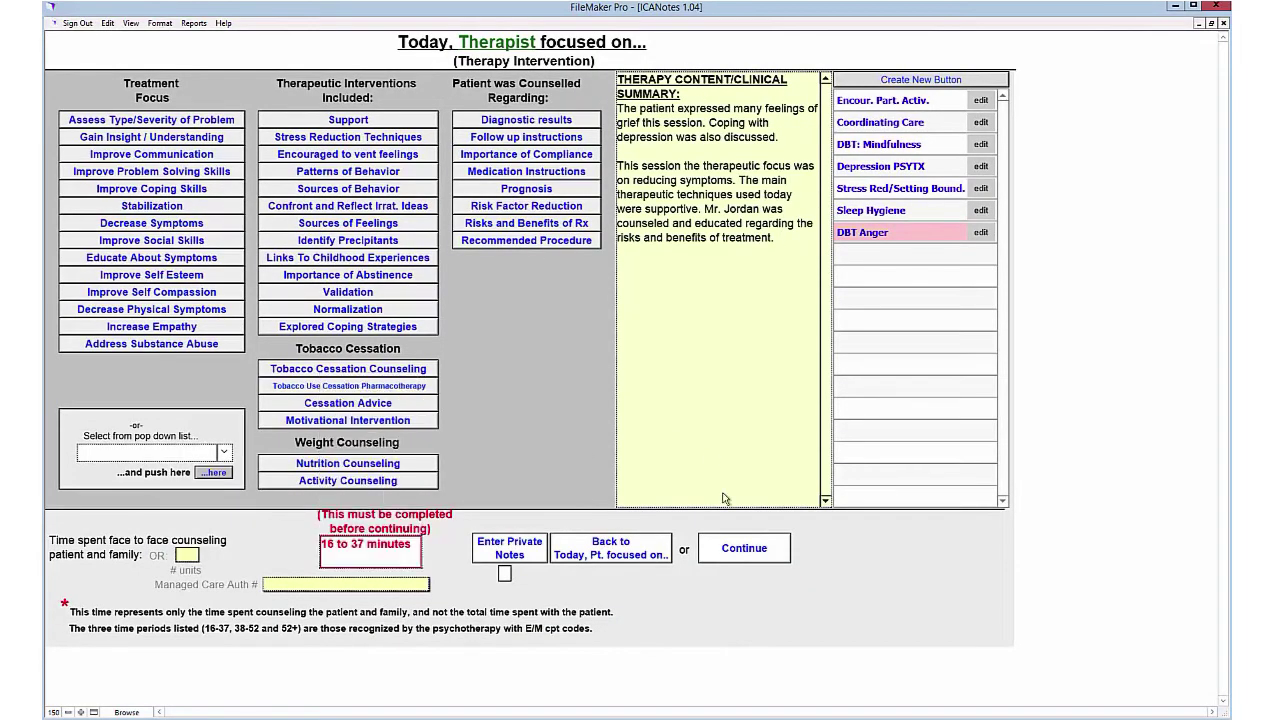
{"action": "left_click", "coordinate": [742, 550]}
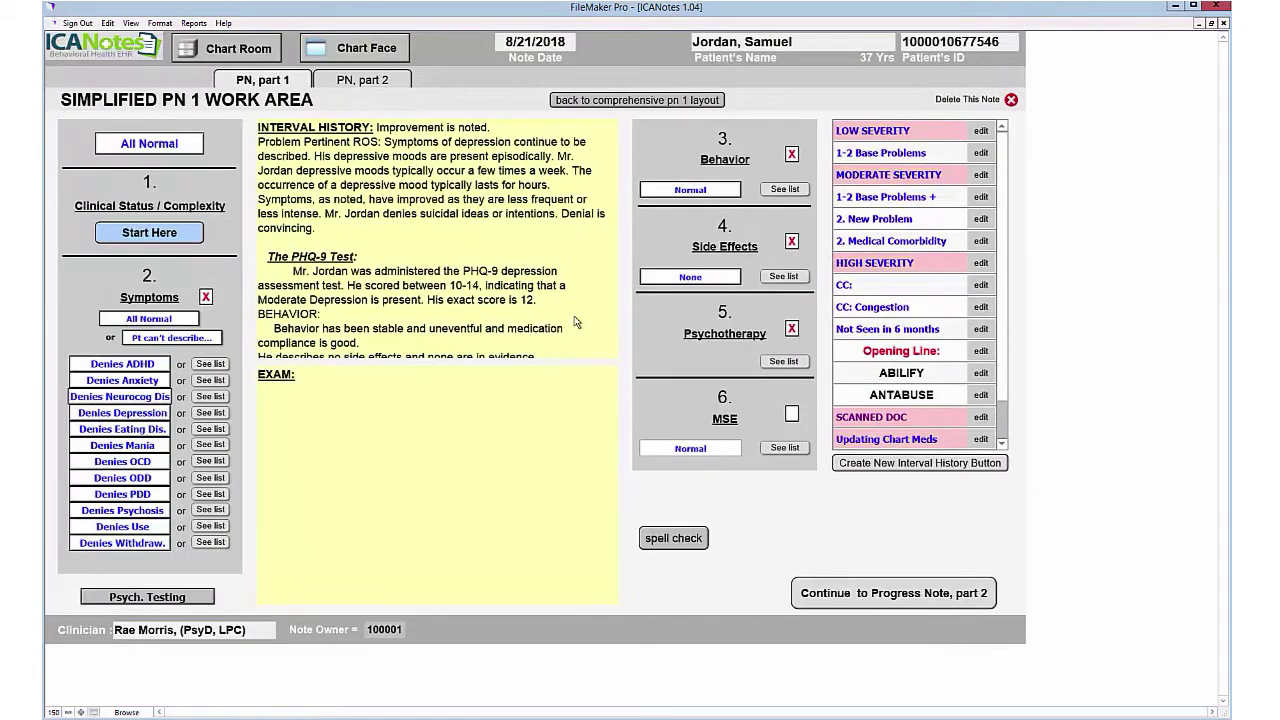
Step: Fill in a fully normal mental status exam and add a vital signs heading
{"action": "left_click", "coordinate": [779, 450]}
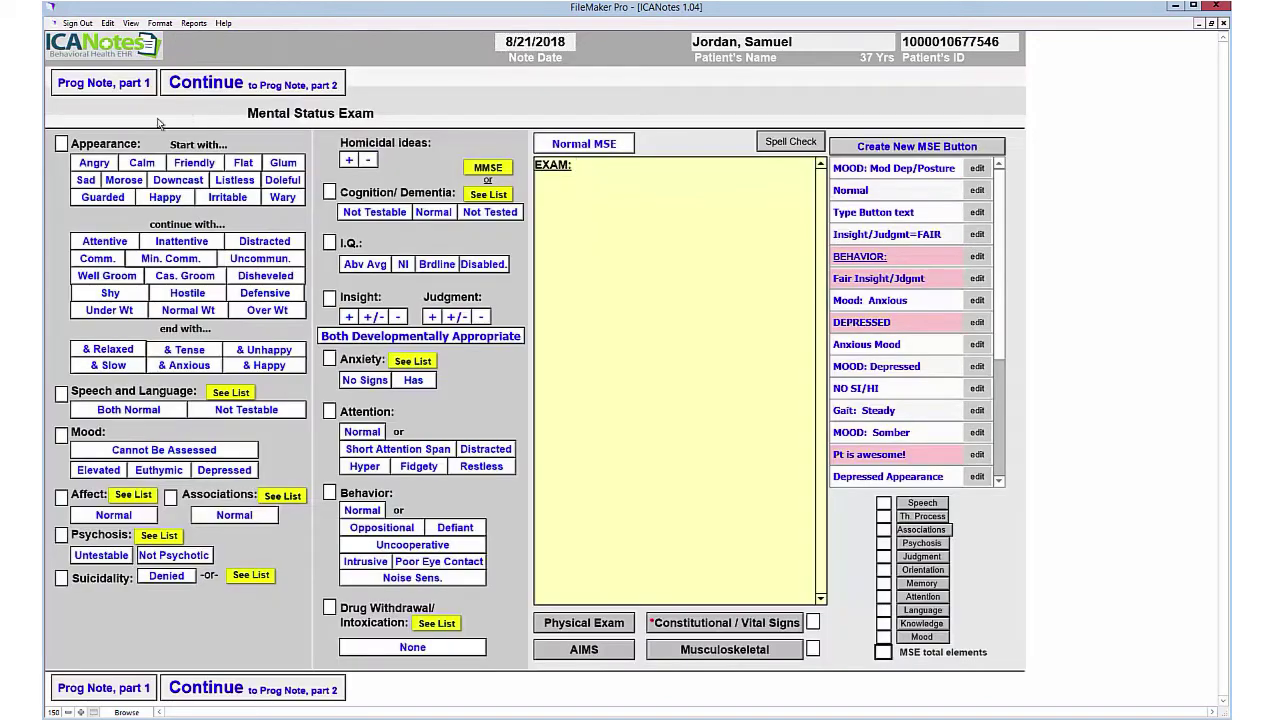
{"action": "left_click", "coordinate": [584, 143]}
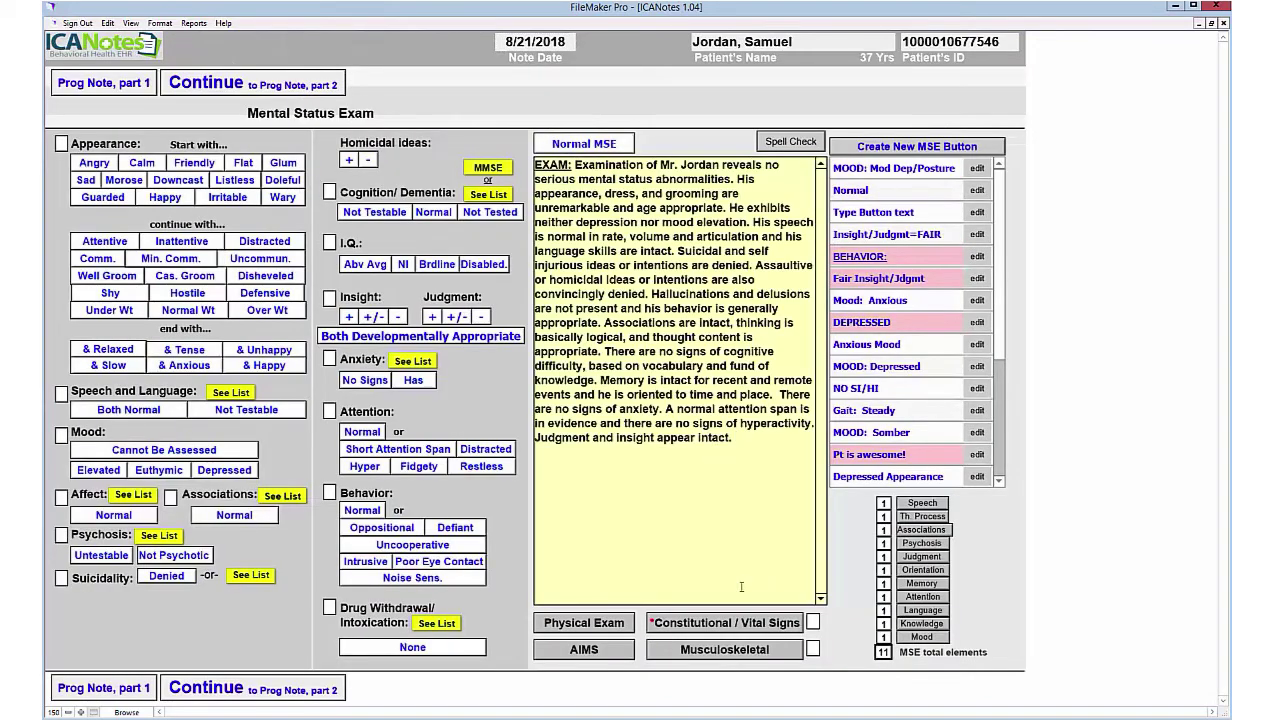
{"action": "left_click", "coordinate": [724, 622]}
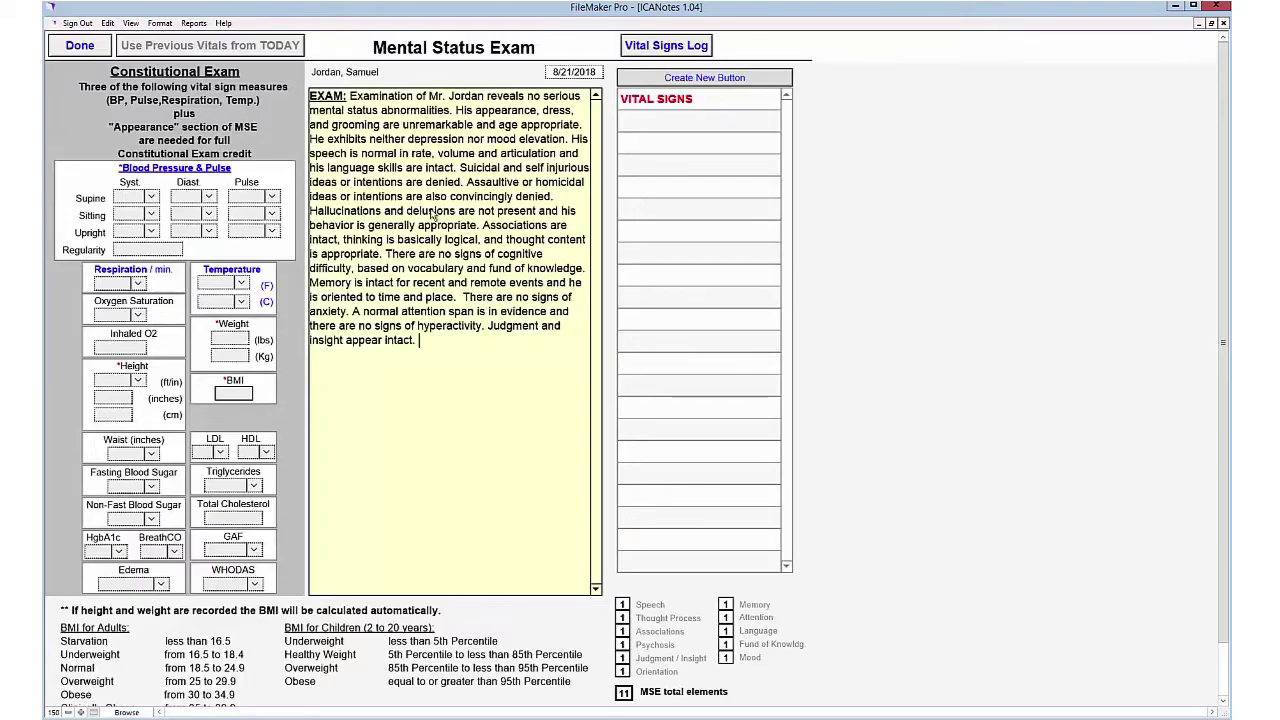
{"action": "left_click", "coordinate": [688, 104]}
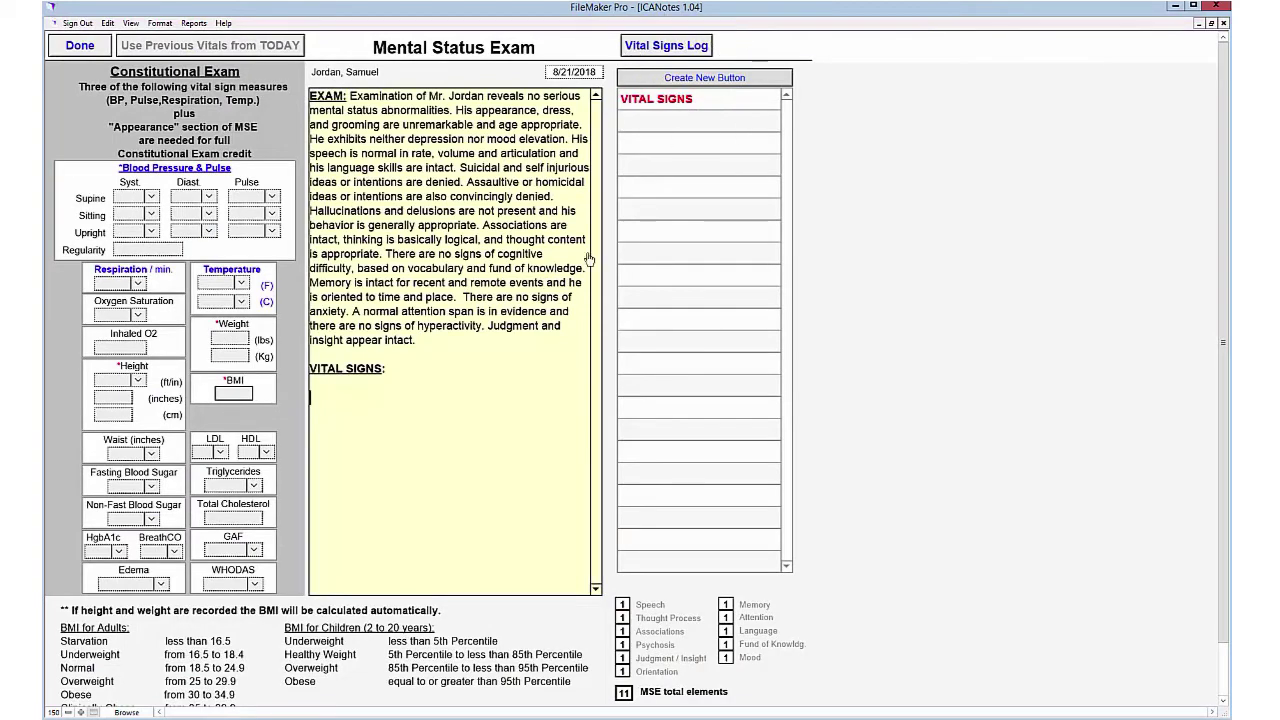
Step: Enter height 5'8" and weight 120 lbs in the vital signs
{"action": "left_click", "coordinate": [138, 381]}
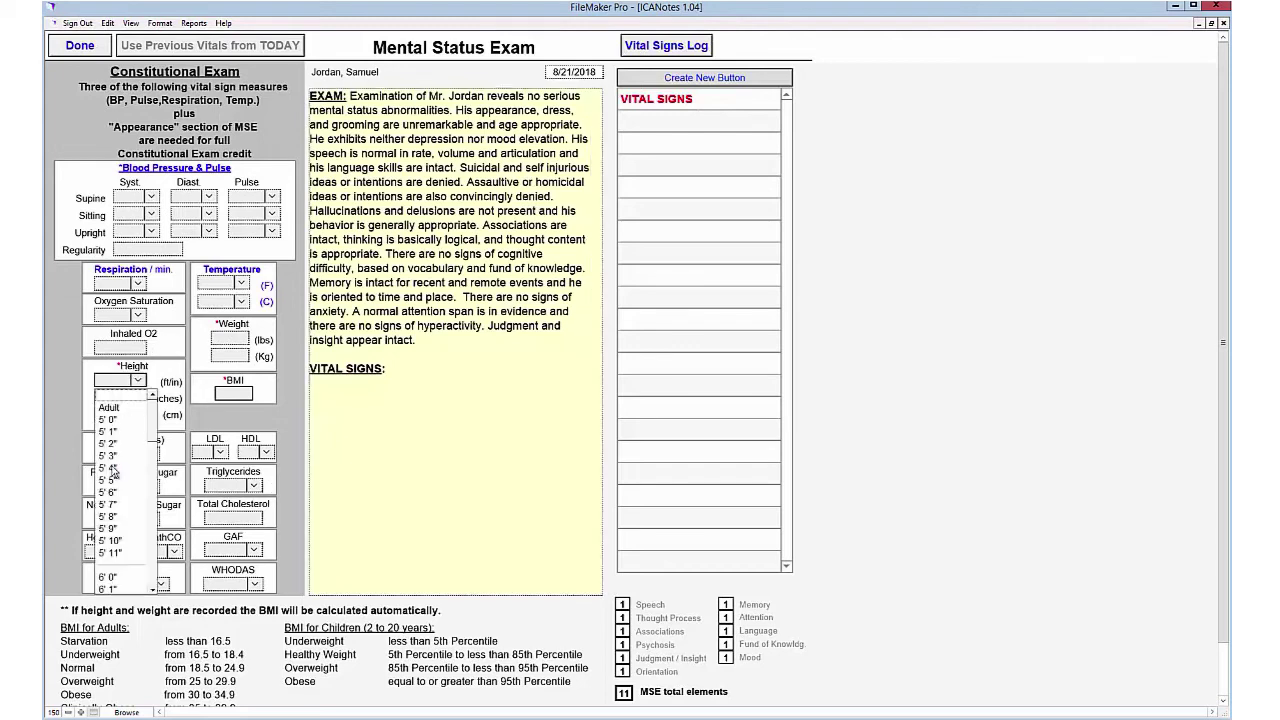
{"action": "left_click", "coordinate": [110, 517]}
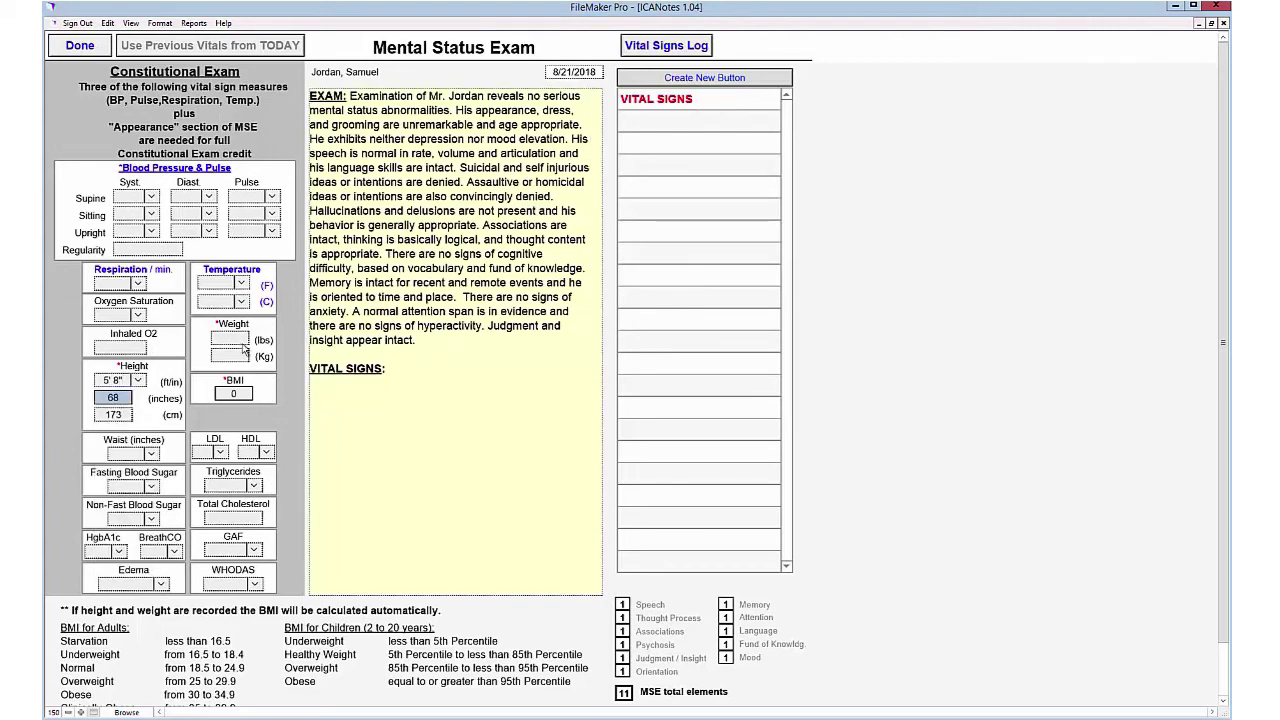
{"action": "left_click", "coordinate": [236, 340]}
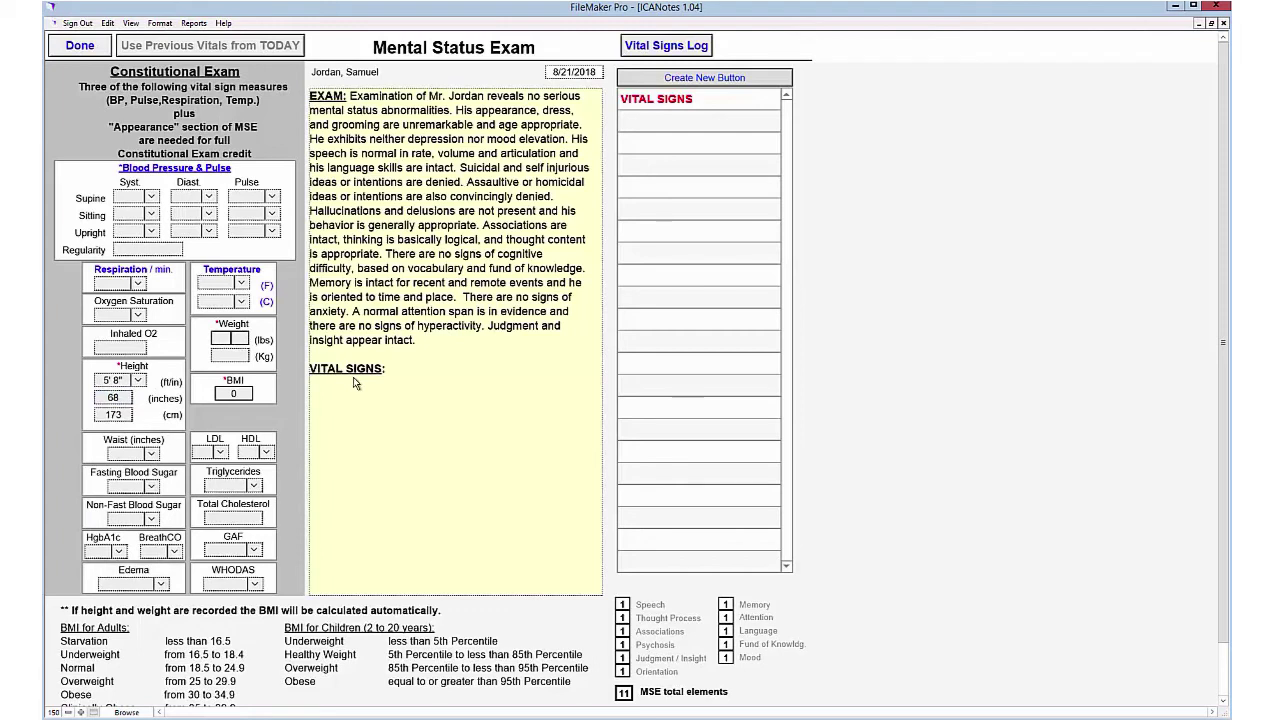
{"action": "type", "text": "120"}
{"action": "left_click", "coordinate": [152, 215]}
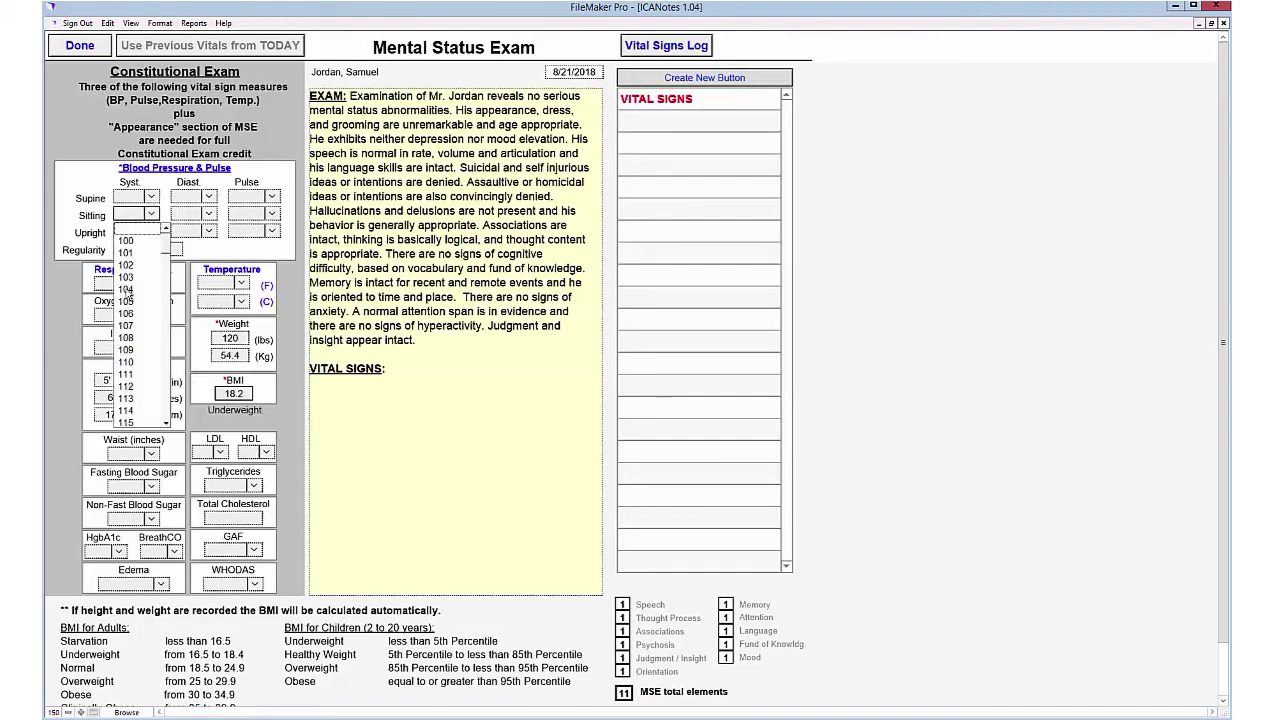
{"action": "left_click", "coordinate": [208, 215]}
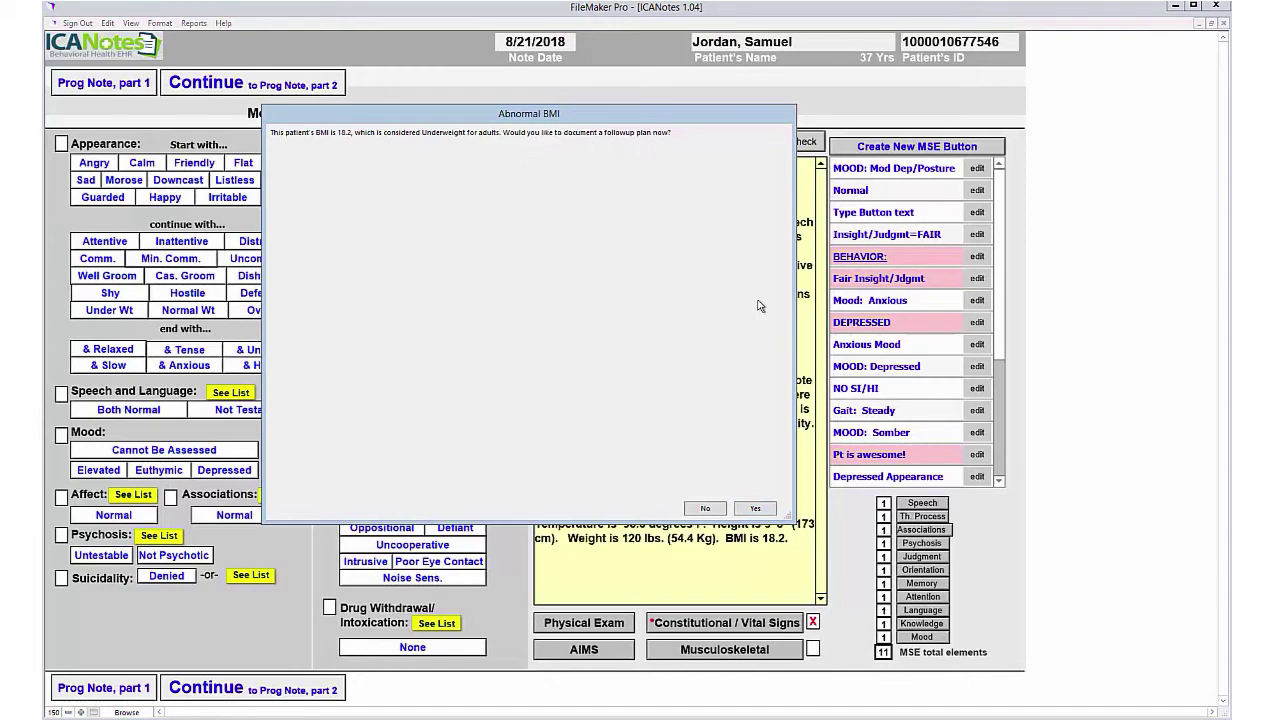
Step: Dismiss the abnormal BMI prompt and review e-prescribing drug history for the last 1 year
{"action": "left_click", "coordinate": [705, 510]}
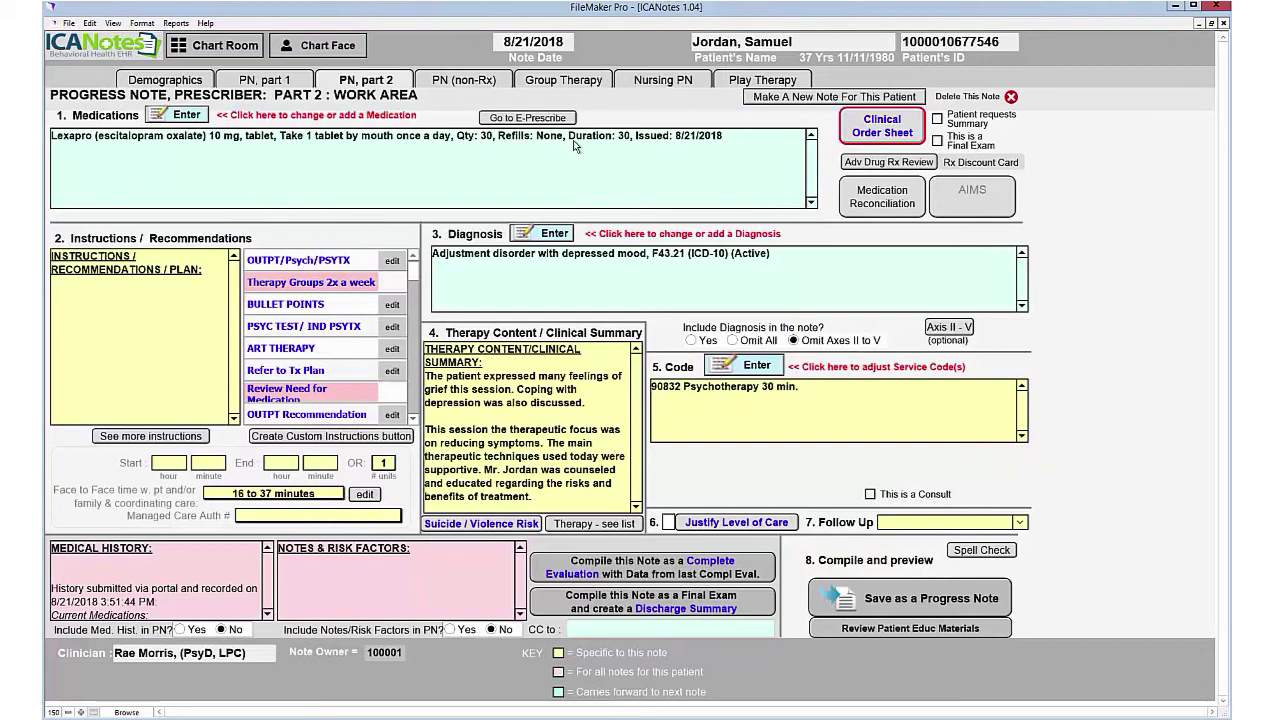
{"action": "left_click", "coordinate": [527, 118]}
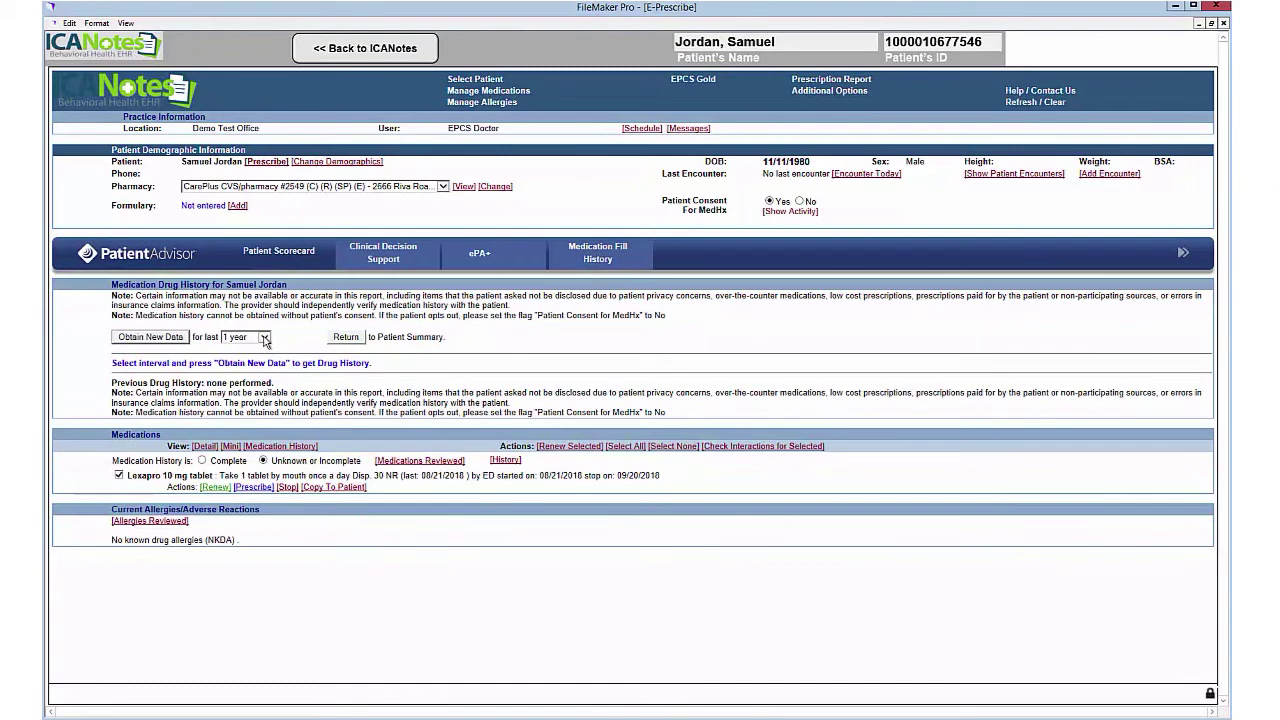
{"action": "left_click", "coordinate": [266, 341]}
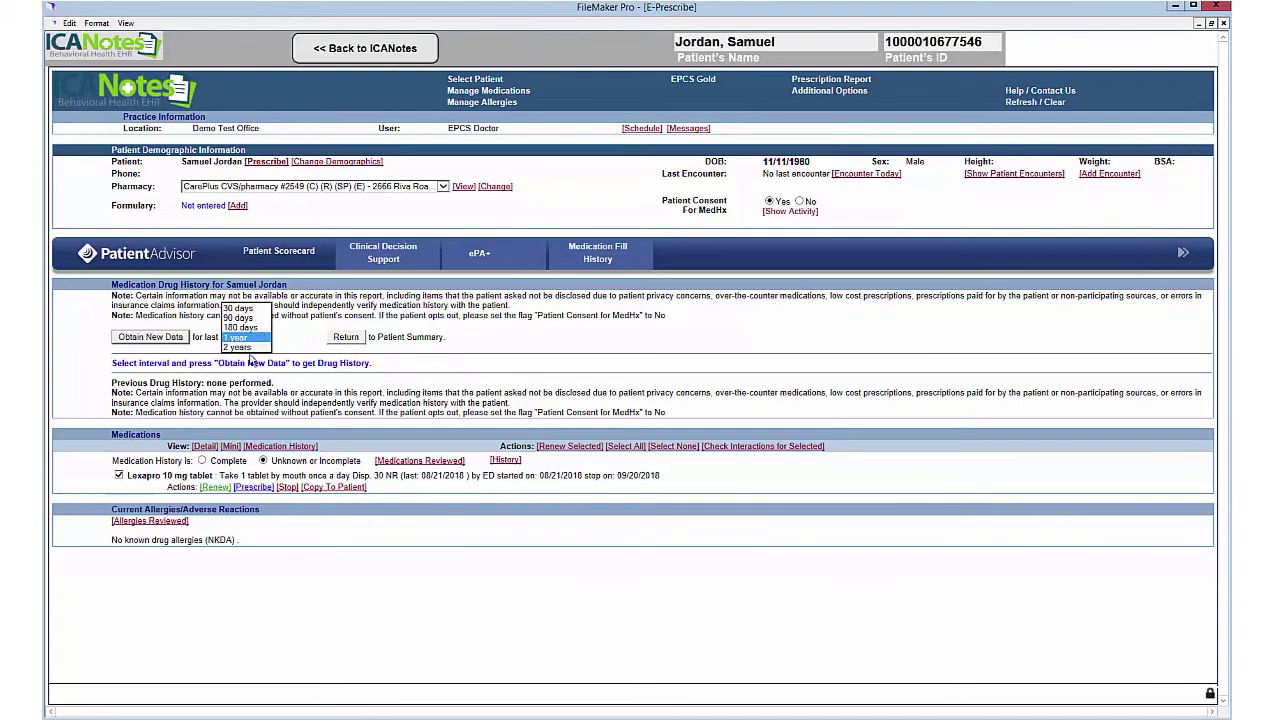
{"action": "left_click", "coordinate": [304, 333]}
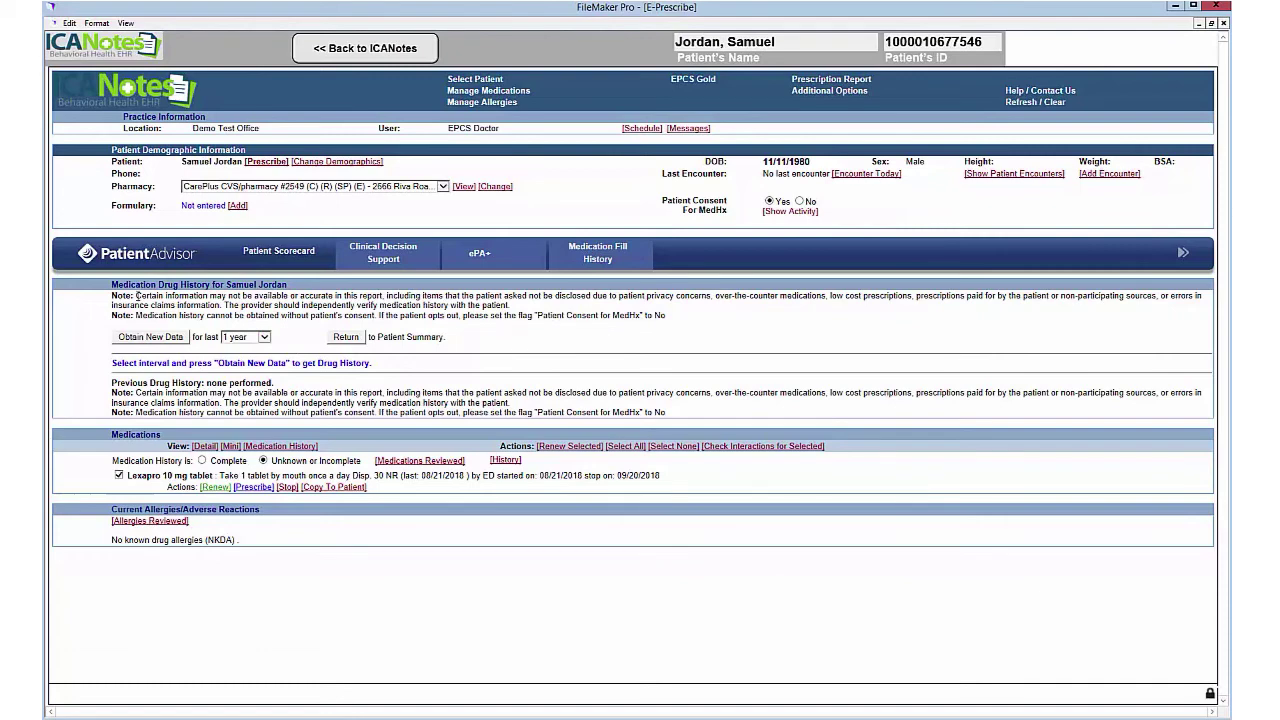
{"action": "left_click_drag", "start_coordinate": [136, 296], "coordinate": [515, 306]}
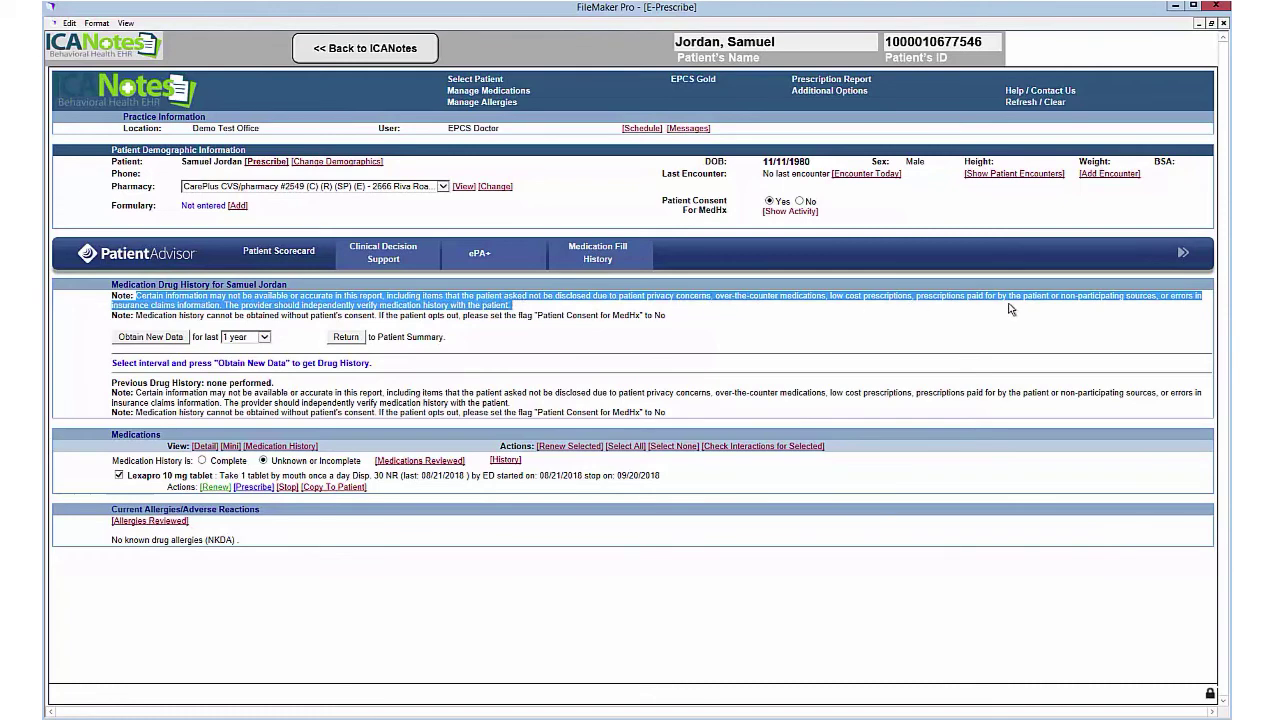
{"action": "left_click", "coordinate": [471, 318]}
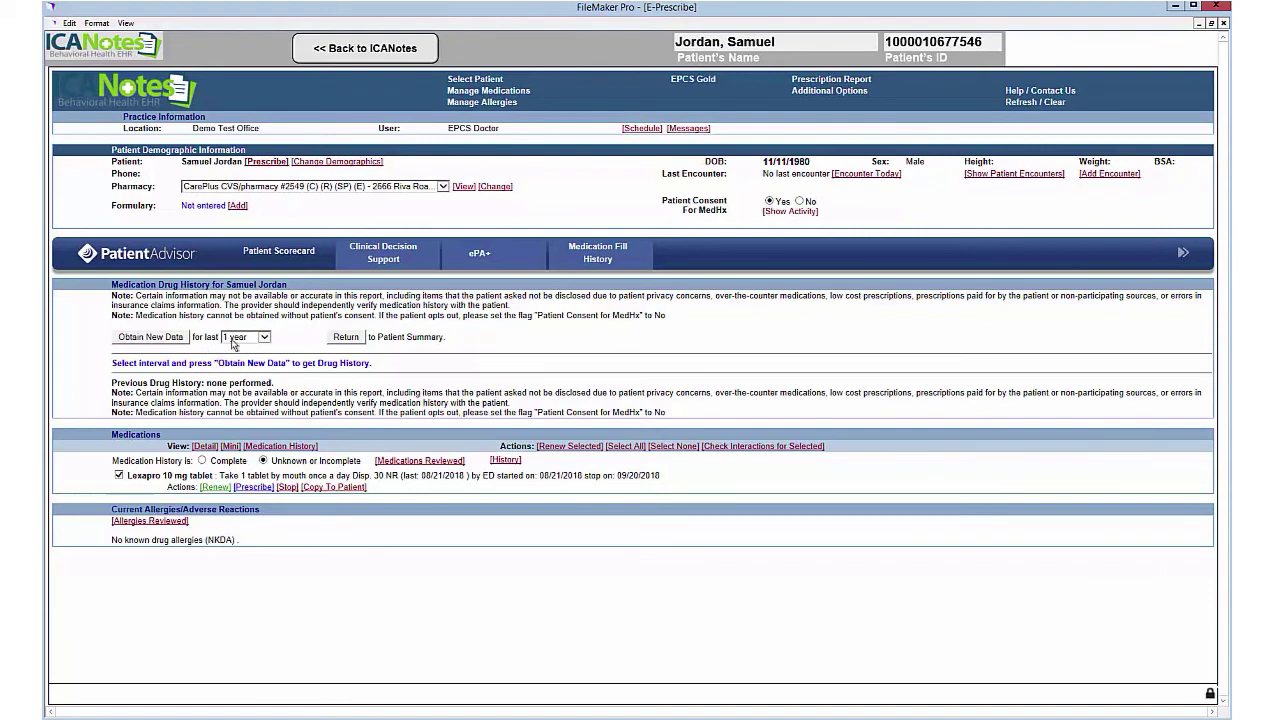
{"action": "left_click", "coordinate": [346, 337]}
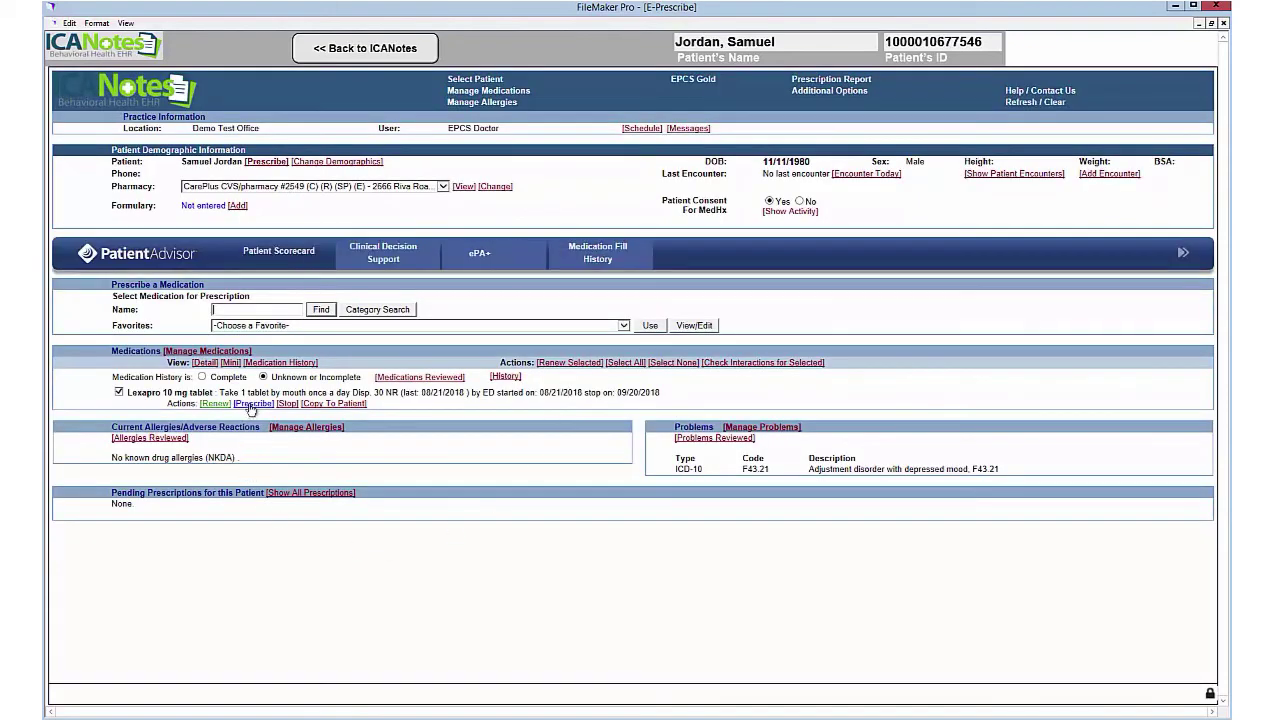
Step: E-prescribe the Abilify 10 mg favorite, signing with the prescriber password, and return to the note
{"action": "left_click", "coordinate": [623, 326]}
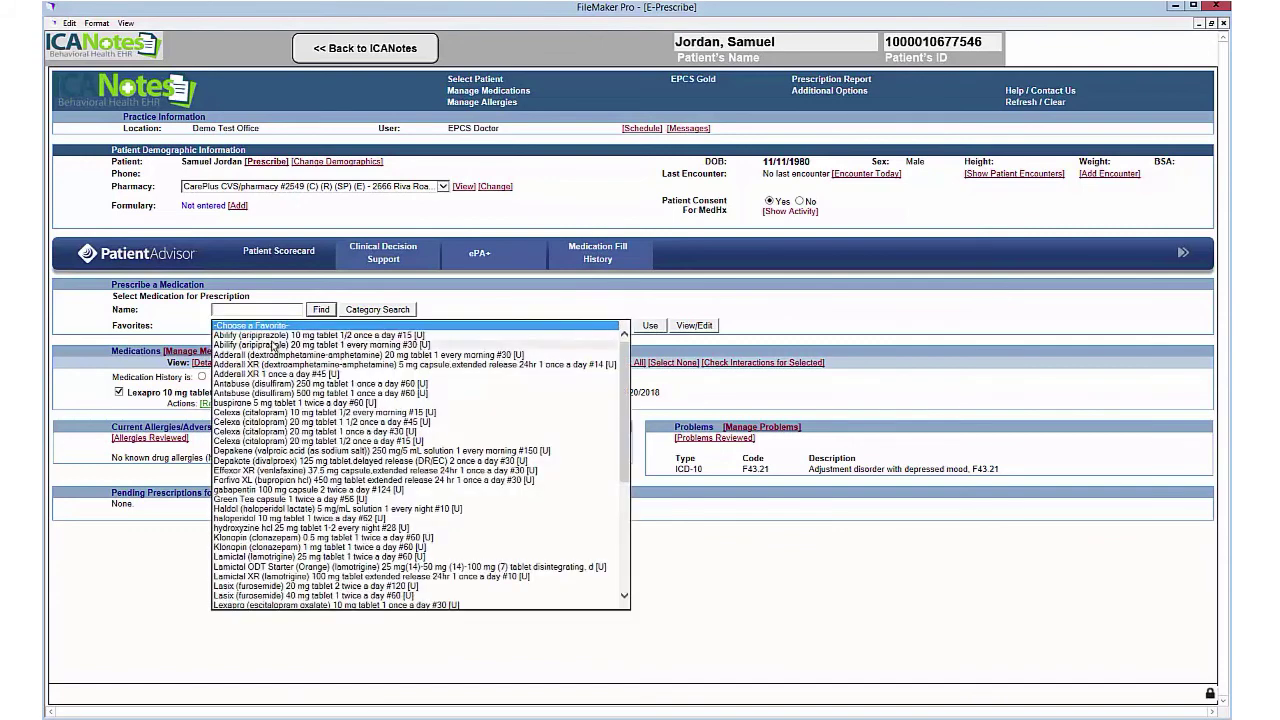
{"action": "left_click", "coordinate": [280, 336]}
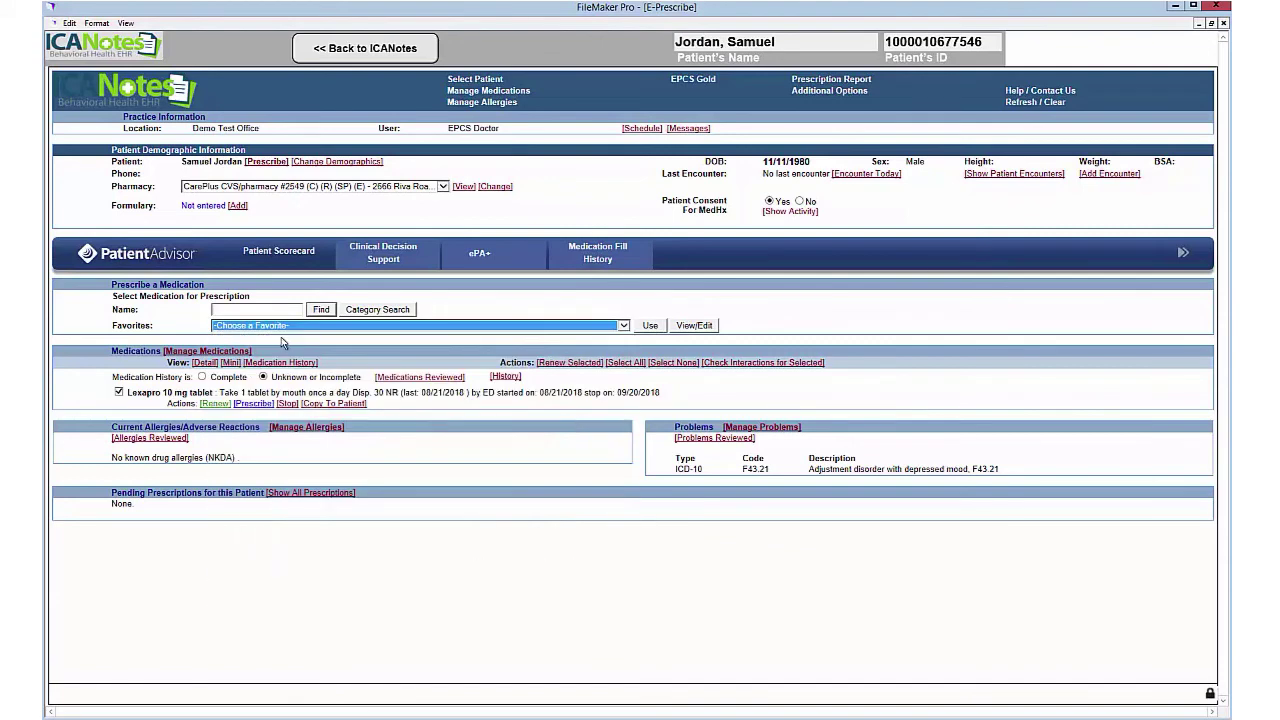
{"action": "left_click", "coordinate": [652, 326]}
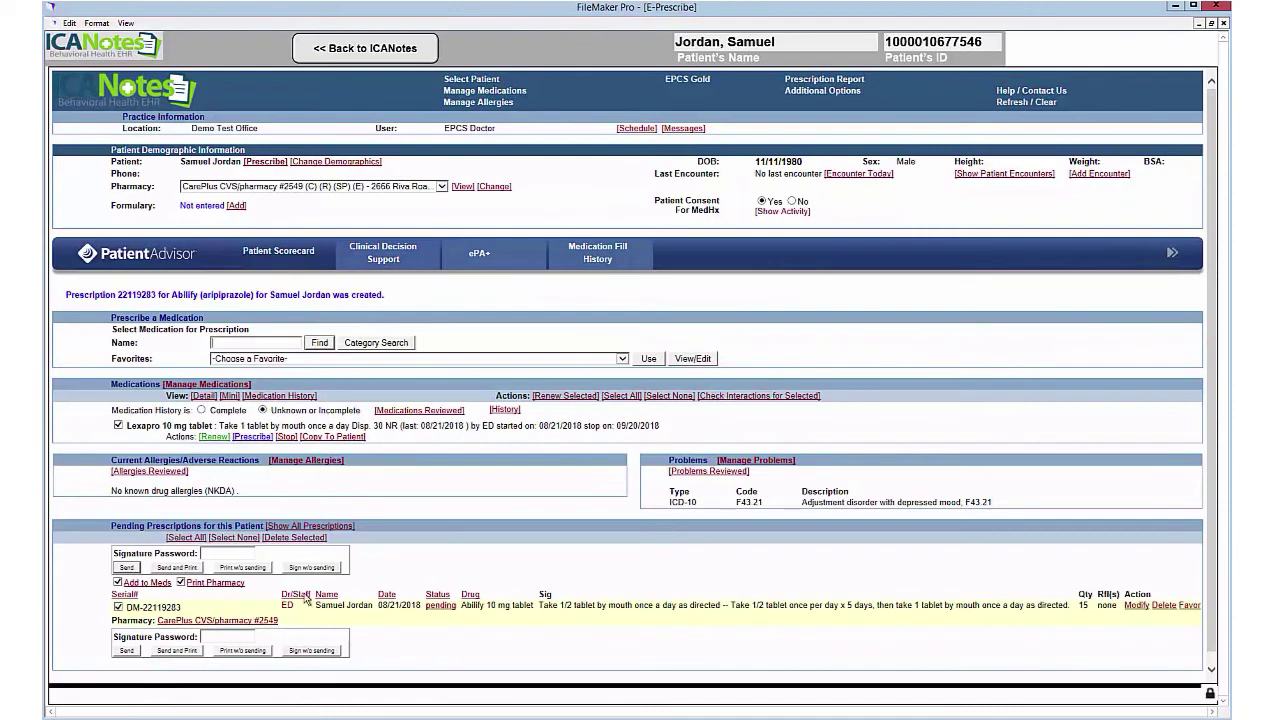
{"action": "left_click", "coordinate": [227, 637]}
{"action": "type", "text": "*****"}
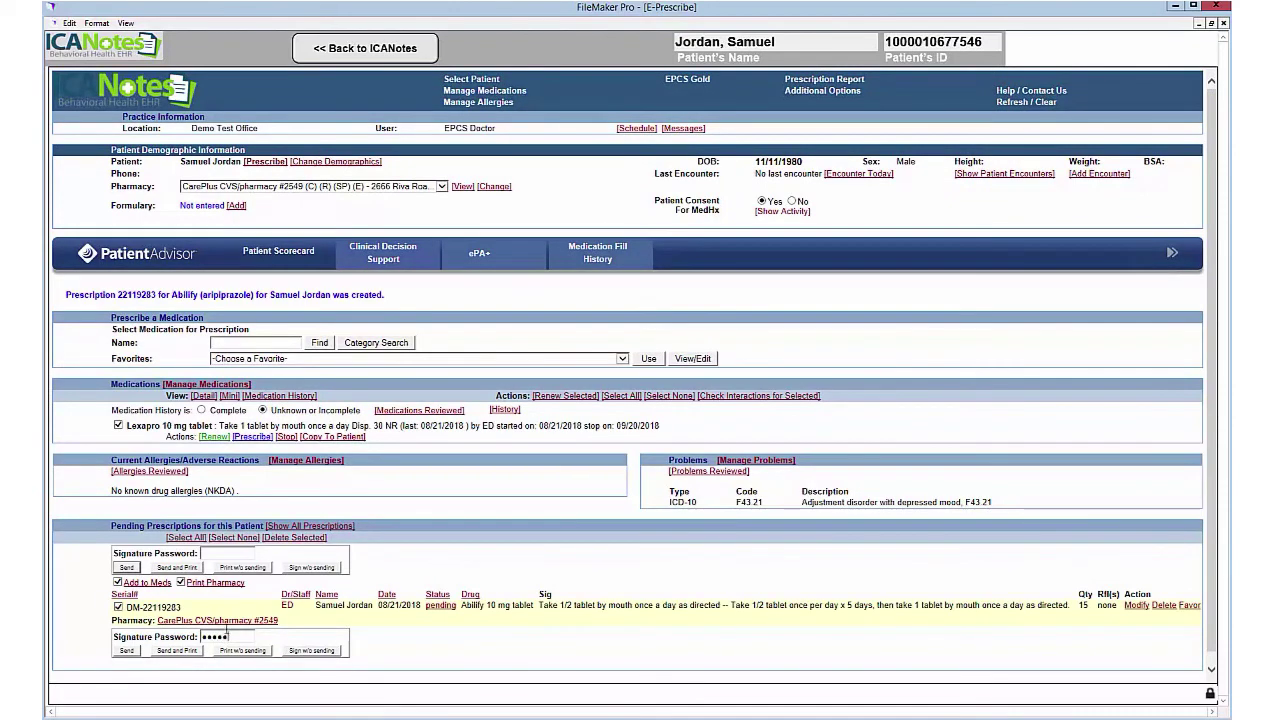
{"action": "left_click", "coordinate": [127, 651]}
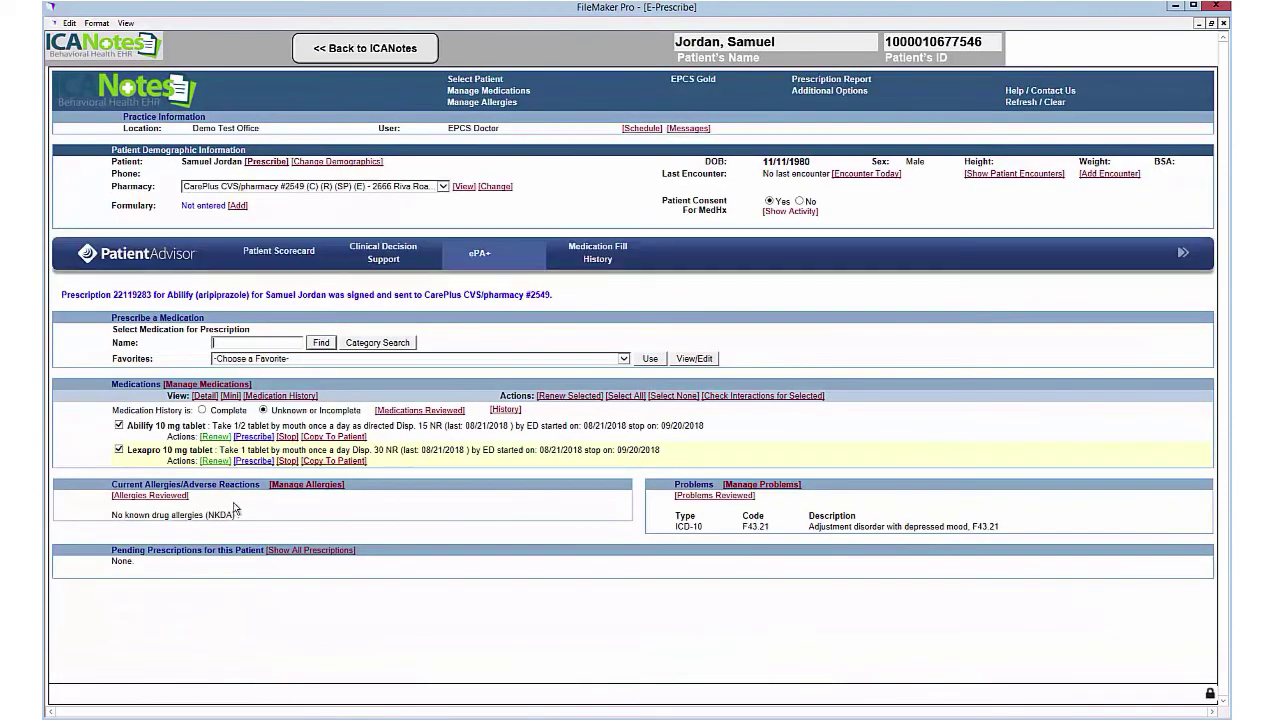
{"action": "left_click", "coordinate": [407, 53]}
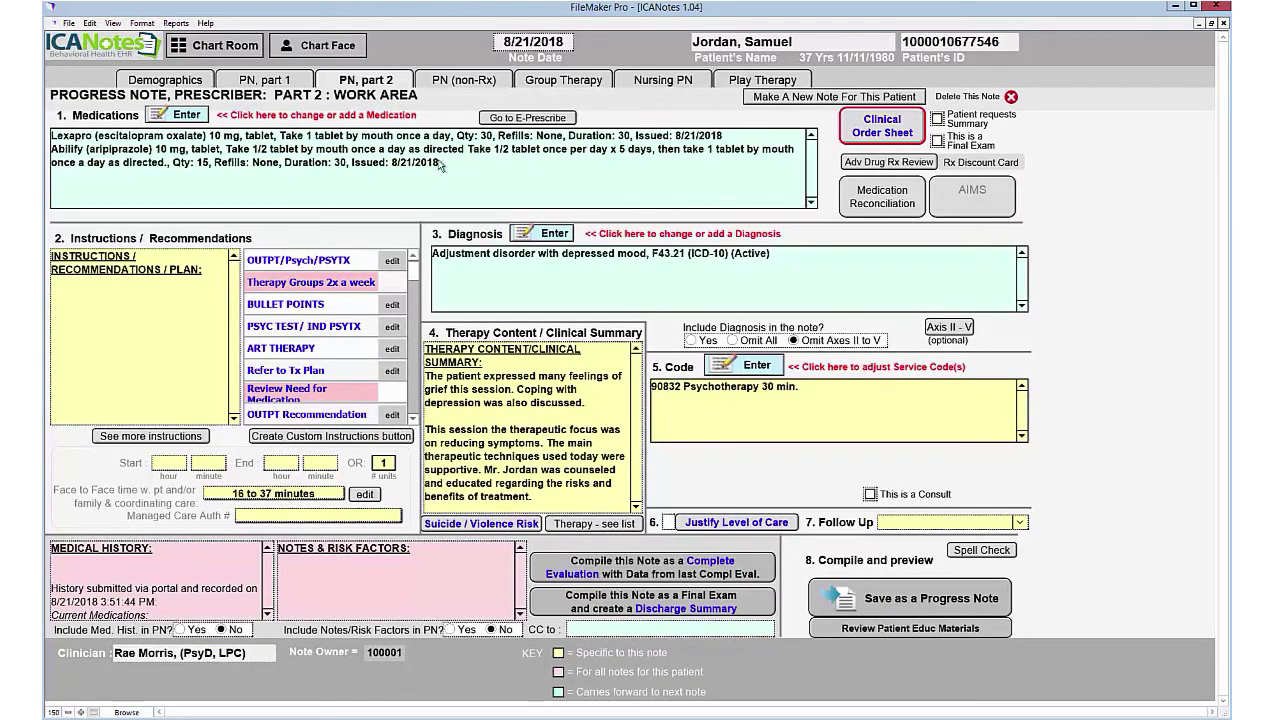
Step: Add the continue-medications instruction and set service codes 99213 and 90833
{"action": "left_click", "coordinate": [120, 291]}
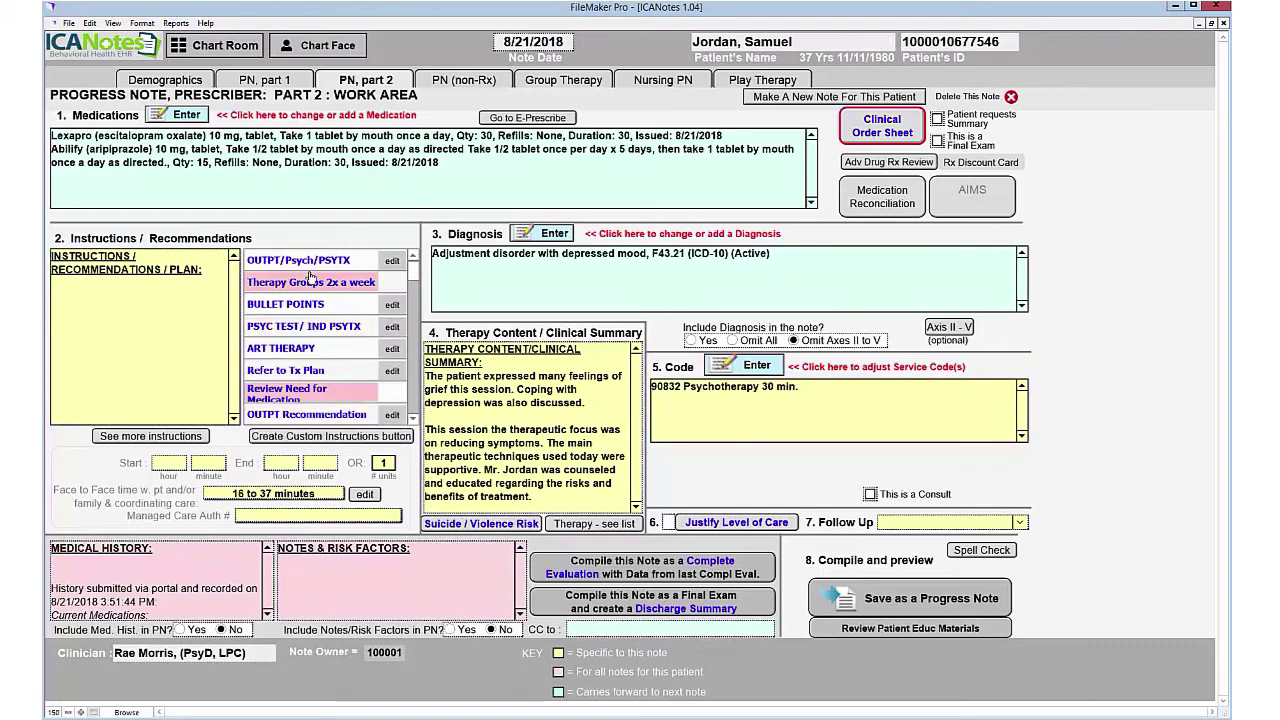
{"action": "scroll", "coordinate": [414, 415], "scroll_direction": "down", "scroll_amount": 3}
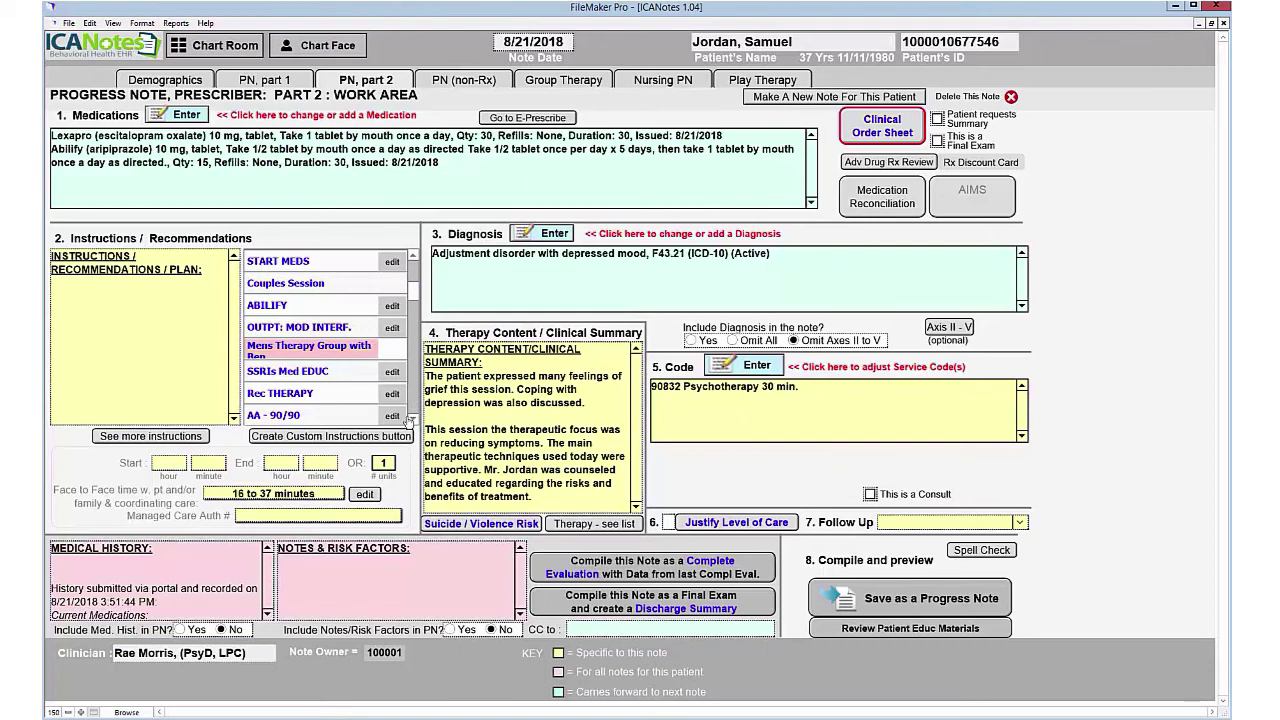
{"action": "scroll", "coordinate": [414, 412], "scroll_direction": "up", "scroll_amount": 3}
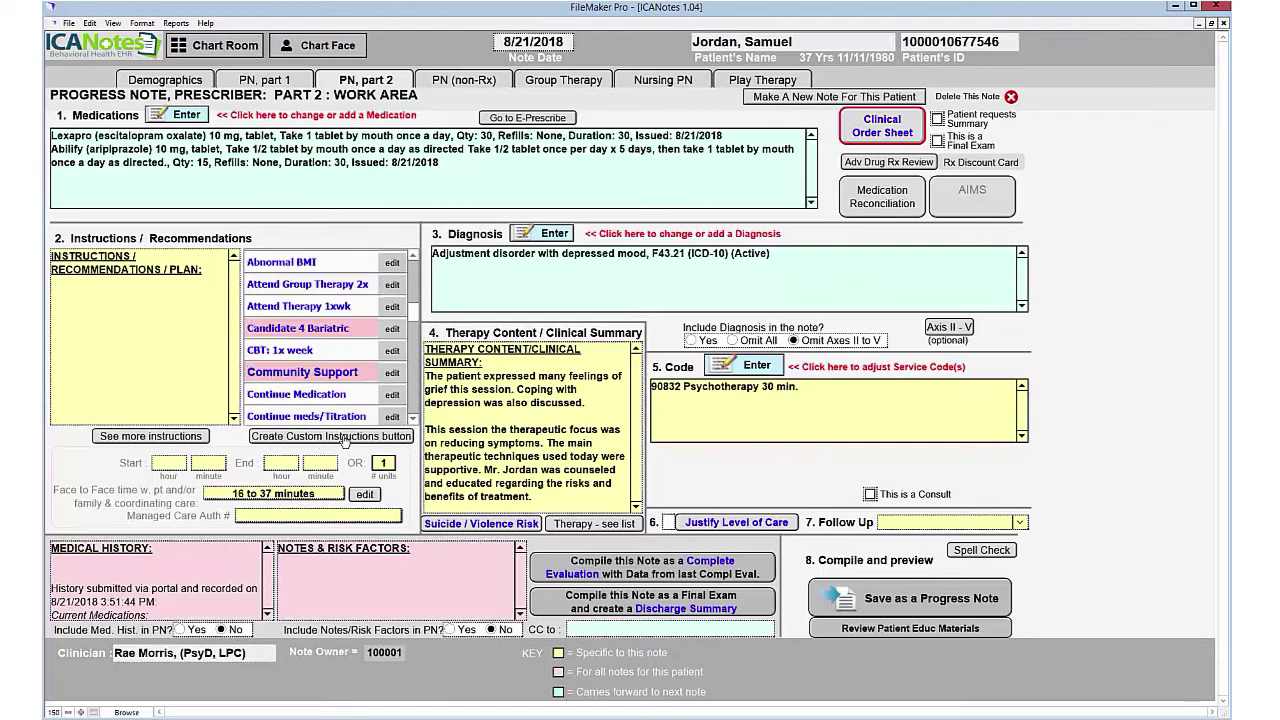
{"action": "left_click", "coordinate": [310, 396]}
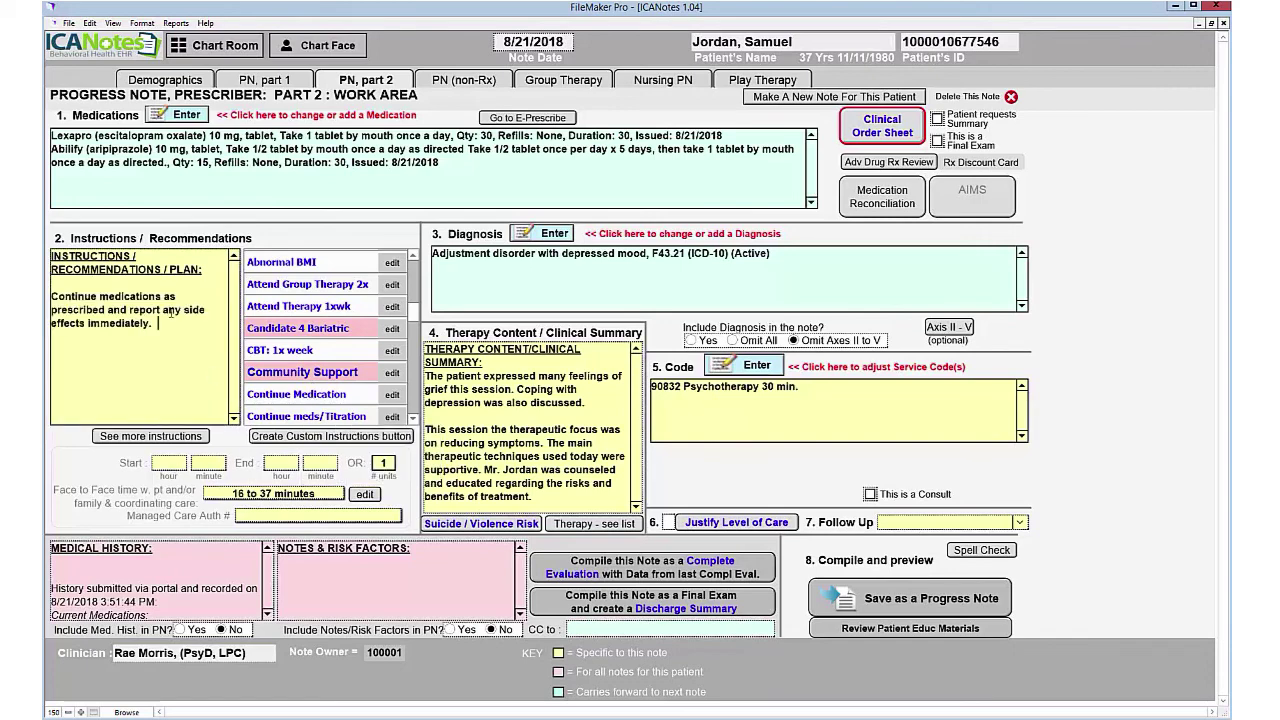
{"action": "left_click", "coordinate": [757, 365]}
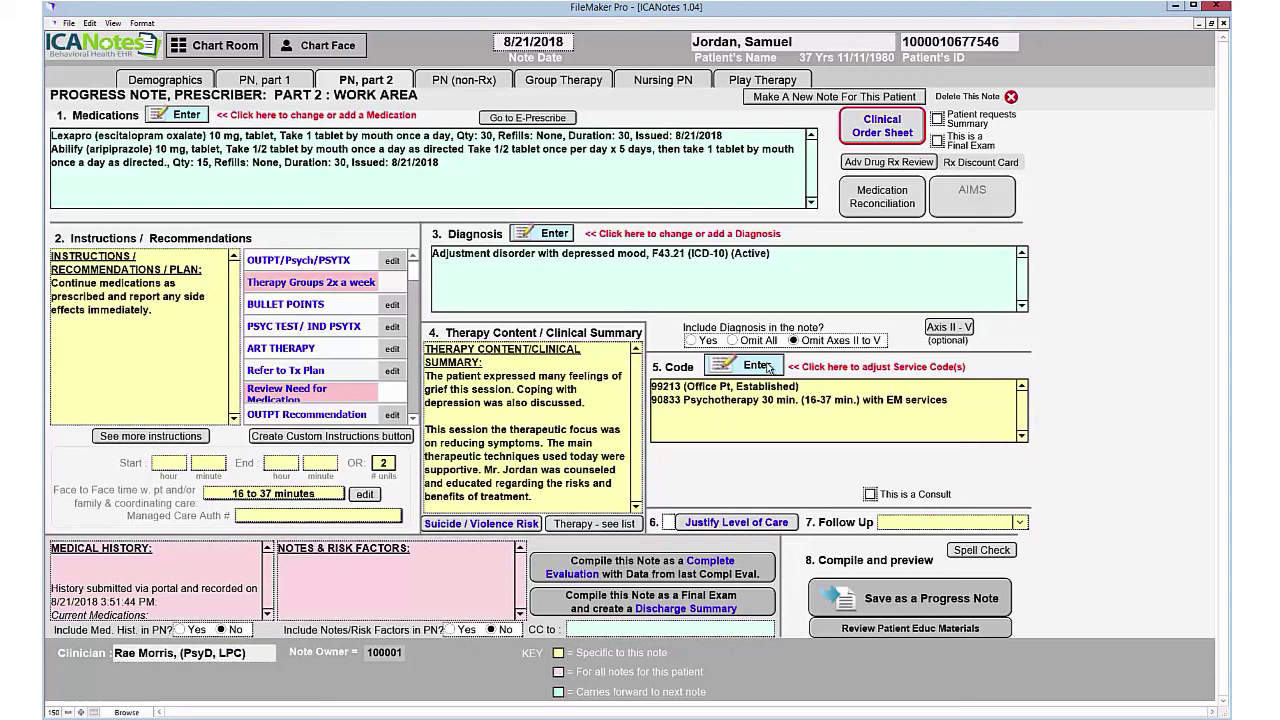
{"action": "left_click", "coordinate": [1019, 523]}
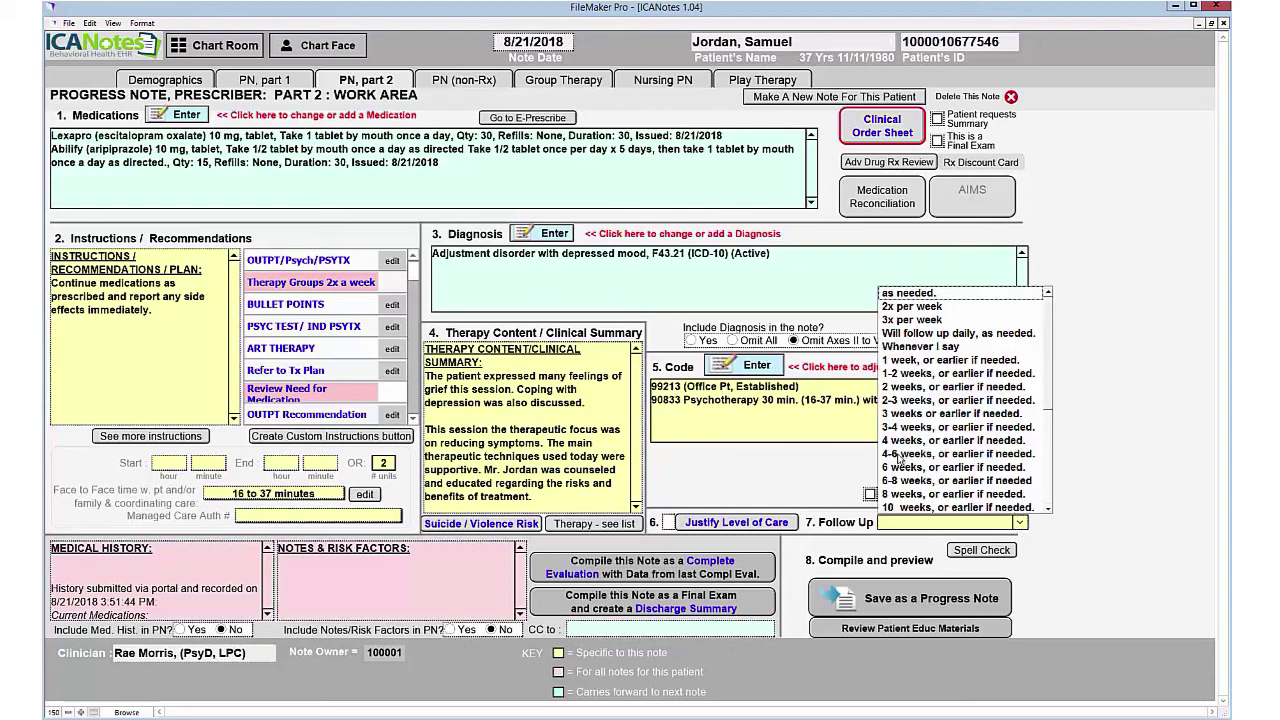
Step: Set follow-up to '2 weeks, or earlier if needed' and save as a progress note
{"action": "left_click", "coordinate": [908, 392]}
{"action": "left_click", "coordinate": [931, 598]}
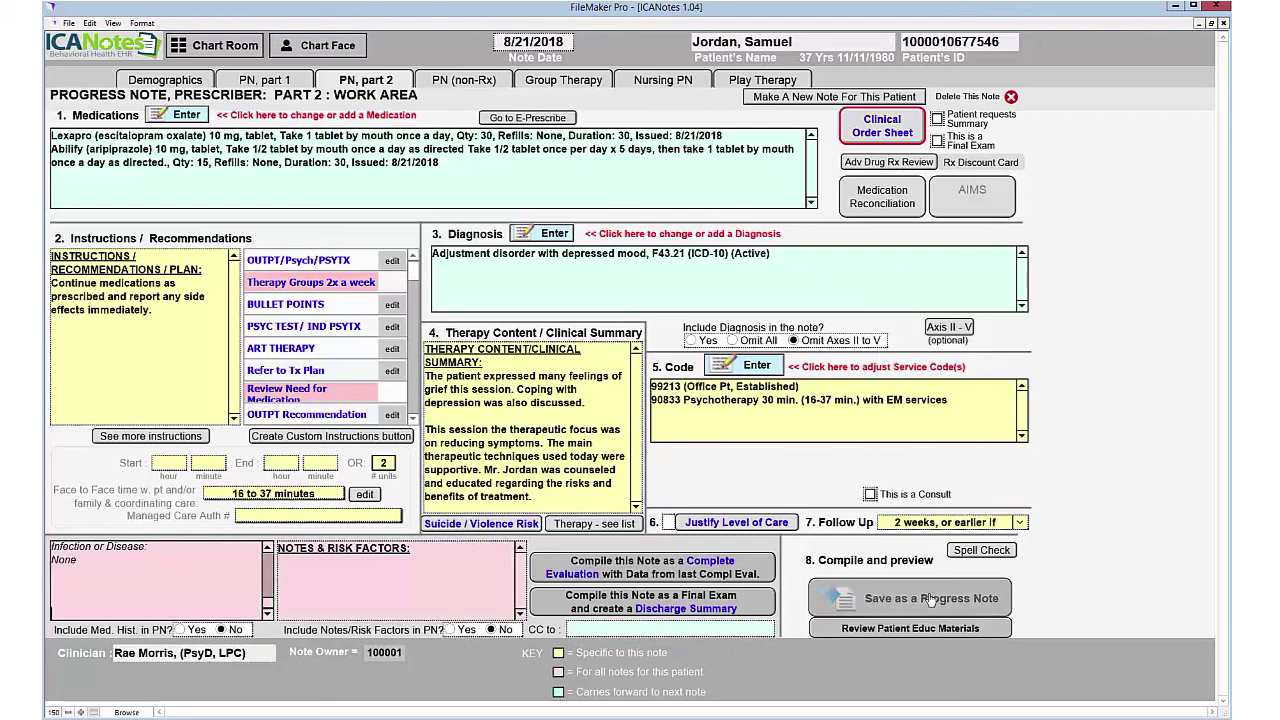